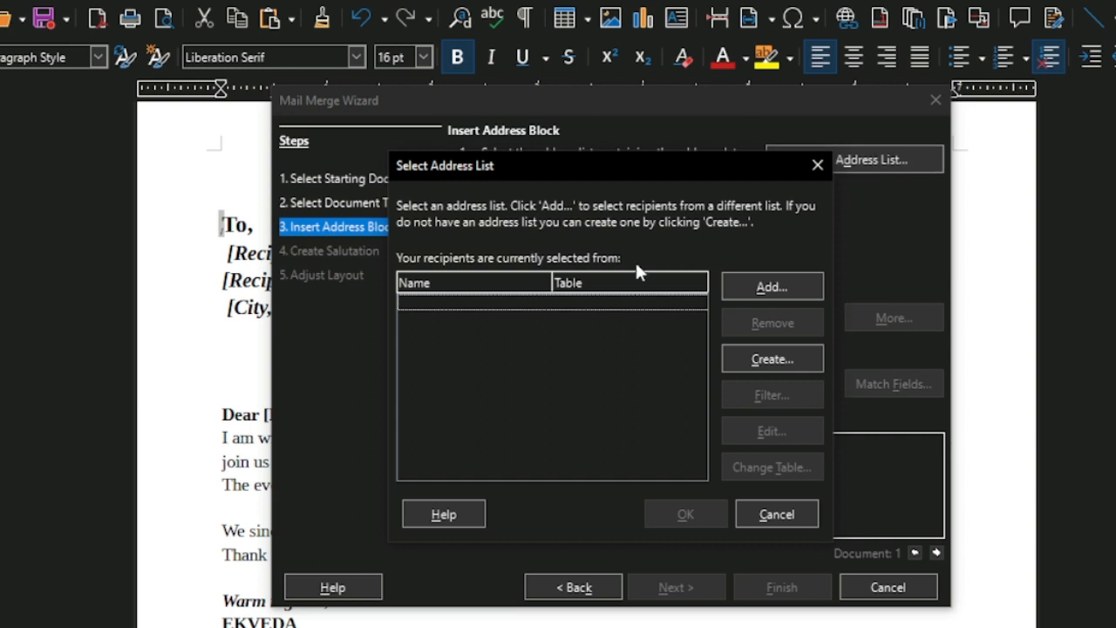
# Start creating a new address list for the mail merge recipients
pyautogui.moveTo(662, 162); pyautogui.dragTo(416, 137)
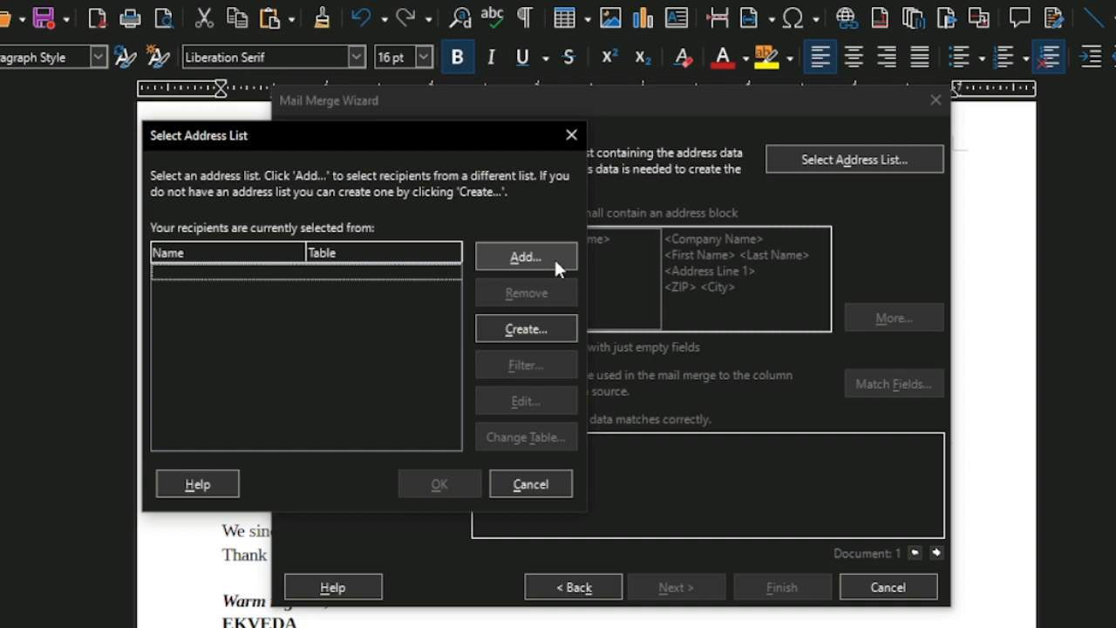
pyautogui.click(537, 331)
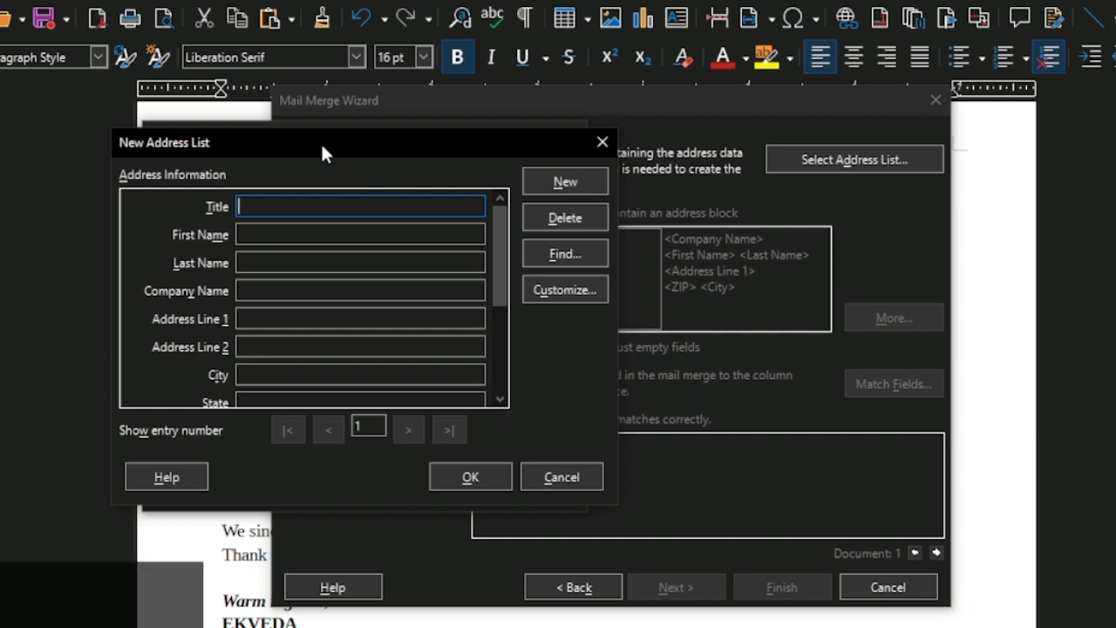
pyautogui.moveTo(321, 153); pyautogui.dragTo(473, 143)
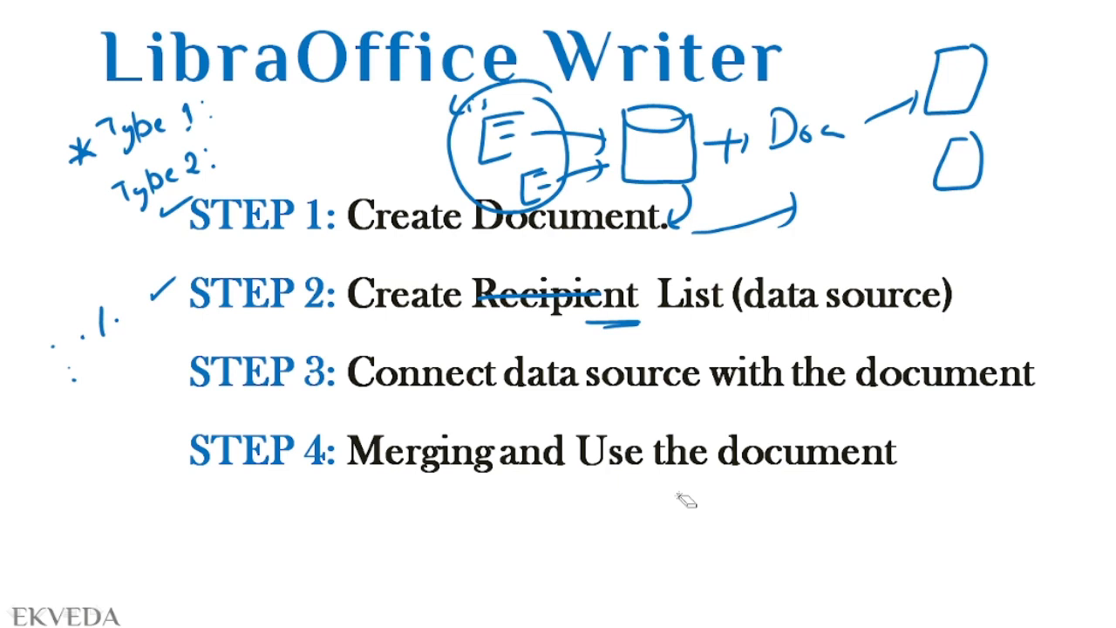
pyautogui.hotkey('ctrl', 'p')
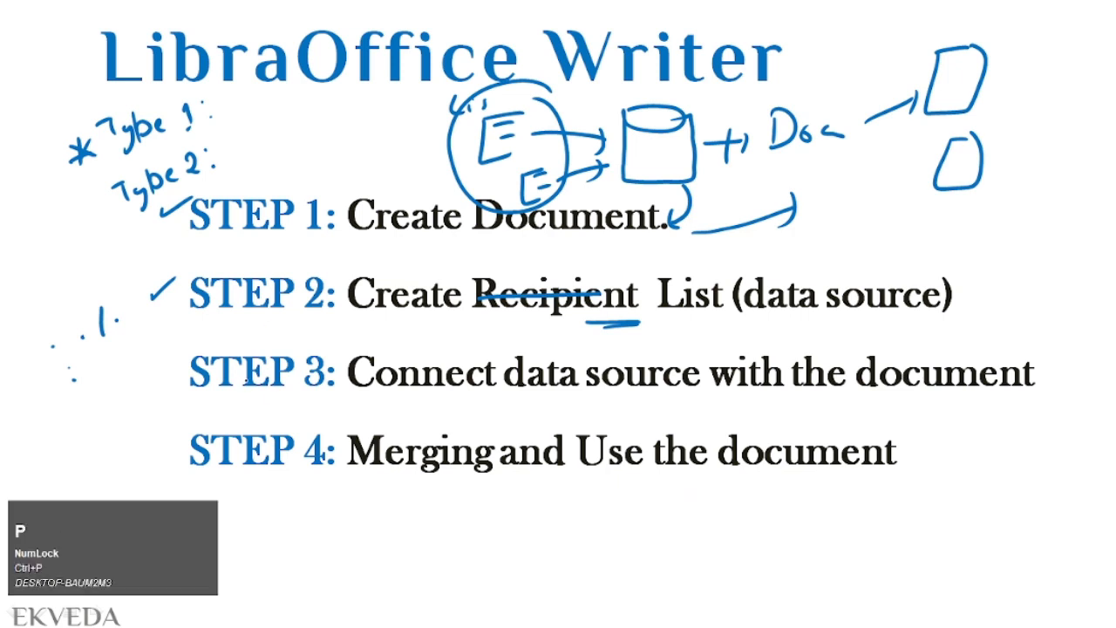
pyautogui.moveTo(379, 506); pyautogui.dragTo(530, 510)
pyautogui.moveTo(381, 506)
pyautogui.mouseDown()
pyautogui.moveTo(363, 610)
pyautogui.moveTo(523, 600)
pyautogui.moveTo(528, 511)
pyautogui.mouseUp()
pyautogui.moveTo(378, 537); pyautogui.dragTo(528, 532)
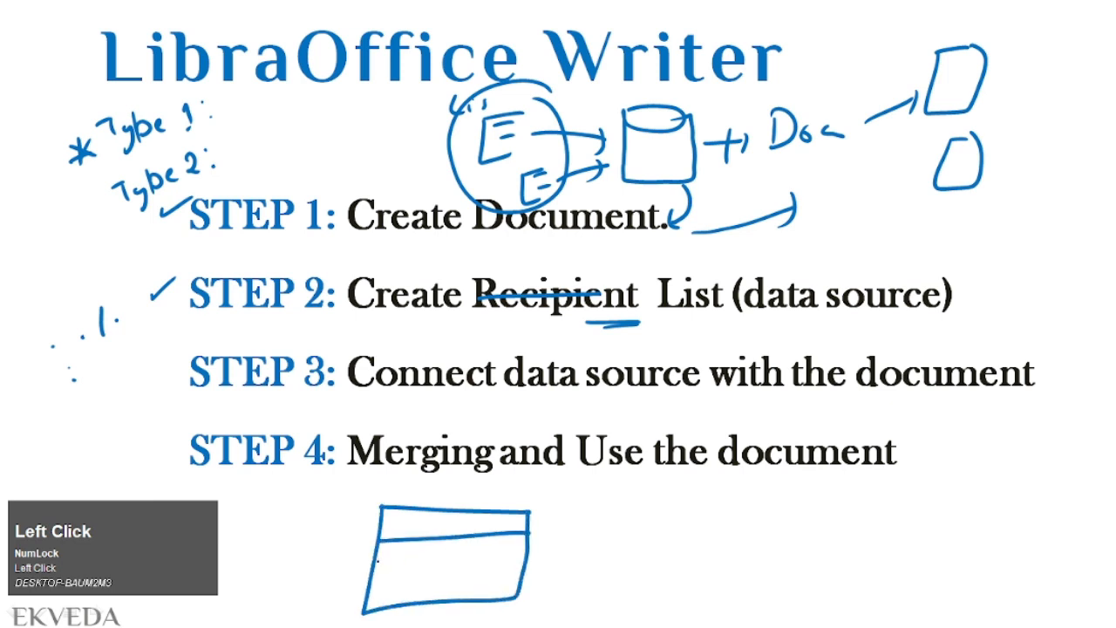
pyautogui.moveTo(377, 562); pyautogui.dragTo(538, 558)
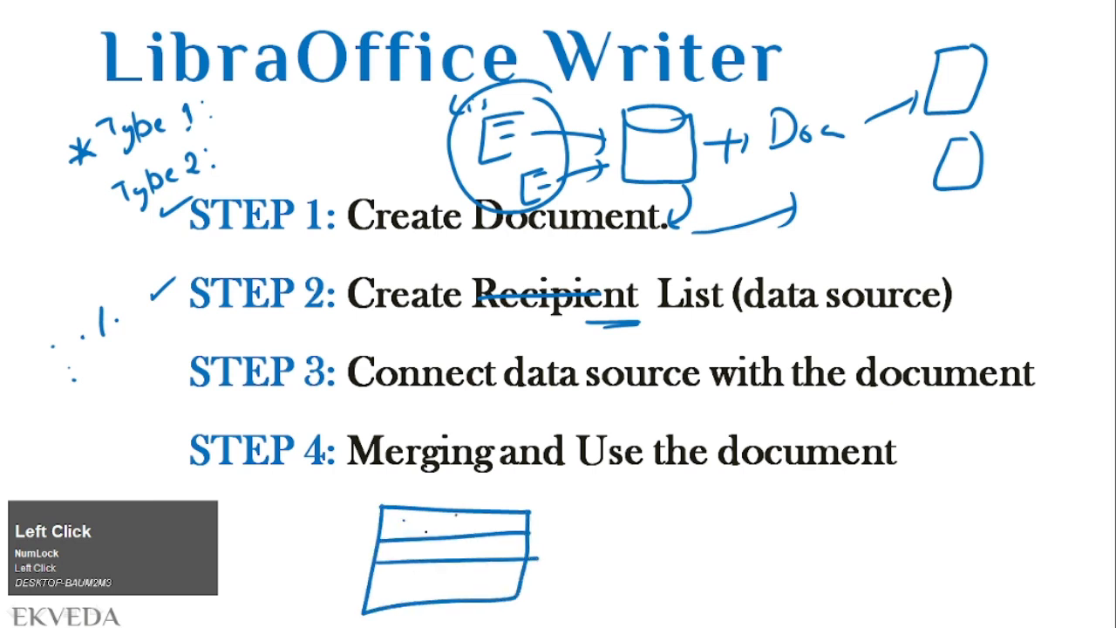
pyautogui.moveTo(424, 511); pyautogui.dragTo(415, 598)
pyautogui.moveTo(480, 513); pyautogui.dragTo(468, 589)
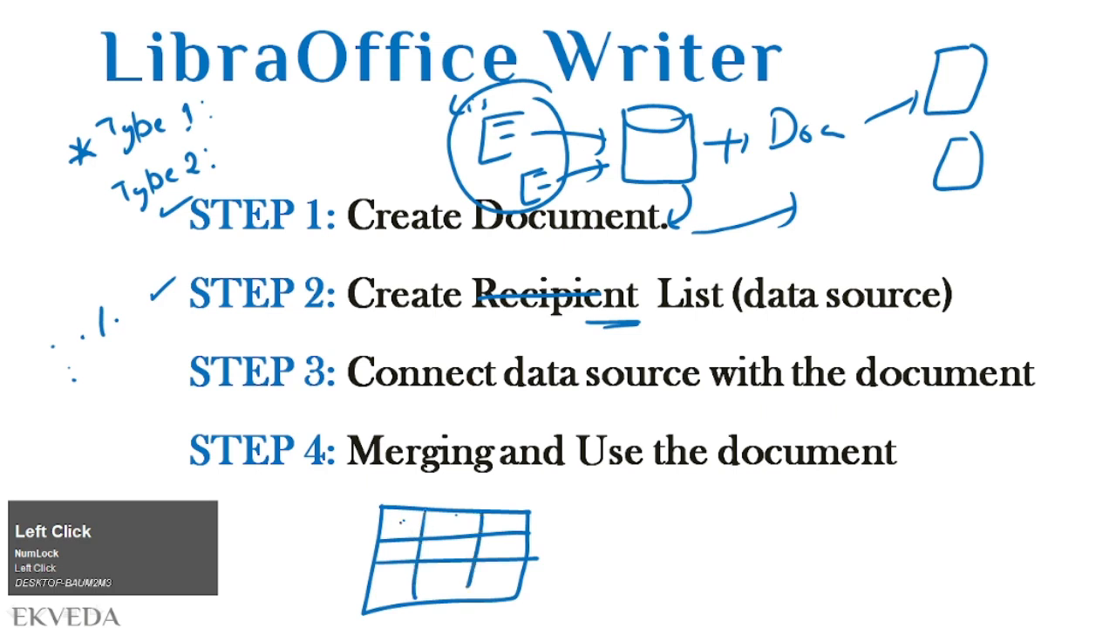
pyautogui.moveTo(386, 534)
pyautogui.mouseDown()
pyautogui.moveTo(409, 514)
pyautogui.moveTo(452, 528)
pyautogui.mouseUp()
pyautogui.moveTo(341, 549)
pyautogui.mouseDown()
pyautogui.moveTo(357, 547)
pyautogui.moveTo(358, 559)
pyautogui.mouseUp()
pyautogui.moveTo(333, 580); pyautogui.dragTo(352, 588)
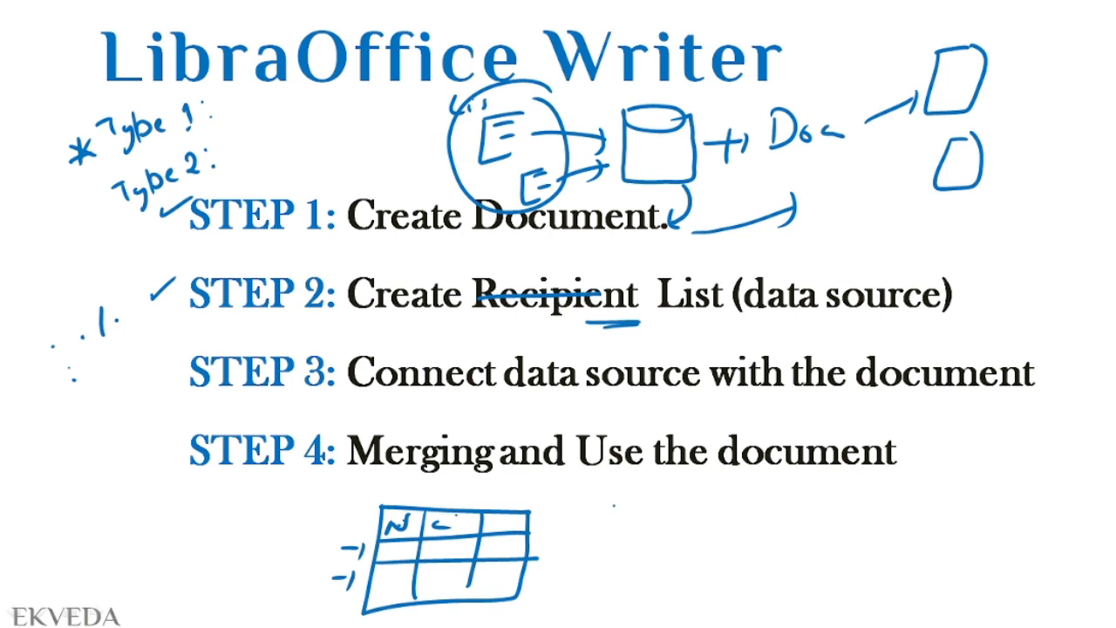
pyautogui.moveTo(610, 499)
pyautogui.mouseDown()
pyautogui.moveTo(640, 522)
pyautogui.moveTo(804, 484)
pyautogui.moveTo(750, 527)
pyautogui.mouseUp()
pyautogui.moveTo(608, 560)
pyautogui.mouseDown()
pyautogui.moveTo(604, 586)
pyautogui.moveTo(614, 572)
pyautogui.mouseUp()
pyautogui.moveTo(631, 572)
pyautogui.mouseDown()
pyautogui.moveTo(625, 579)
pyautogui.moveTo(643, 581)
pyautogui.mouseUp()
pyautogui.moveTo(666, 567); pyautogui.dragTo(660, 582)
pyautogui.moveTo(723, 569)
pyautogui.mouseDown()
pyautogui.moveTo(724, 595)
pyautogui.moveTo(793, 553)
pyautogui.moveTo(830, 595)
pyautogui.moveTo(720, 597)
pyautogui.mouseUp()
pyautogui.moveTo(880, 481)
pyautogui.mouseDown()
pyautogui.moveTo(898, 545)
pyautogui.moveTo(882, 574)
pyautogui.mouseUp()
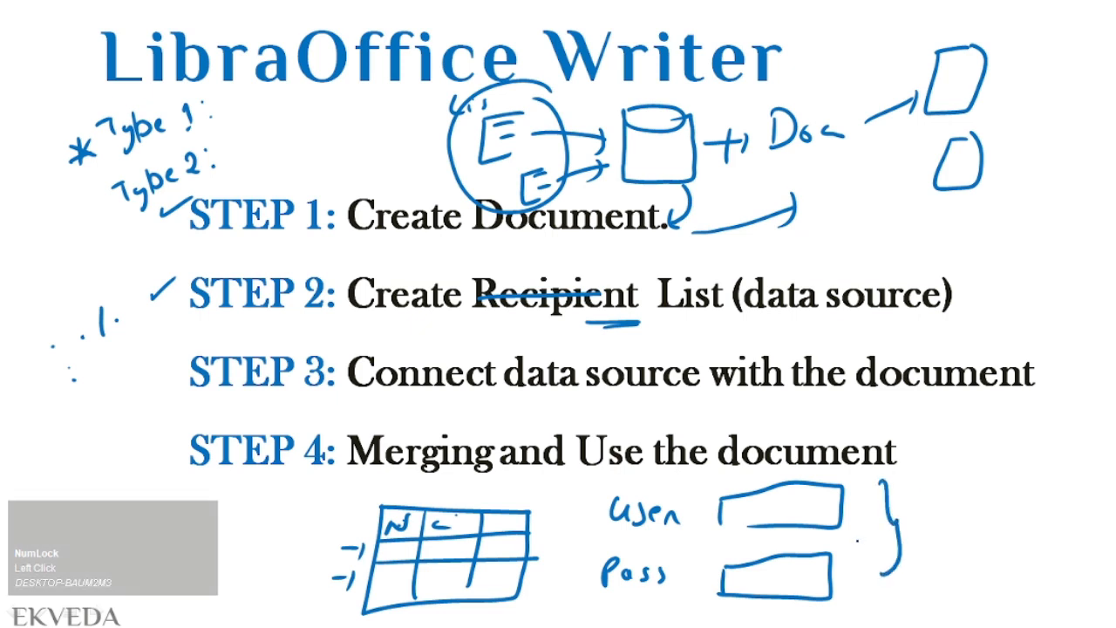
pyautogui.hotkey('alt', 'Tab')
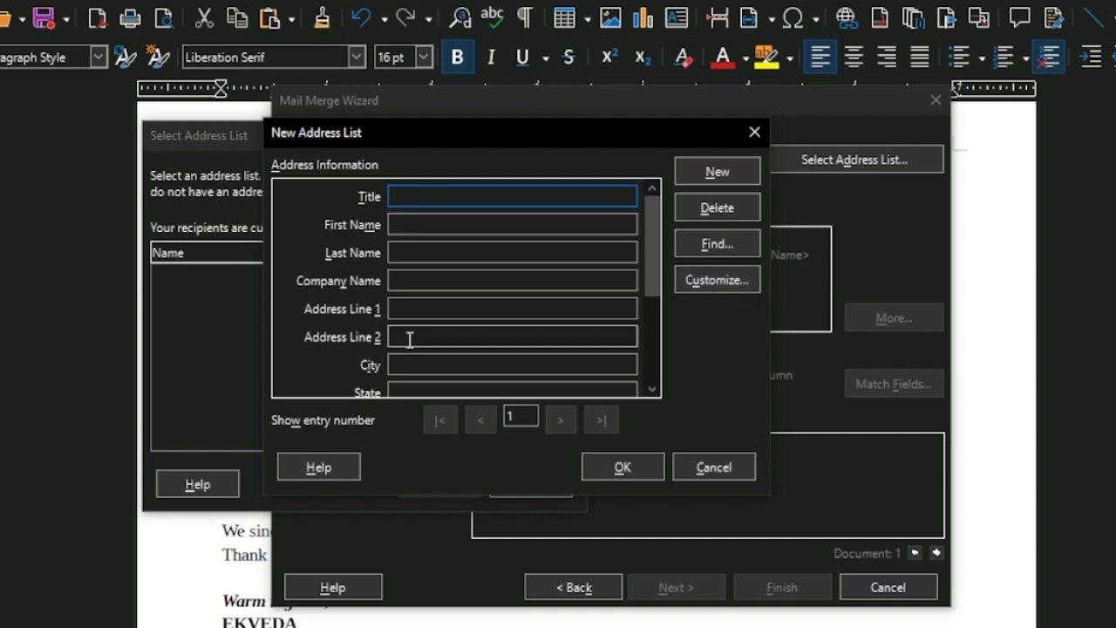
# Customize the address list by deleting the Gender, Email Address, both Telephone, Country, ZIP and Address Line 2 elements
pyautogui.moveTo(642, 291); pyautogui.dragTo(649, 389)
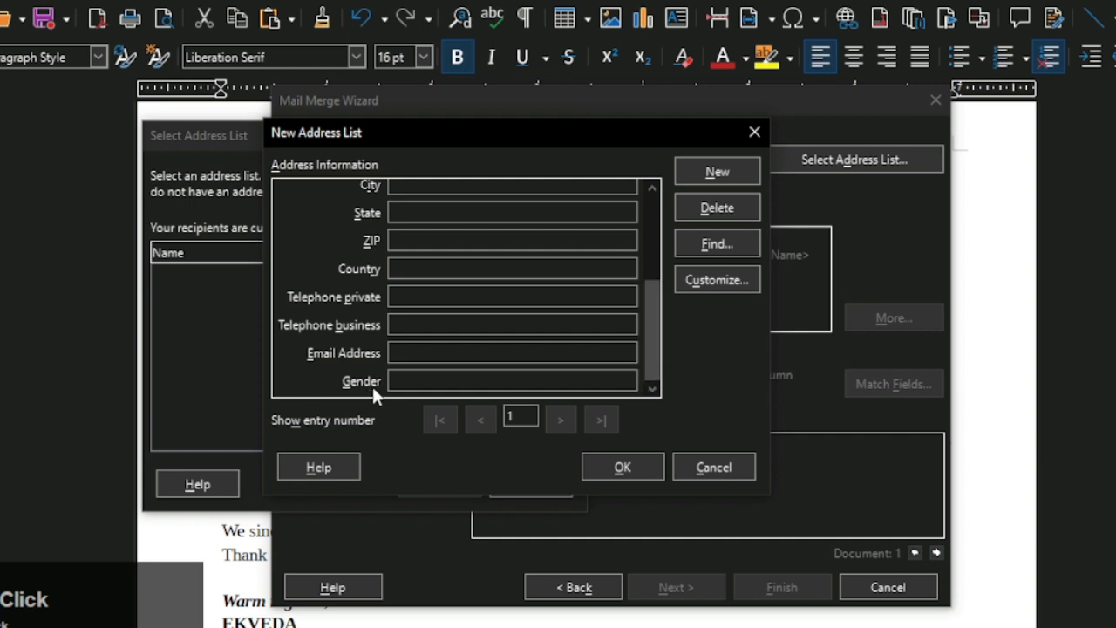
pyautogui.click(715, 278)
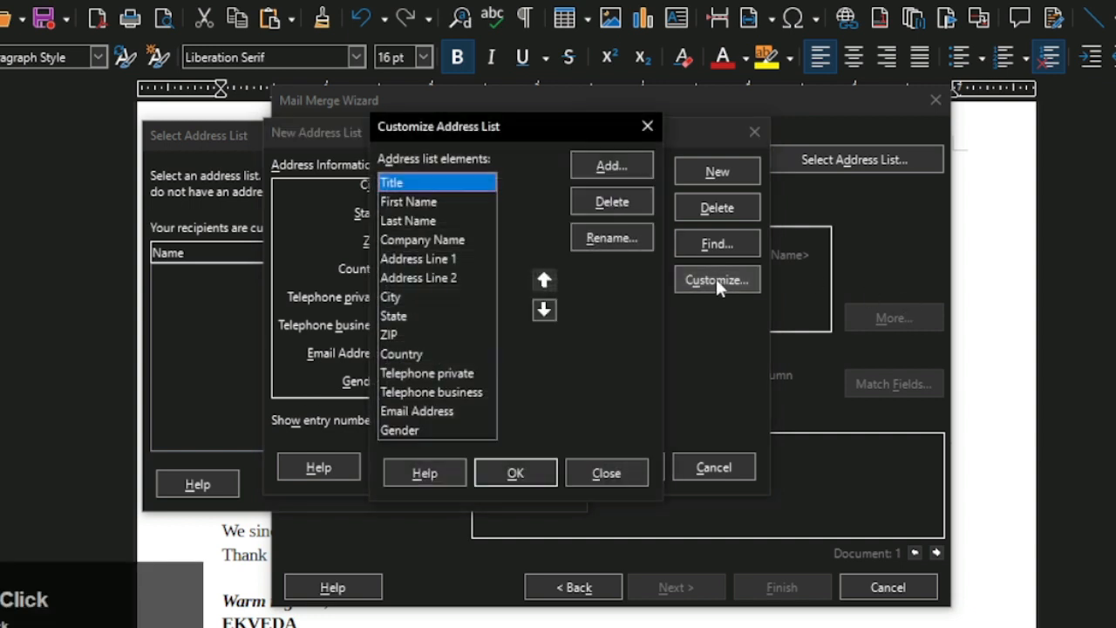
pyautogui.click(422, 432)
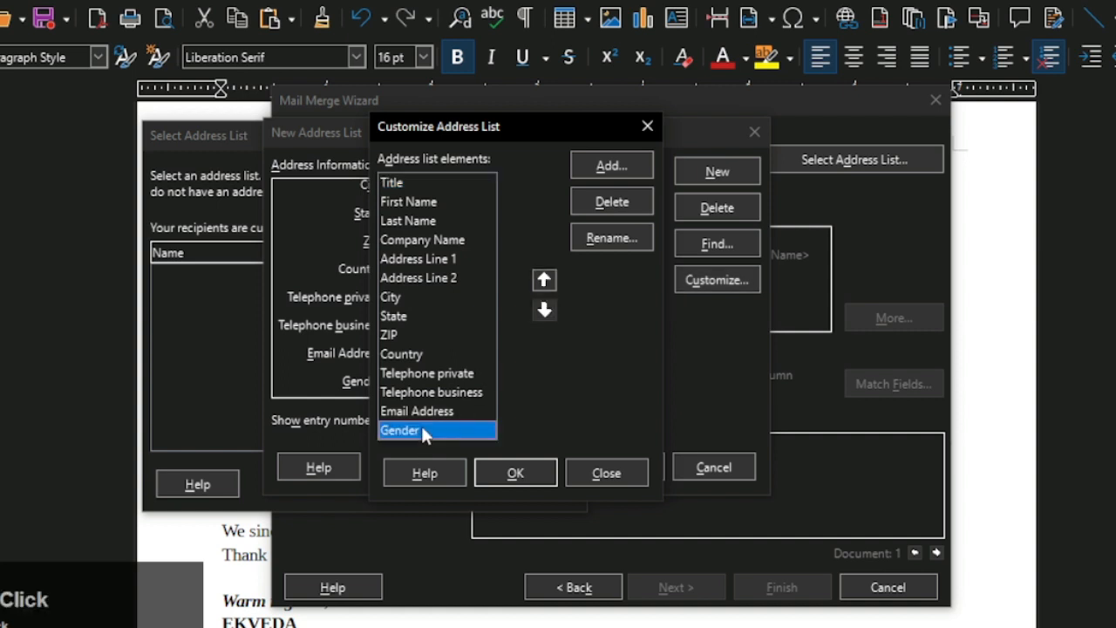
pyautogui.click(630, 209)
pyautogui.click(630, 209)
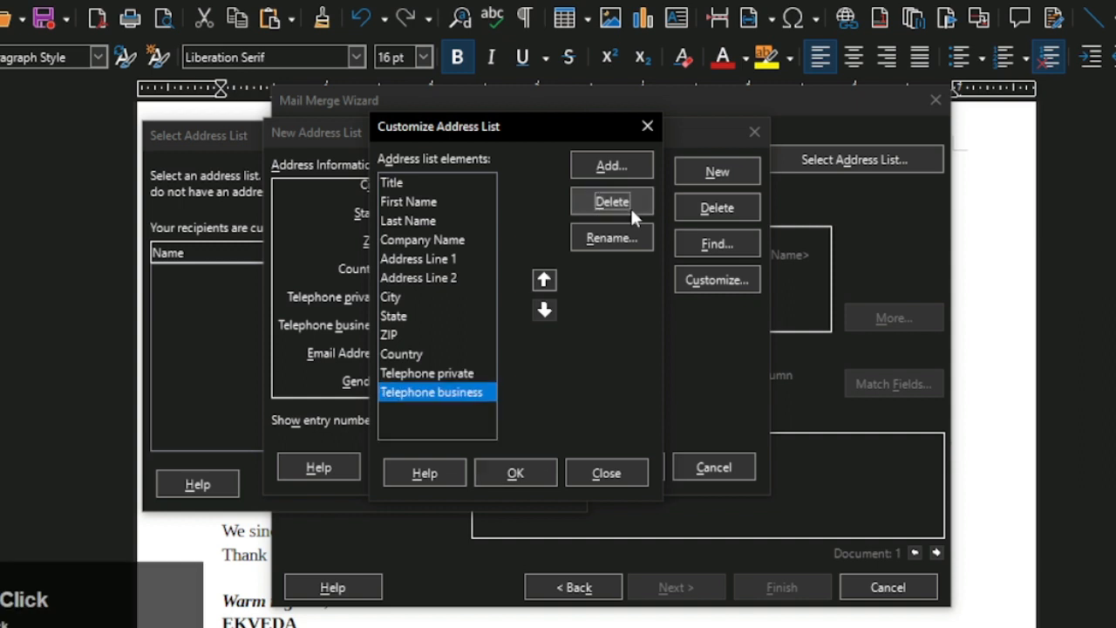
pyautogui.click(631, 209)
pyautogui.click(631, 209)
pyautogui.click(630, 209)
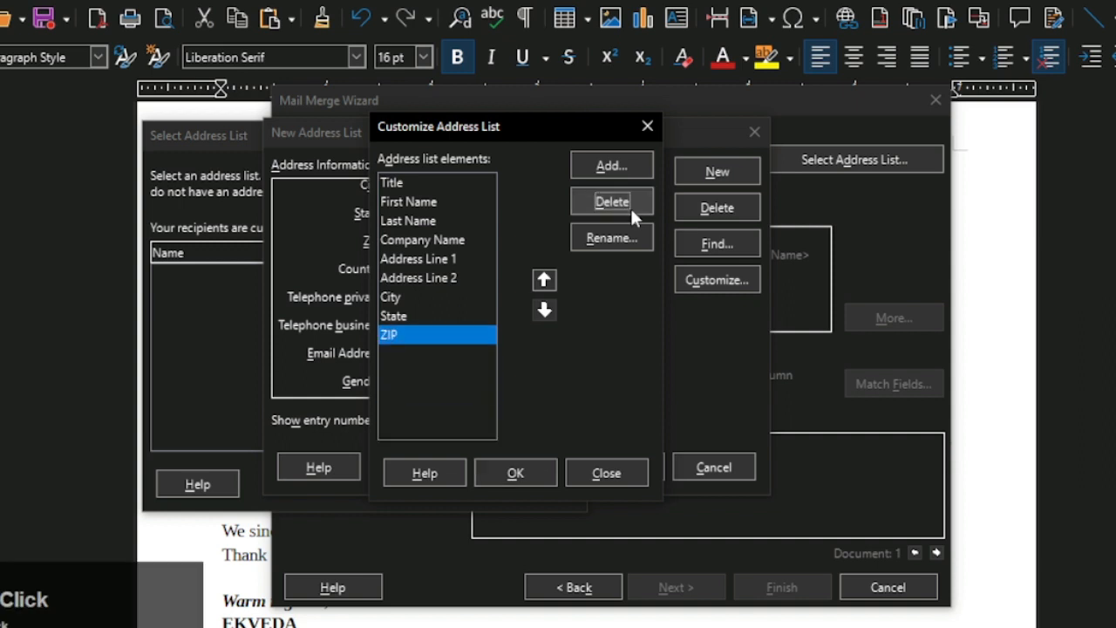
pyautogui.click(631, 209)
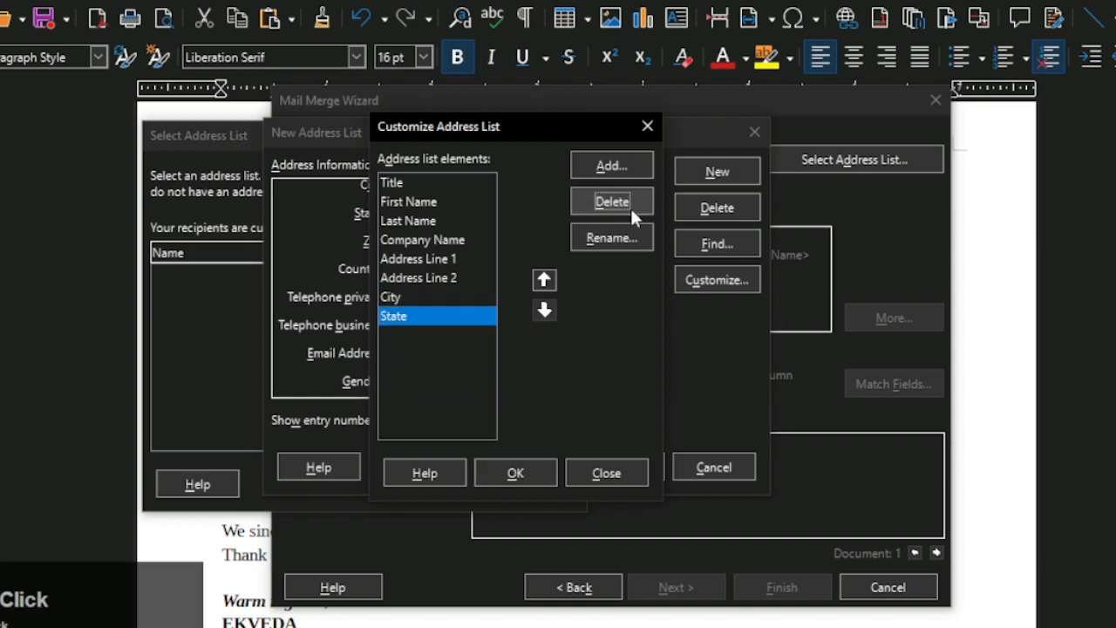
pyautogui.click(434, 275)
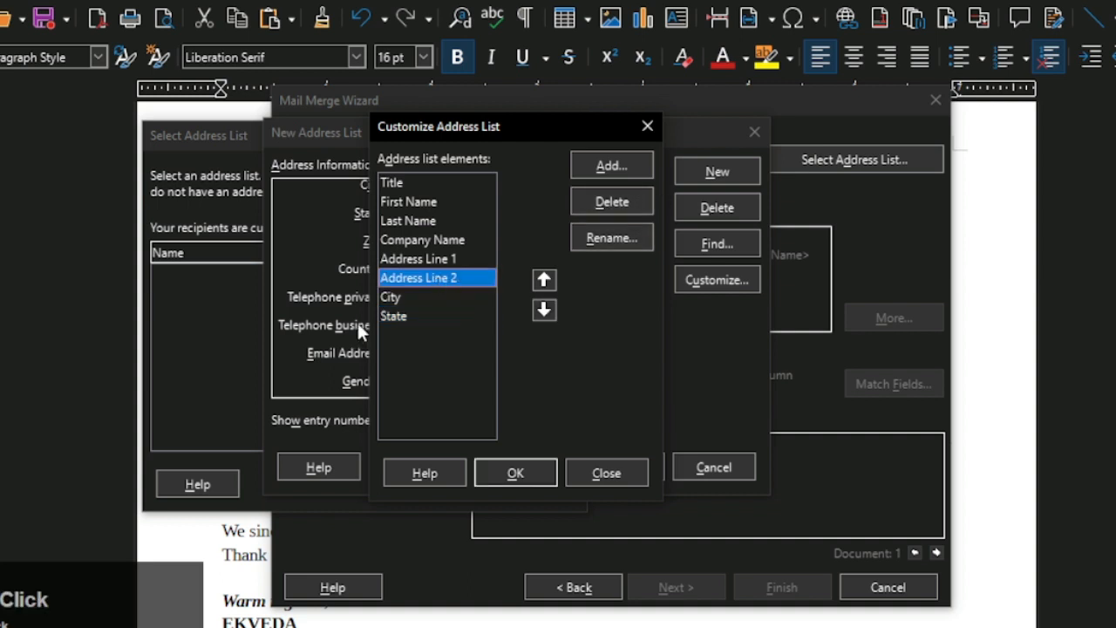
pyautogui.click(630, 203)
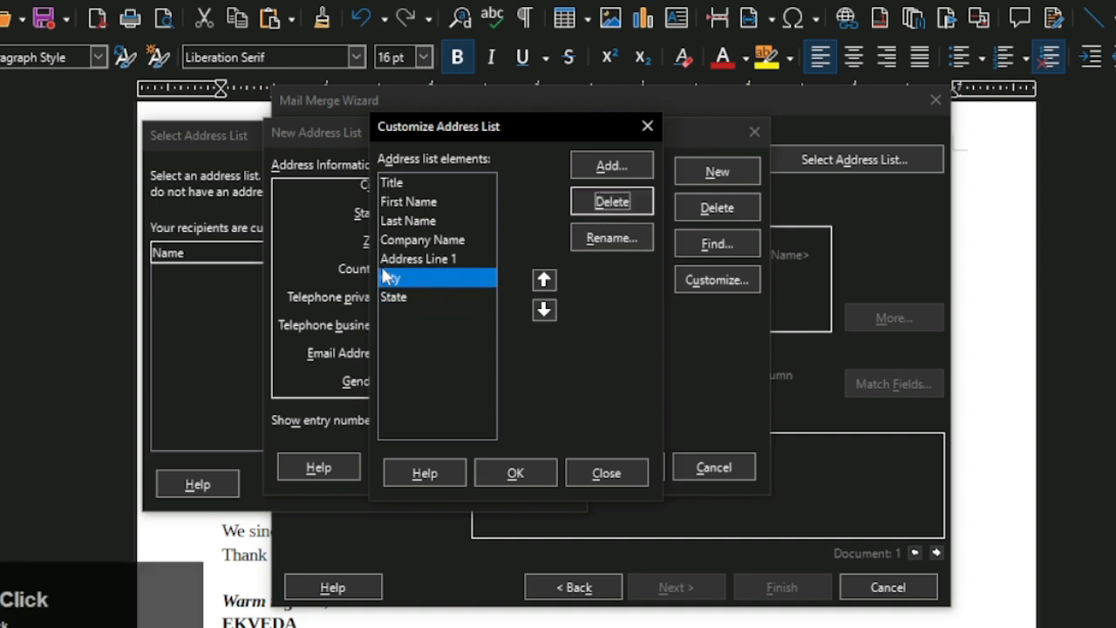
# Rename the Address Line 1 element to Address
pyautogui.click(399, 260)
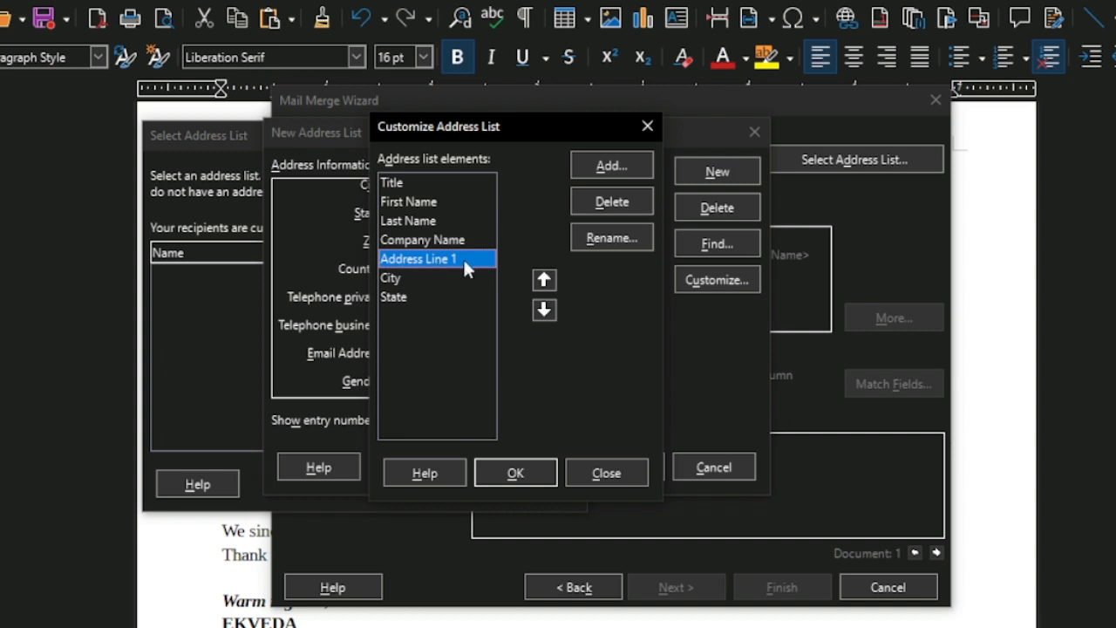
pyautogui.click(618, 240)
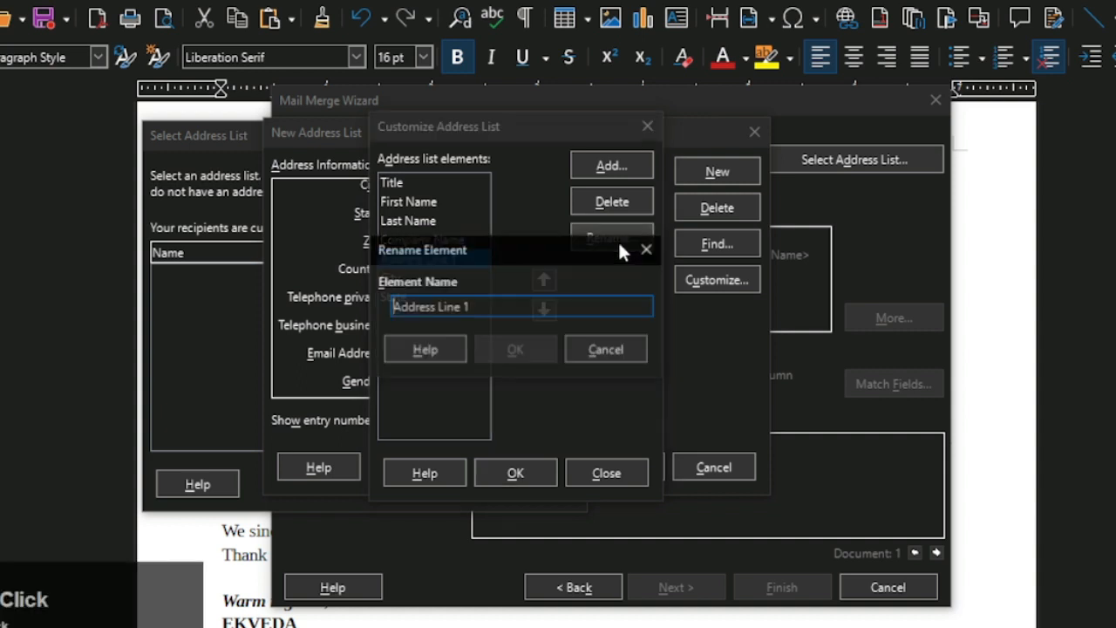
pyautogui.click(502, 306)
pyautogui.press('BackSpace')
pyautogui.press('BackSpace')
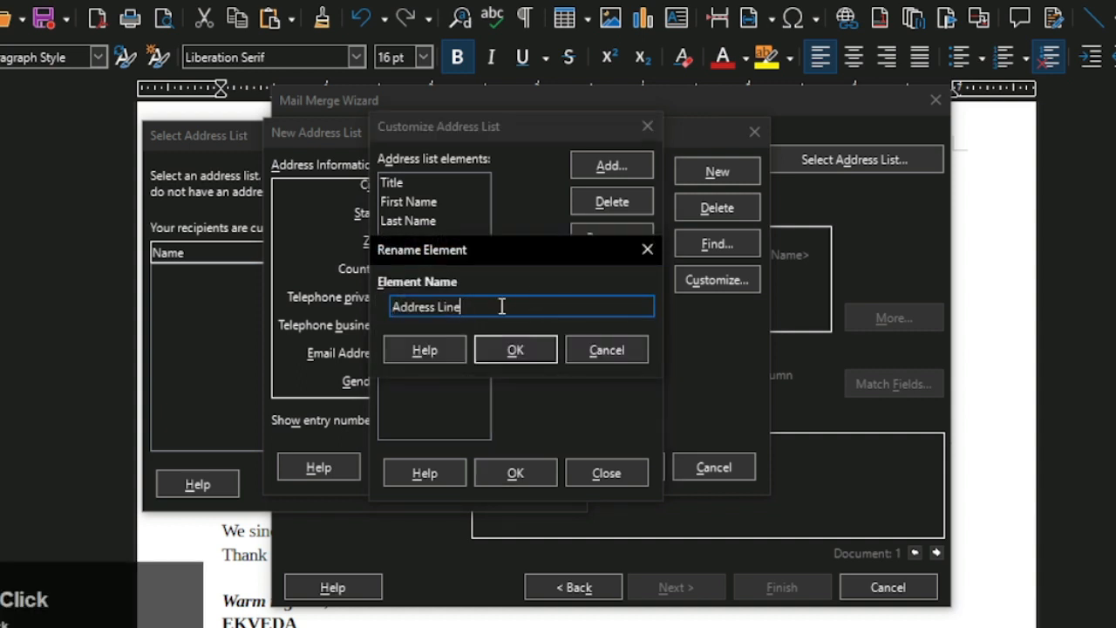
pyautogui.press('BackSpace')
pyautogui.press('BackSpace')
pyautogui.press('BackSpace')
pyautogui.press('BackSpace')
pyautogui.press('BackSpace')
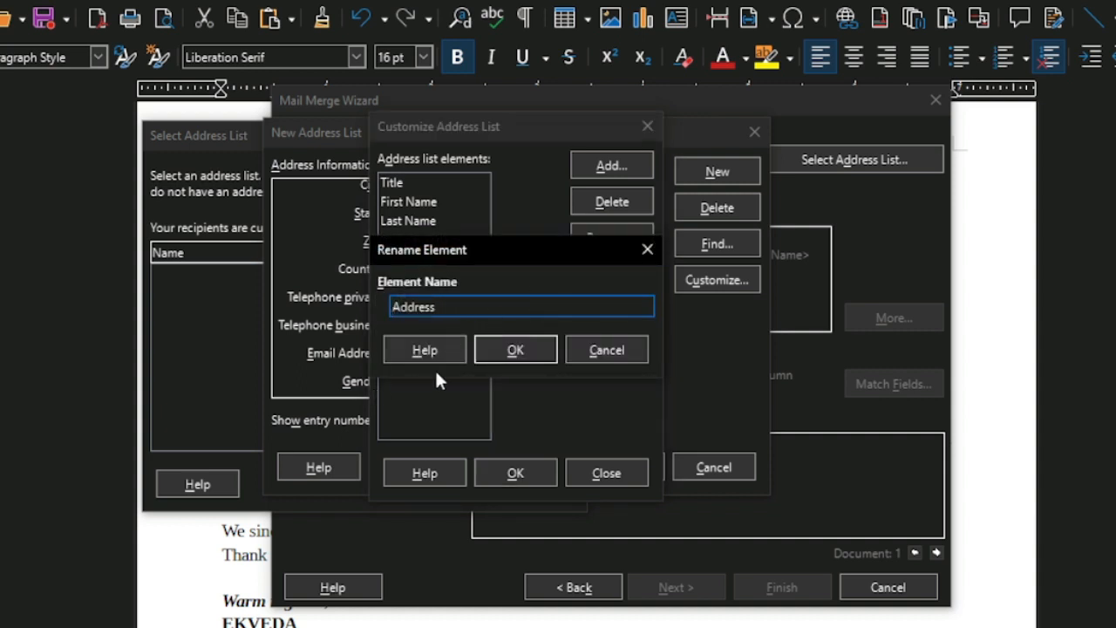
pyautogui.click(504, 351)
# Delete the Company Name and Last Name elements from the address list
pyautogui.click(438, 242)
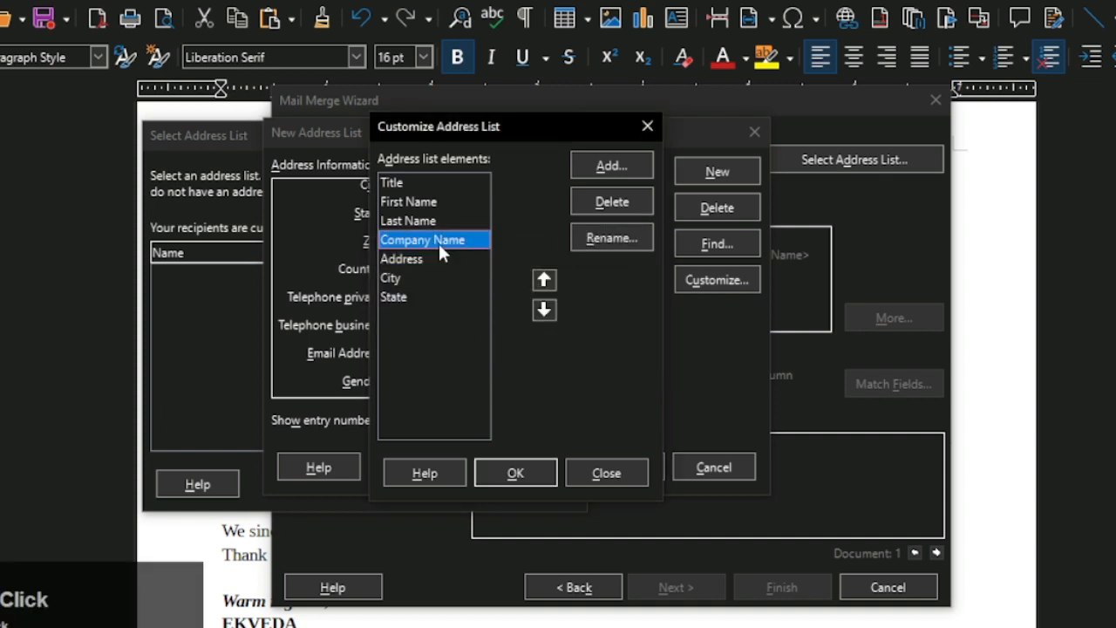
pyautogui.click(629, 205)
pyautogui.click(435, 221)
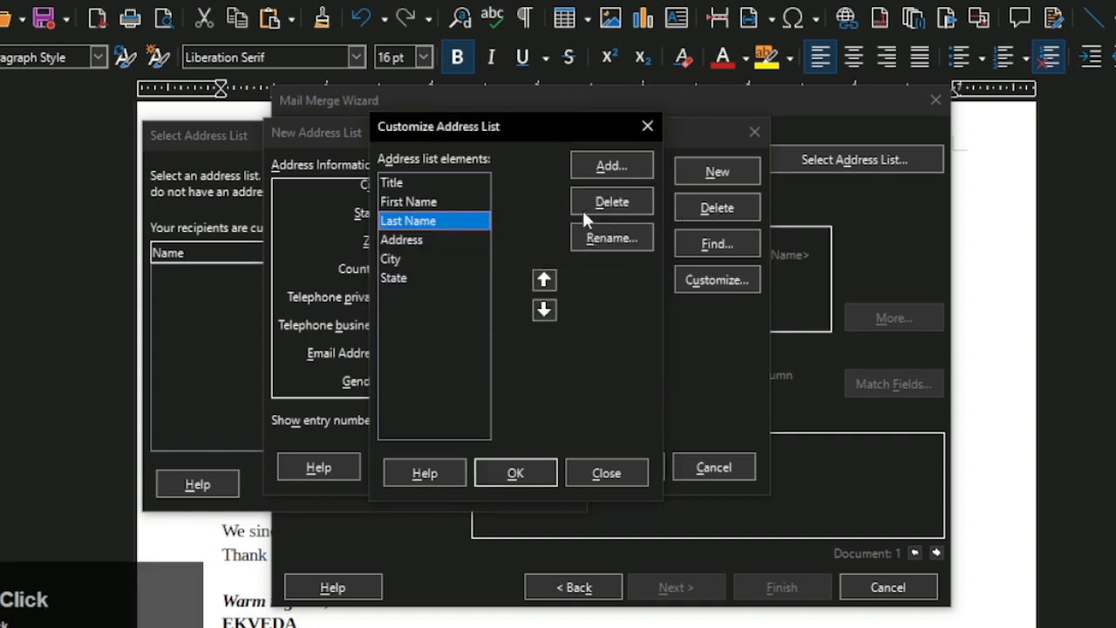
pyautogui.click(612, 201)
# Rename the First Name element to Name
pyautogui.click(419, 201)
pyautogui.click(612, 237)
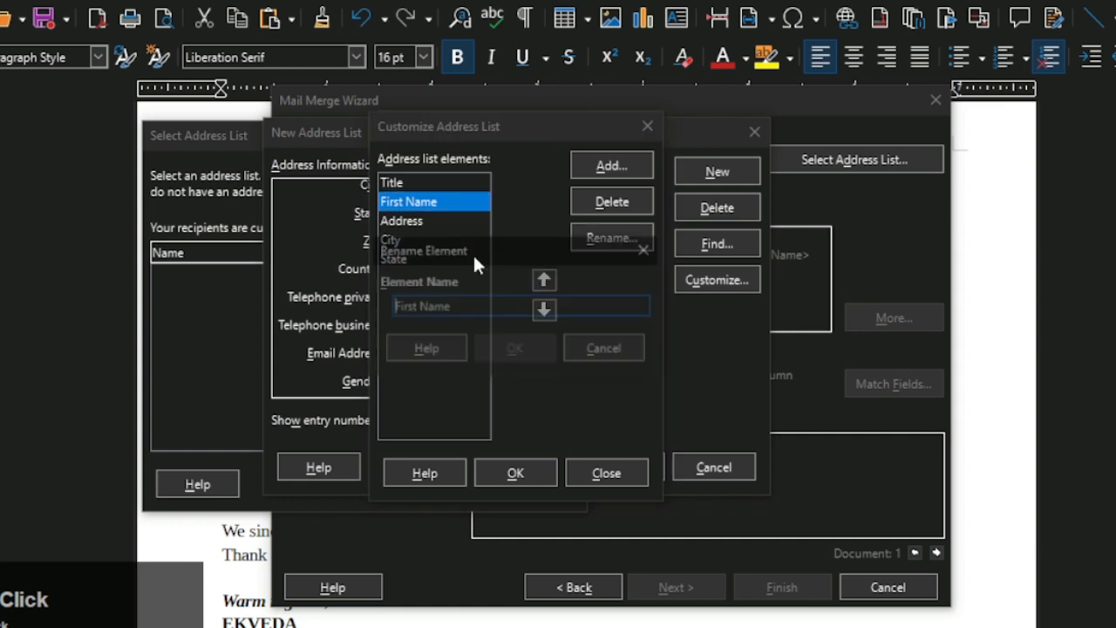
pyautogui.click(415, 304)
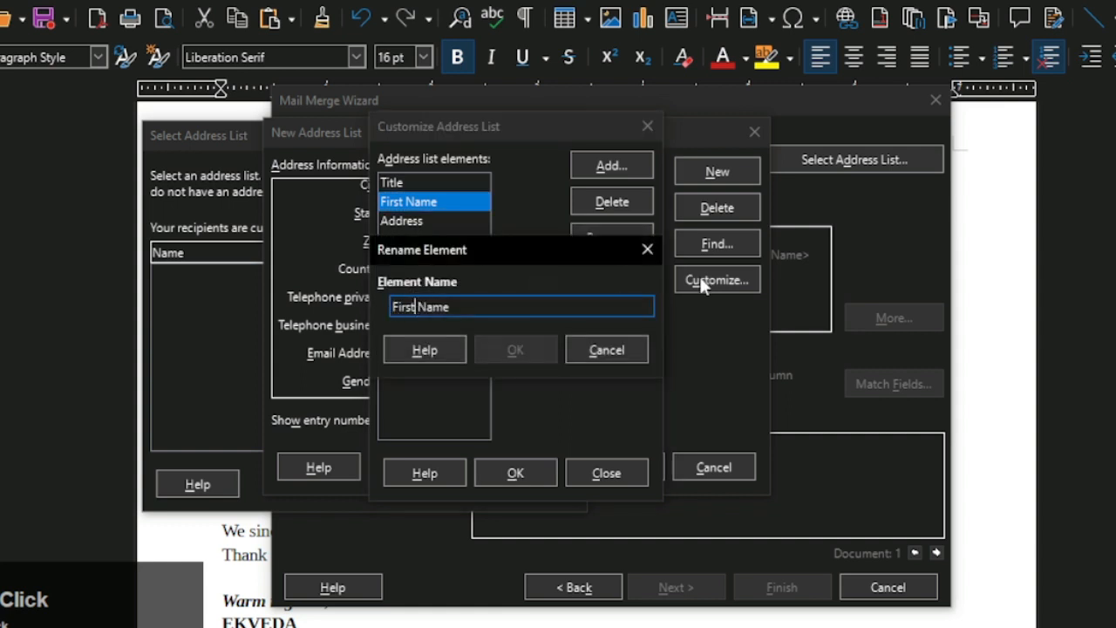
pyautogui.press('BackSpace')
pyautogui.press('BackSpace')
pyautogui.press('BackSpace')
pyautogui.press('BackSpace')
pyautogui.press('BackSpace')
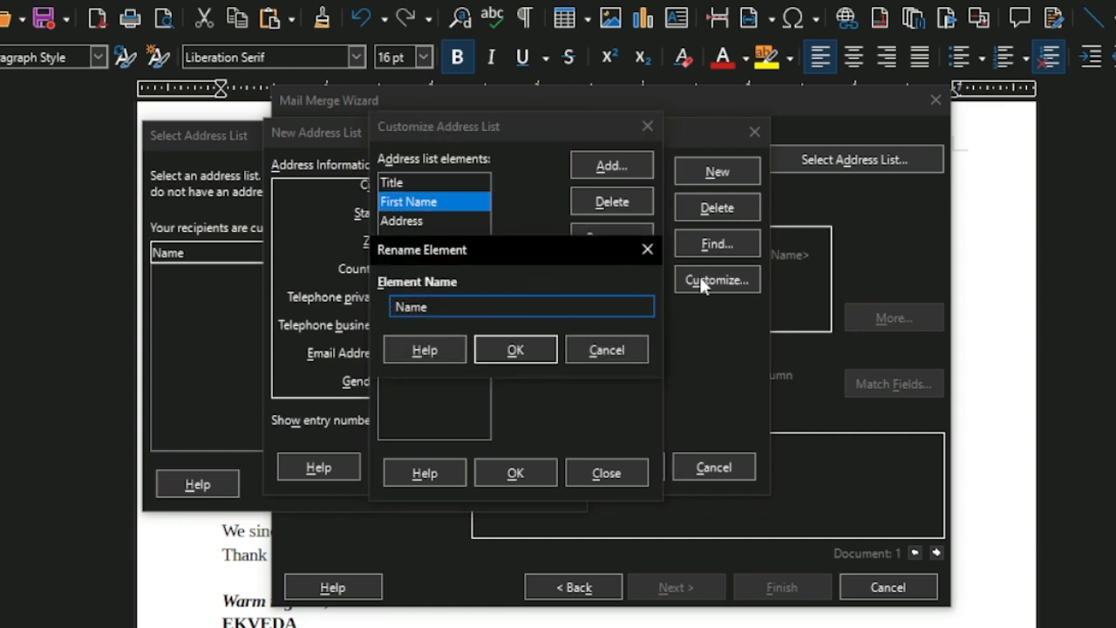
pyautogui.click(507, 352)
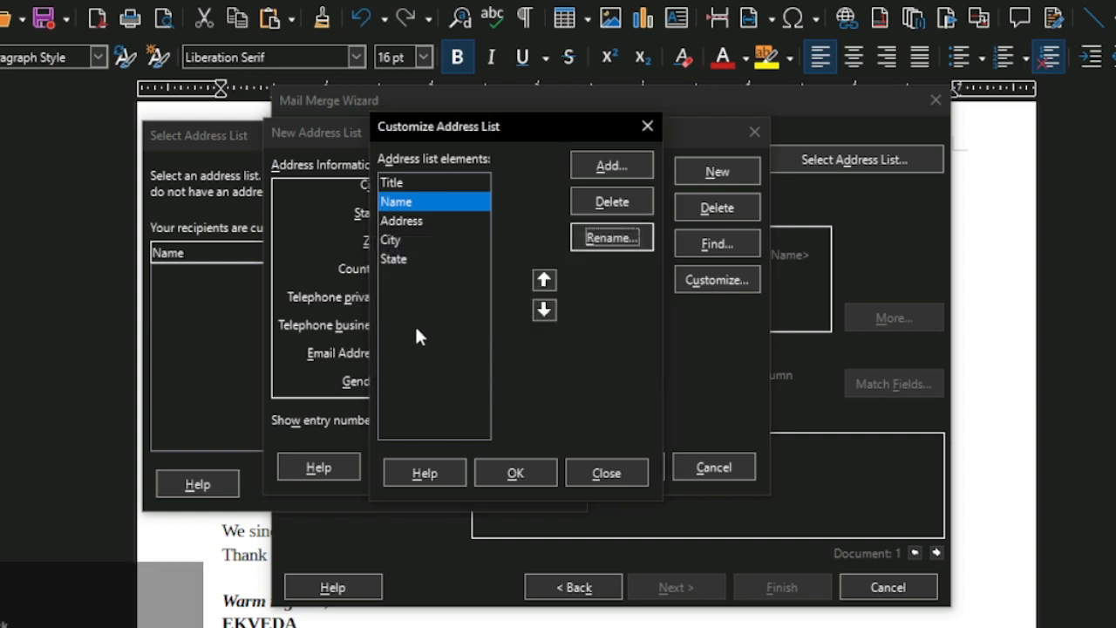
# Add a new address list element named mobile after the Name element
pyautogui.click(634, 172)
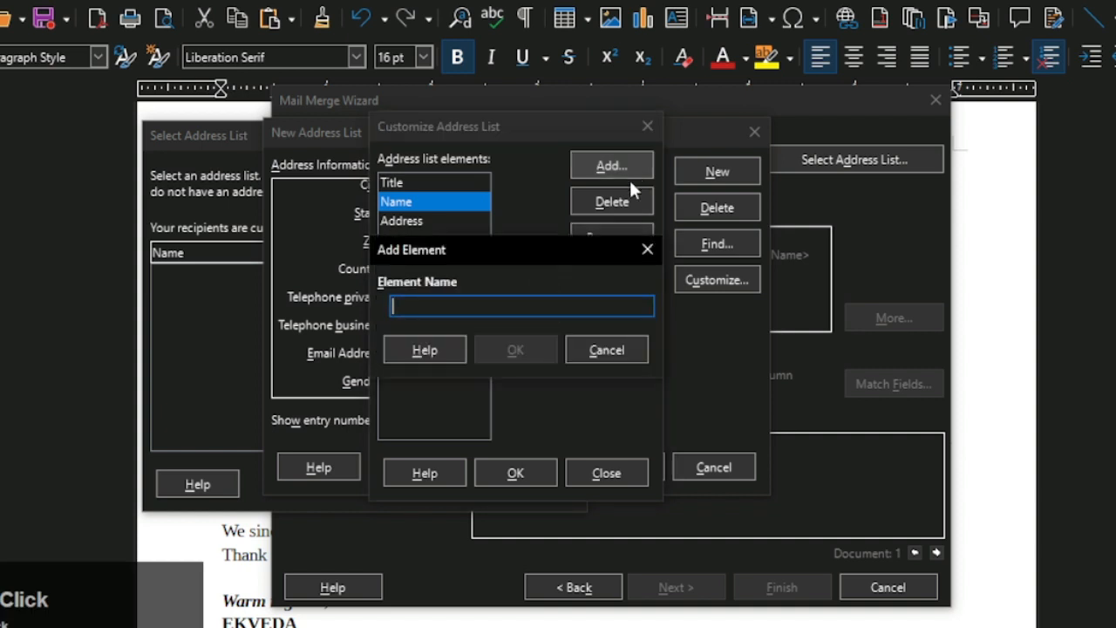
pyautogui.write('mobile')
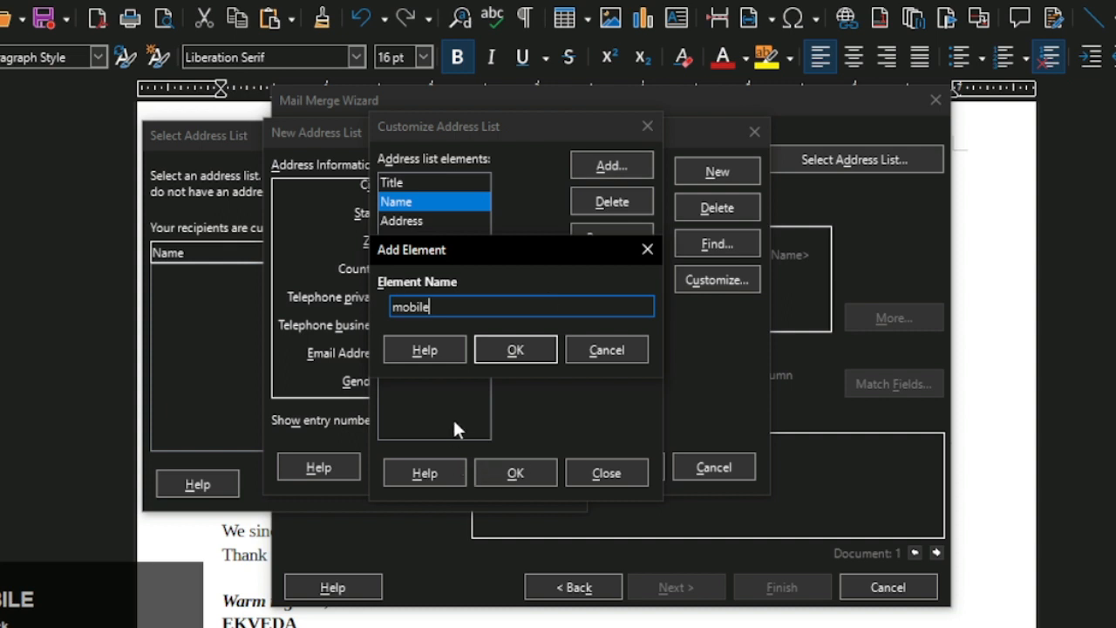
pyautogui.moveTo(514, 255); pyautogui.dragTo(319, 309)
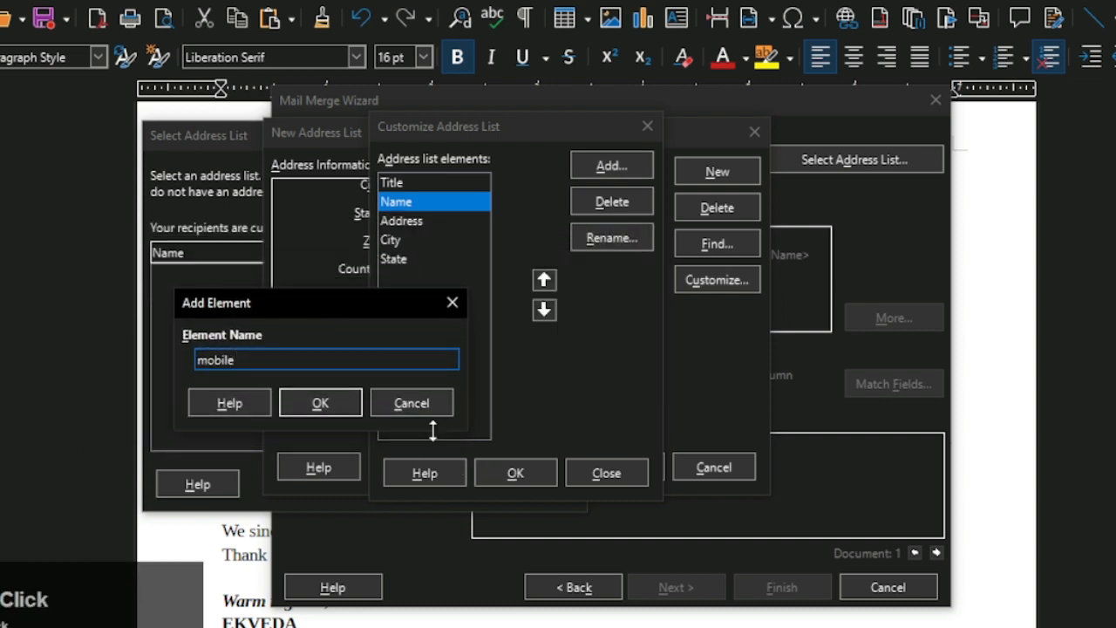
pyautogui.click(329, 406)
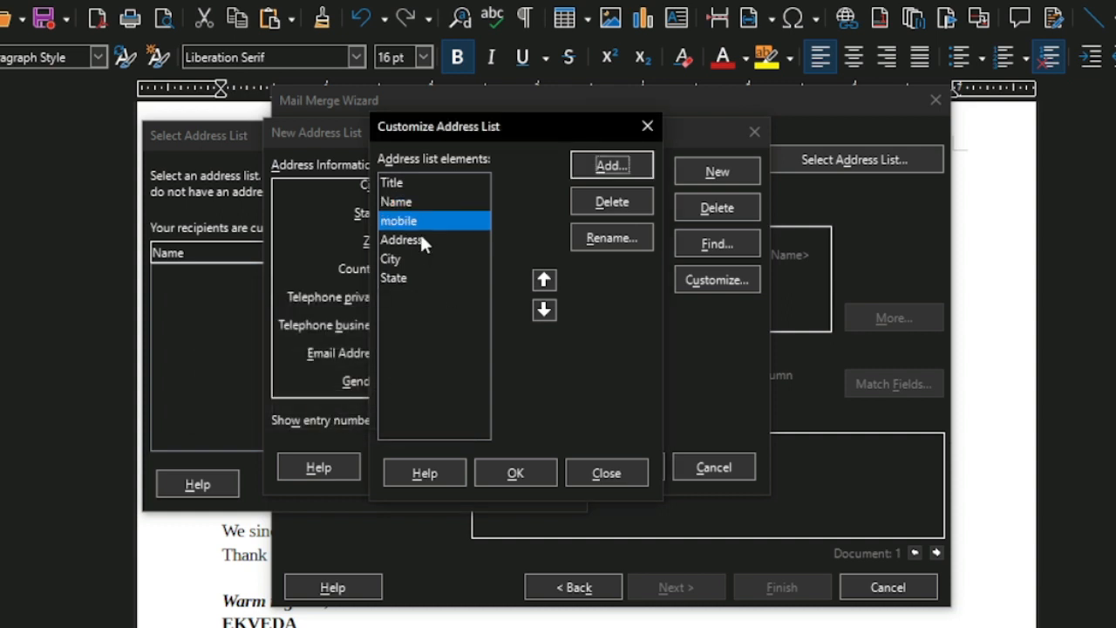
# Move the mobile element down to the end of the list, below State
pyautogui.click(544, 310)
pyautogui.click(544, 309)
pyautogui.click(544, 310)
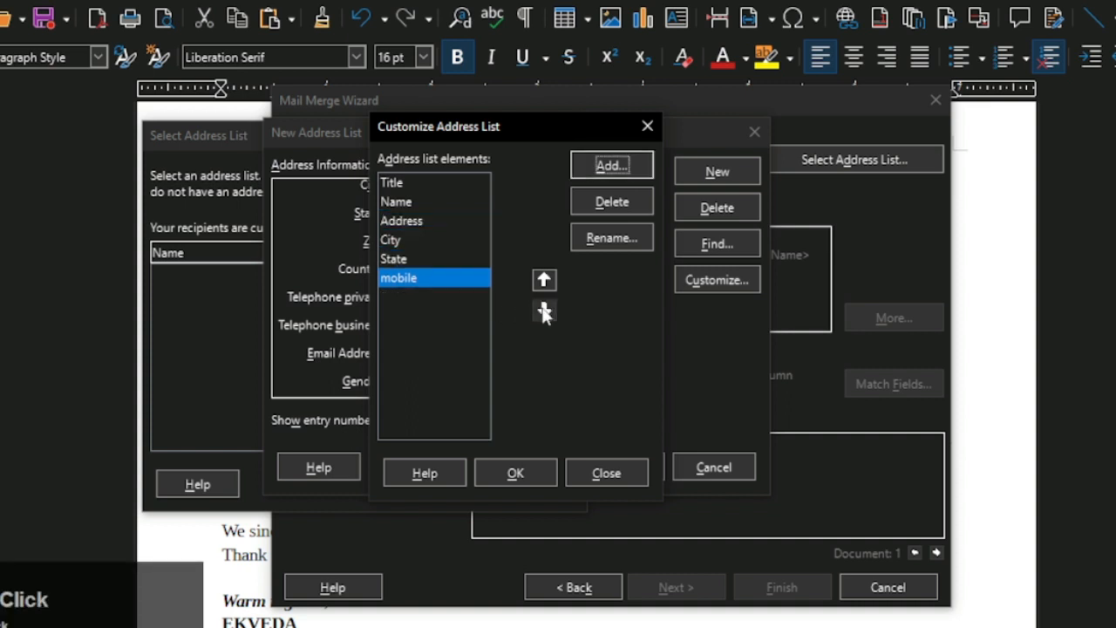
# Move the mobile element up between Title and Name and apply the customized address list elements
pyautogui.click(544, 280)
pyautogui.click(544, 279)
pyautogui.click(544, 280)
pyautogui.click(544, 280)
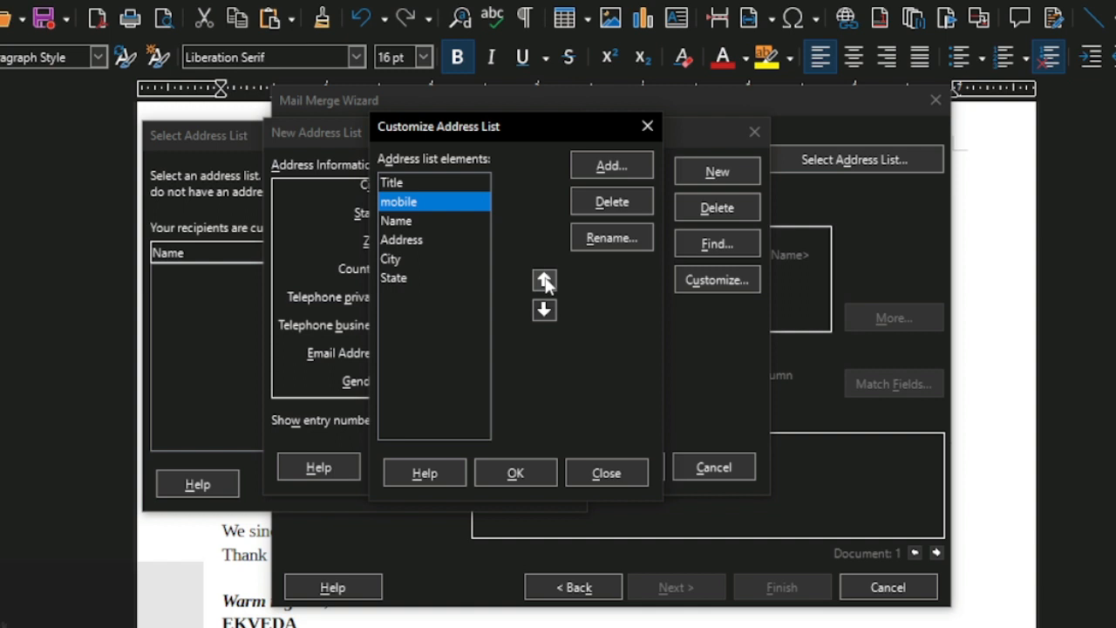
pyautogui.click(515, 474)
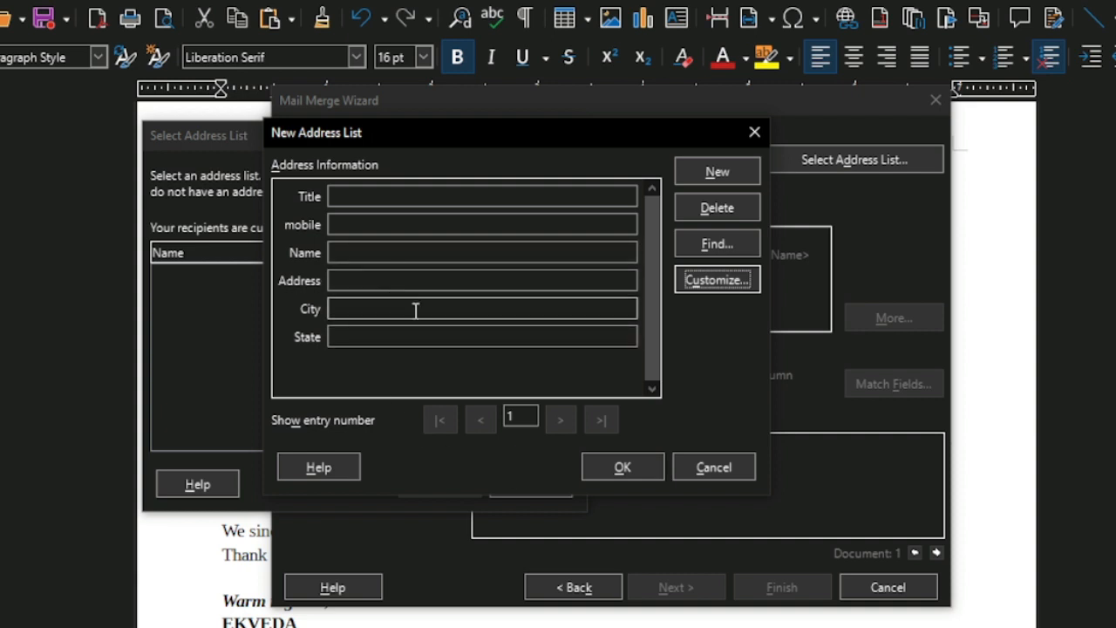
# Enter Mr as the title in the first address list entry
pyautogui.click(412, 198)
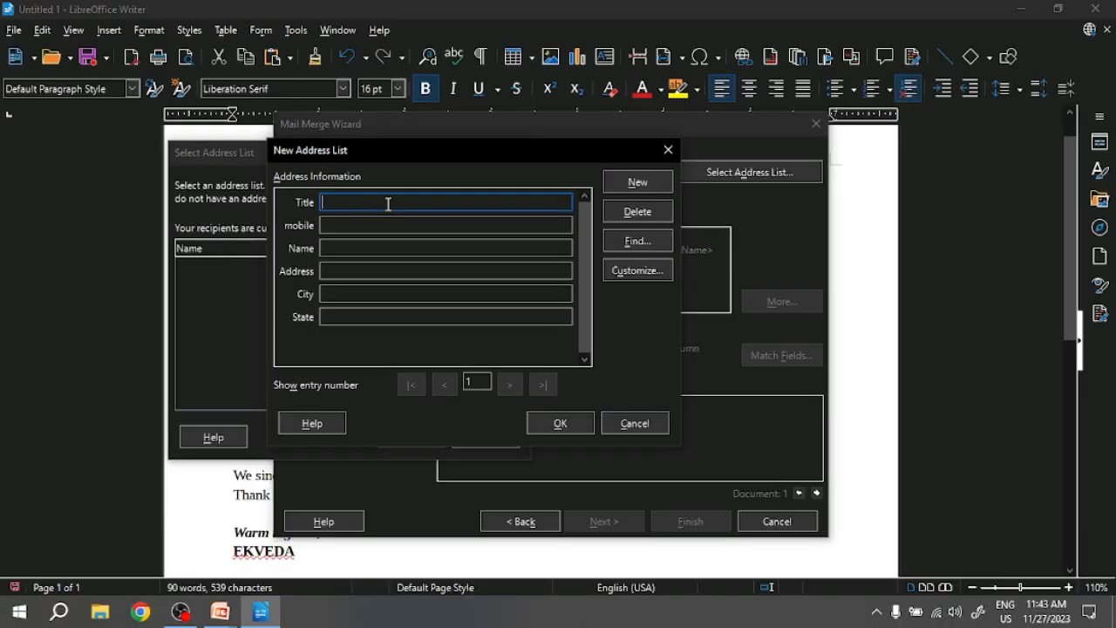
pyautogui.write('Mr')
pyautogui.press('Tab')
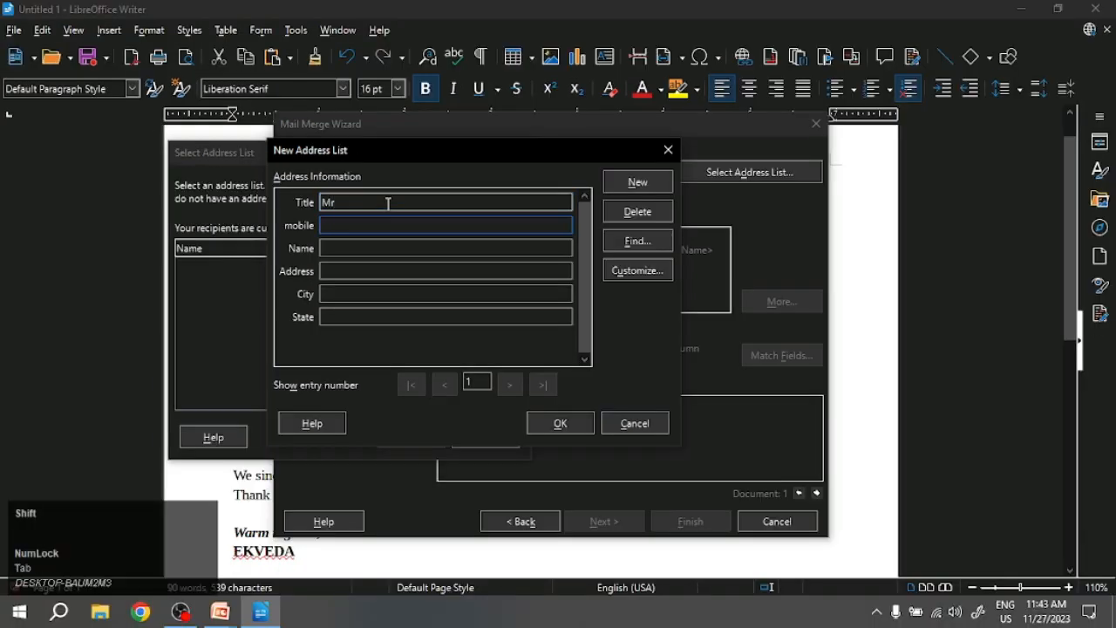
pyautogui.write('R')
# Delete the mobile element from the address list elements and apply the customization
pyautogui.click(610, 273)
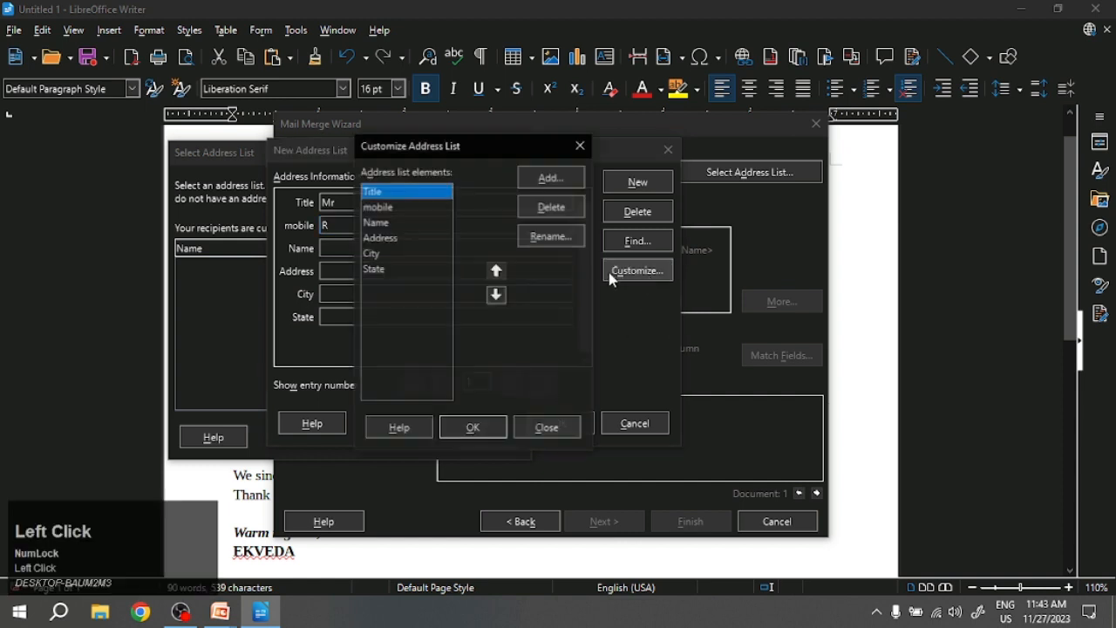
pyautogui.click(384, 208)
pyautogui.click(551, 210)
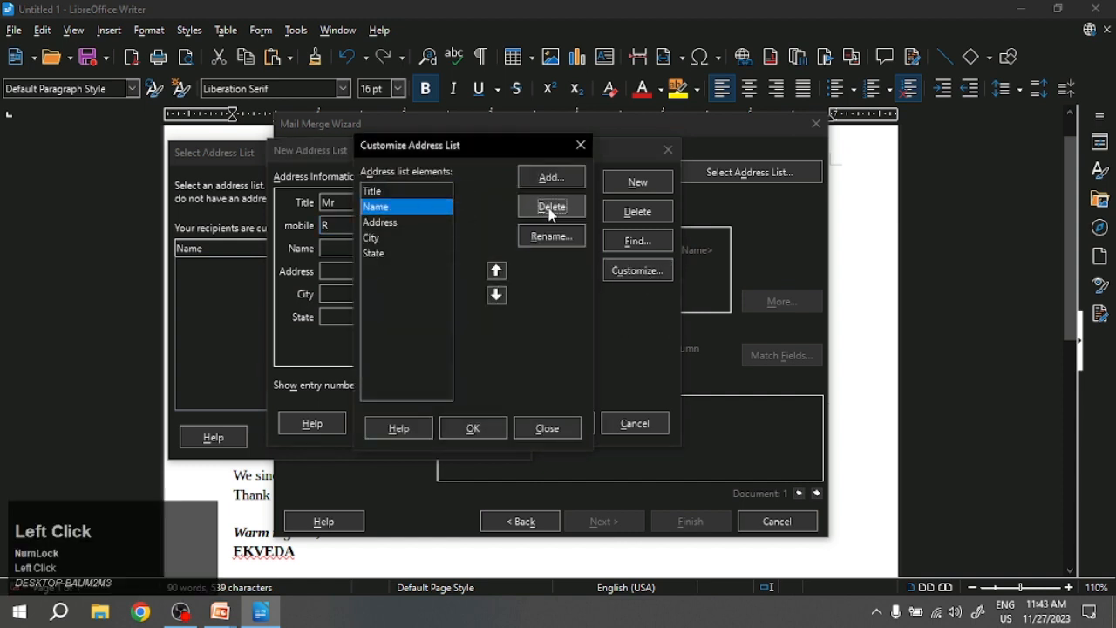
pyautogui.click(473, 428)
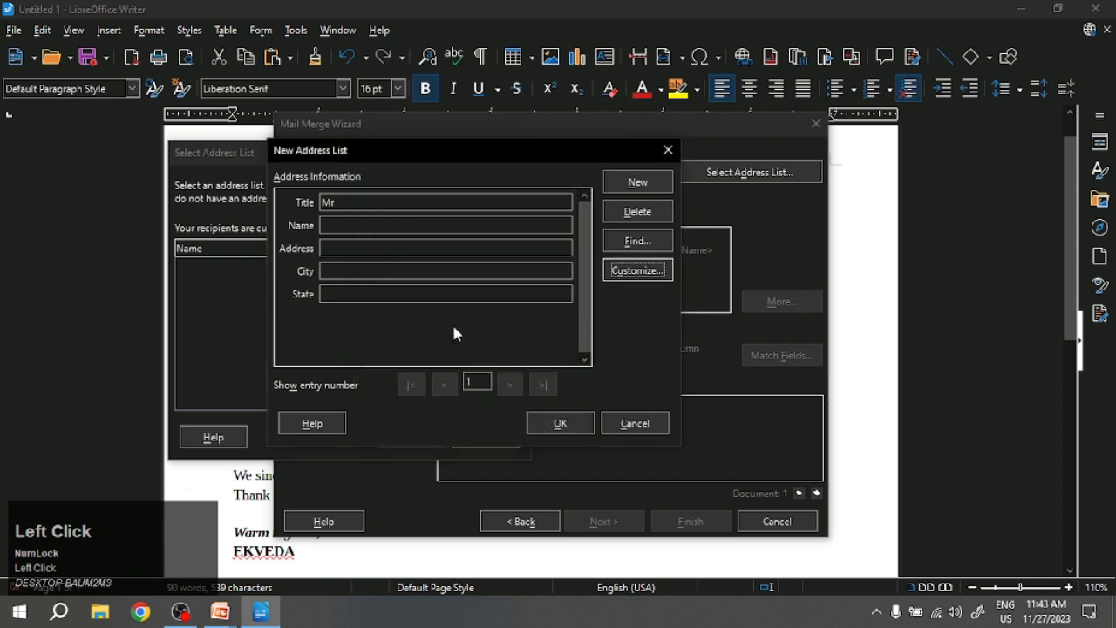
# Fill in the first entry with the recipient's full name, street address, city and state
pyautogui.click(357, 223)
pyautogui.write('Ra')
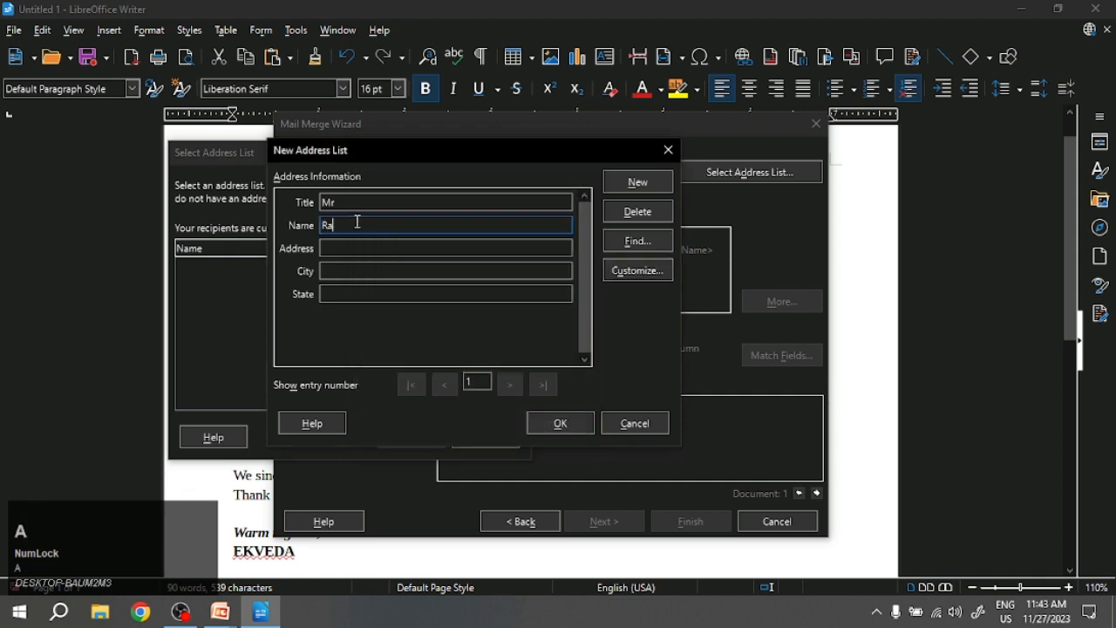
pyautogui.write('kesh ')
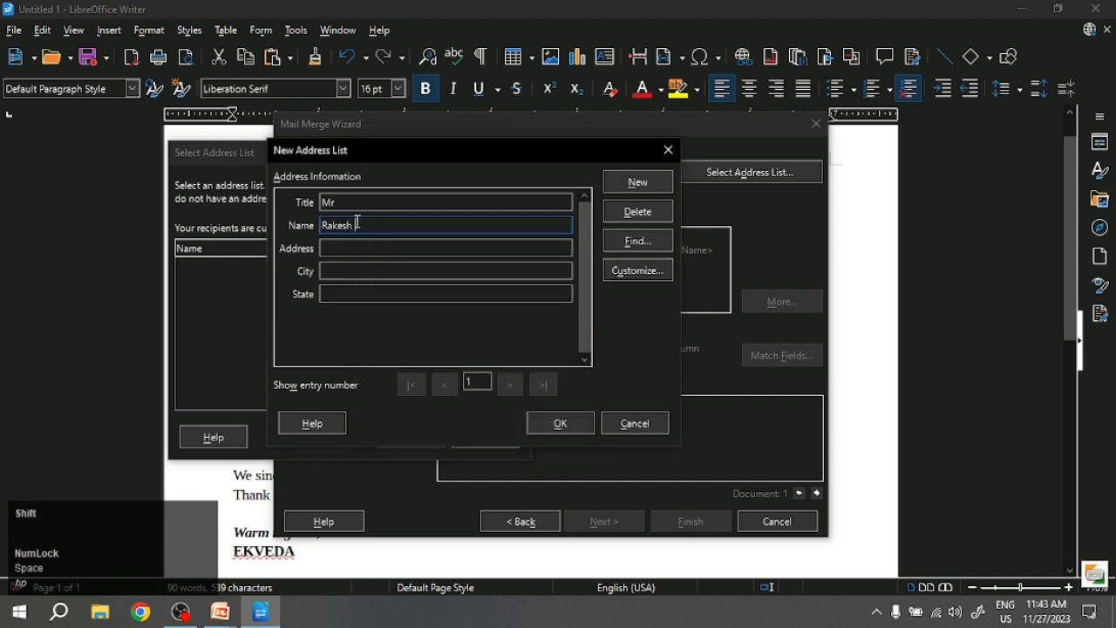
pyautogui.write('Sharma')
pyautogui.press('Tab')
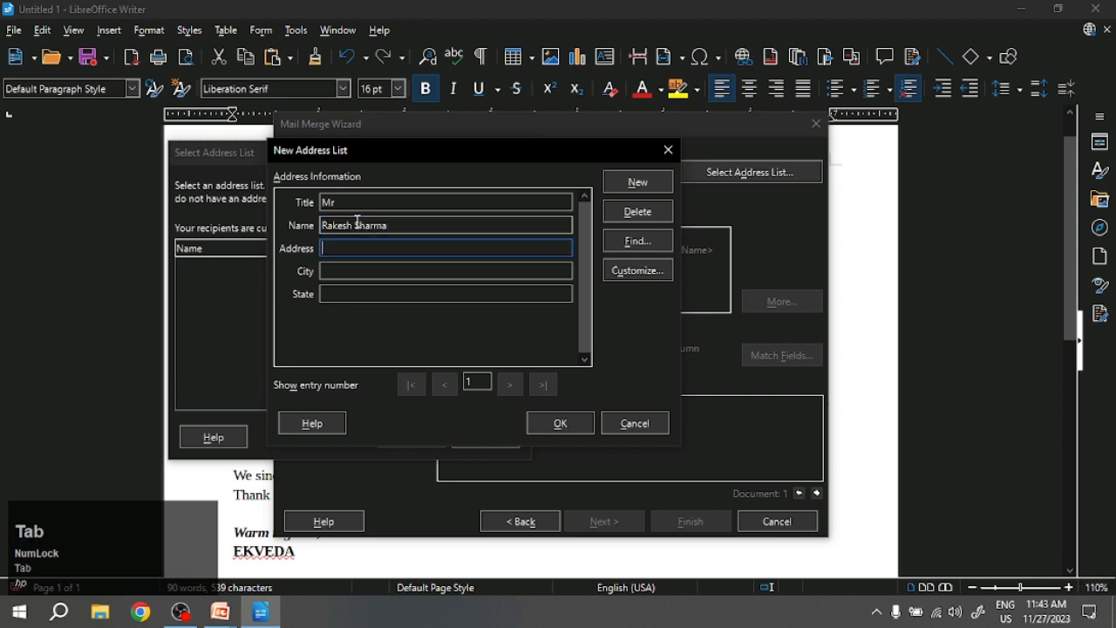
pyautogui.write('Statiaon ')
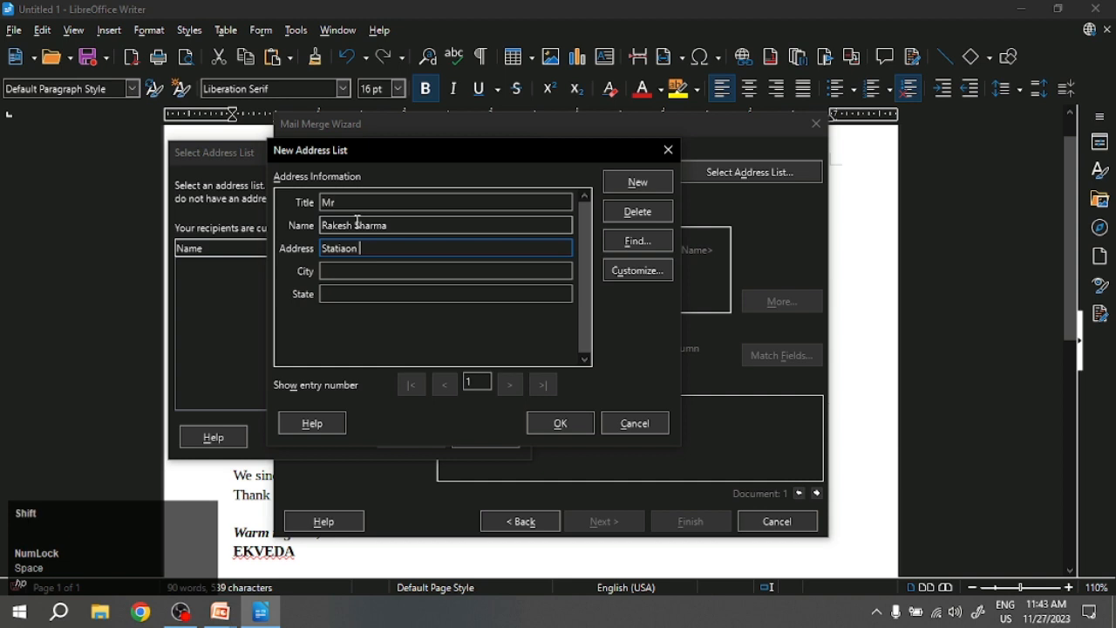
pyautogui.write('Road')
pyautogui.press('Tab')
pyautogui.write('Makum')
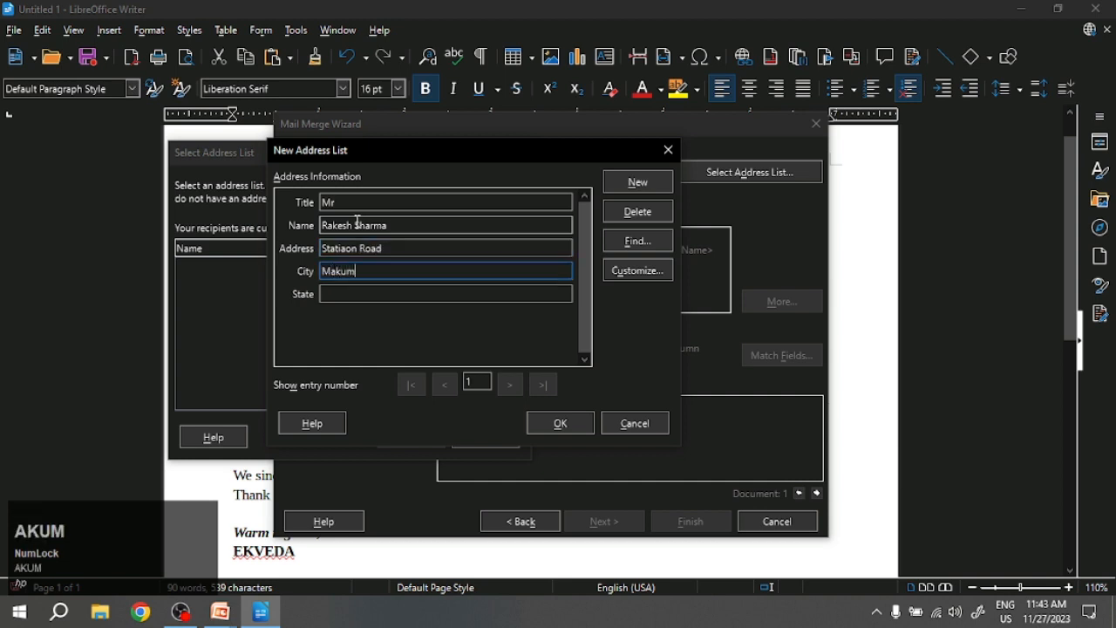
pyautogui.press('Tab')
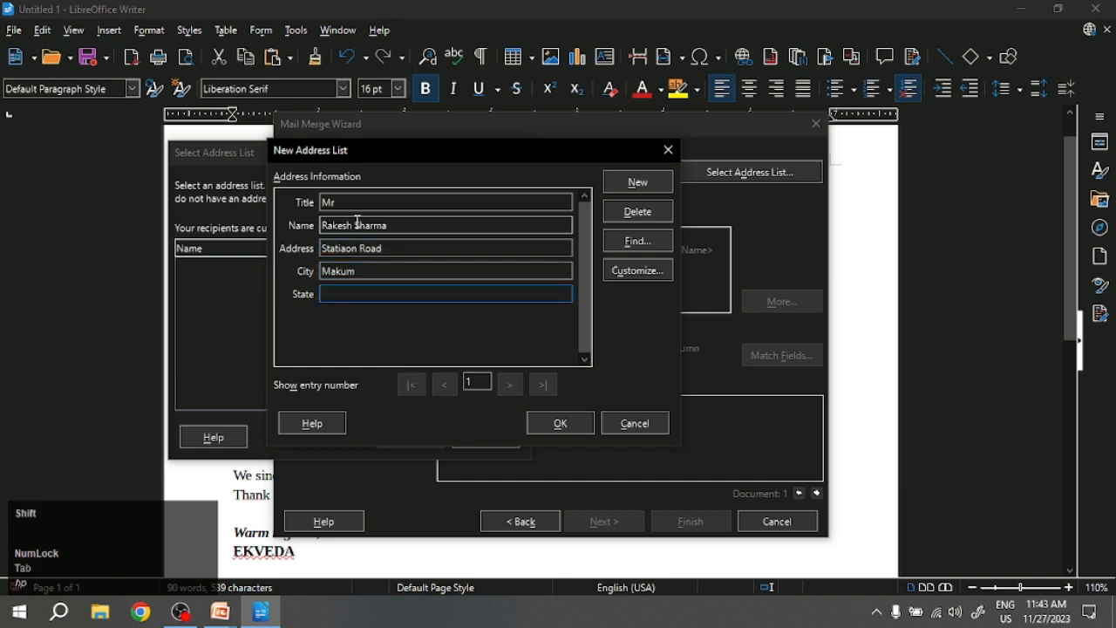
pyautogui.write('Assam')
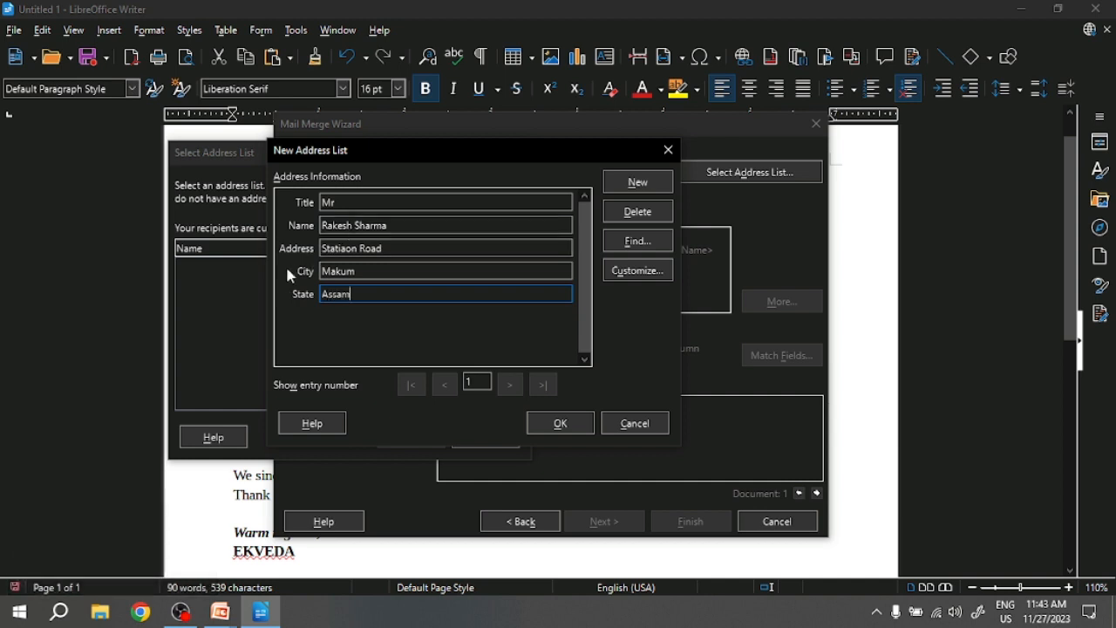
pyautogui.click(344, 334)
# Add a second blank entry and check the first entry before returning to the second
pyautogui.click(639, 183)
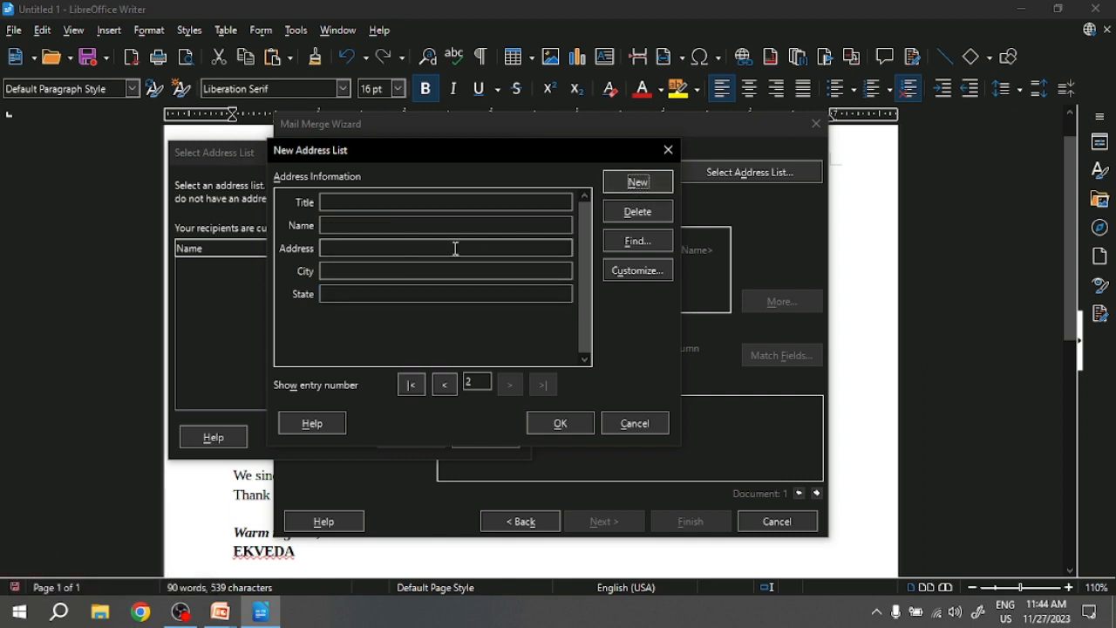
pyautogui.click(452, 389)
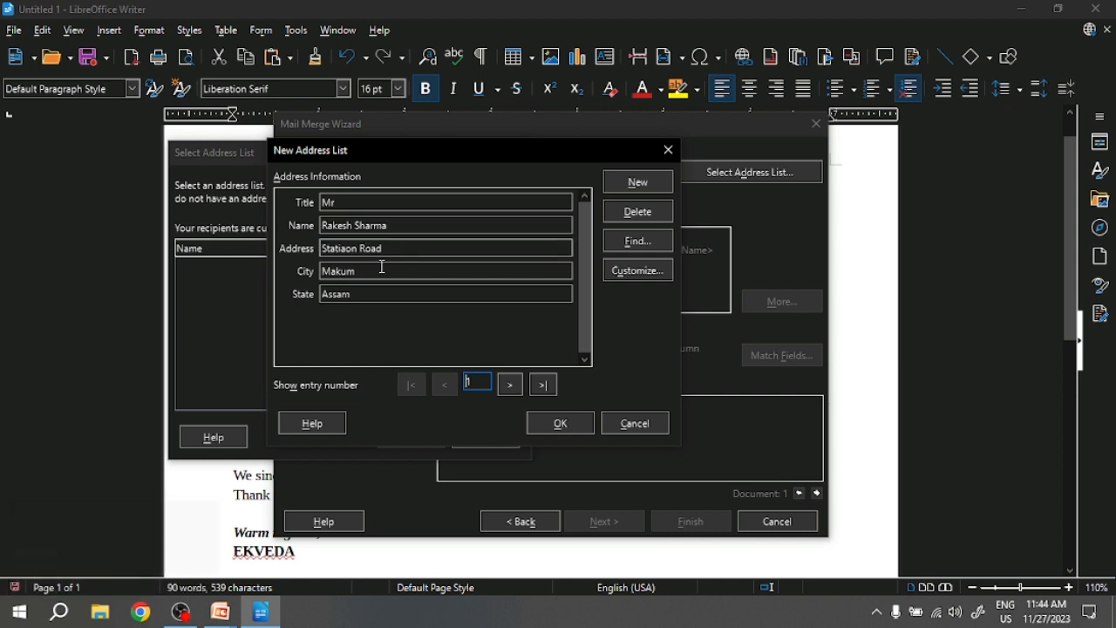
pyautogui.click(508, 381)
# Fill in the second entry with the title Mr and the recipient's full name, address, city and state
pyautogui.click(389, 205)
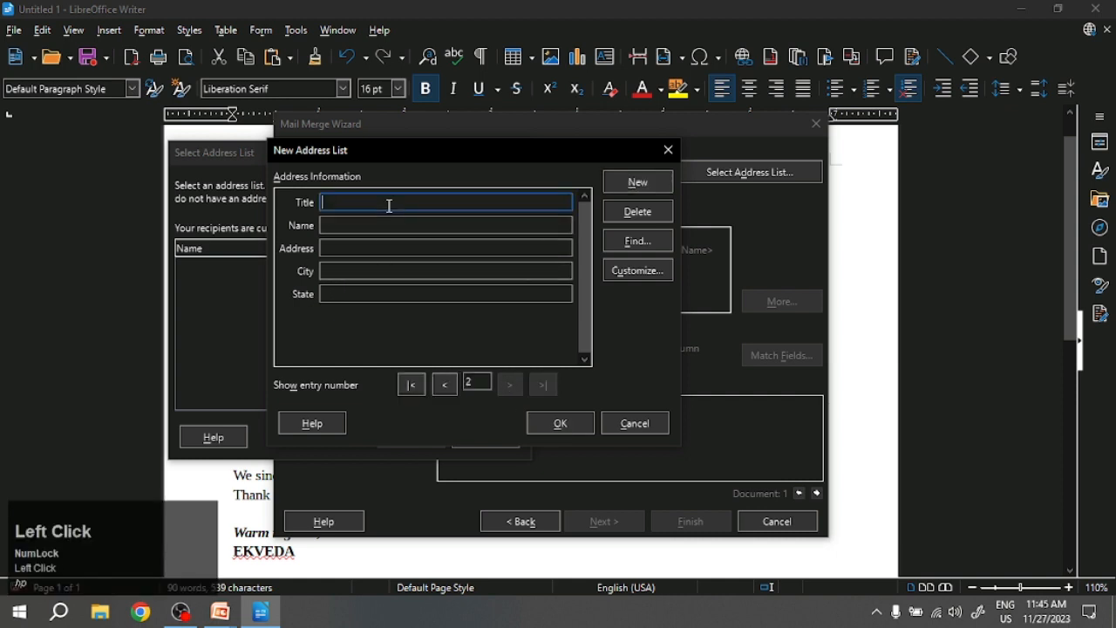
pyautogui.write('Mr')
pyautogui.press('Tab')
pyautogui.write('P')
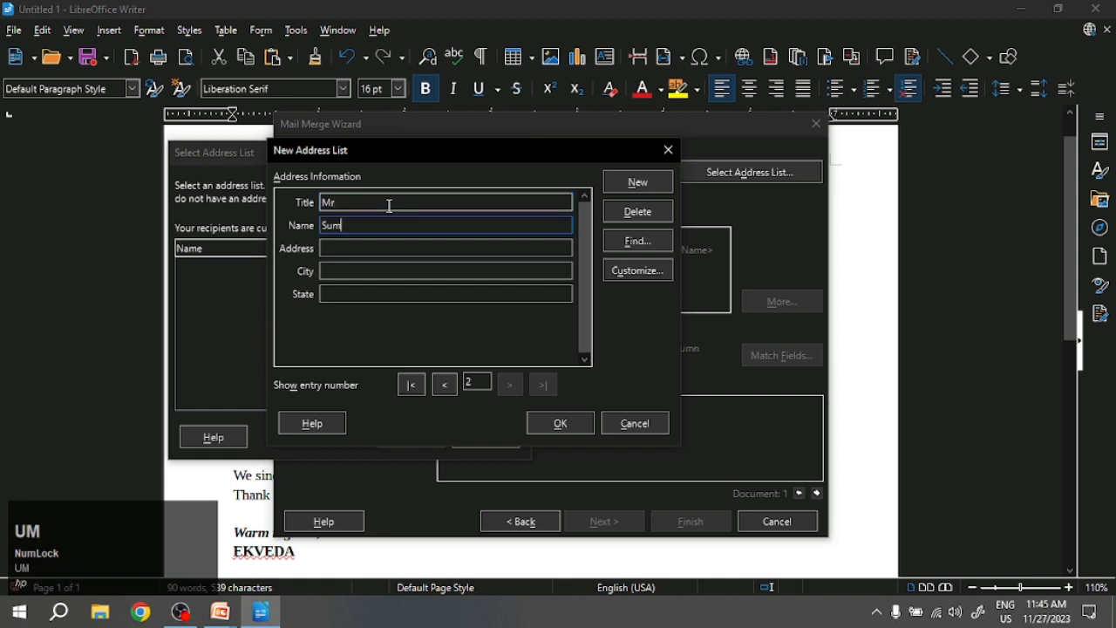
pyautogui.write('ooja Das')
pyautogui.press('Tab')
pyautogui.write('New Colony')
pyautogui.press('Tab')
pyautogui.write('Lucknow')
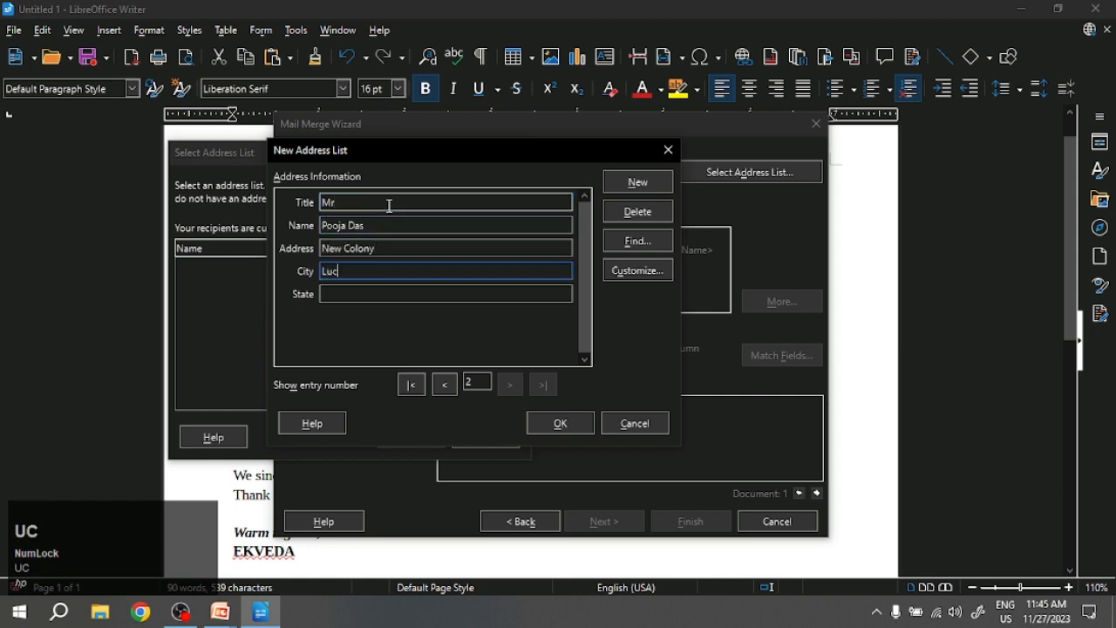
pyautogui.press('Tab')
pyautogui.write('Uttar Pradesh')
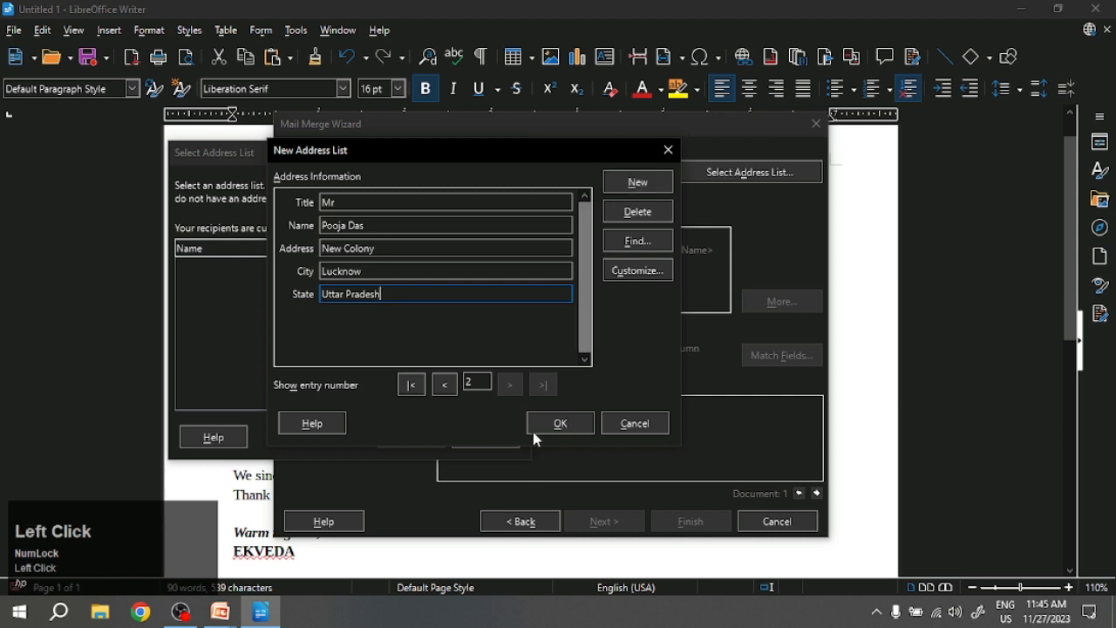
# Add a third entry with the title Mr and the recipient's full name, address, city and state
pyautogui.click(635, 182)
pyautogui.click(389, 201)
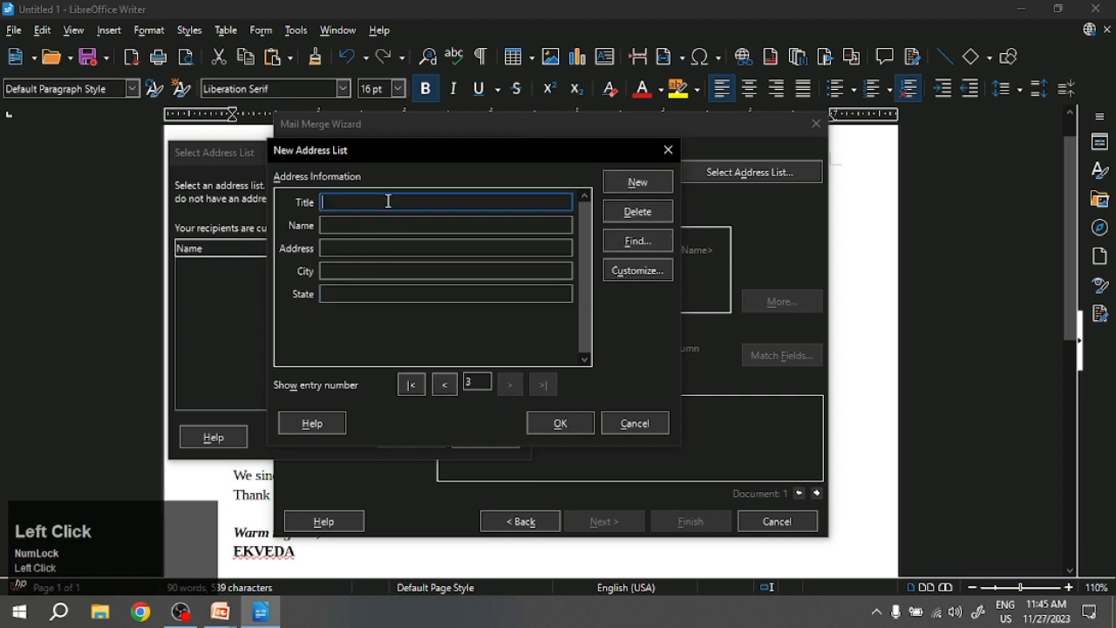
pyautogui.write('Mrs')
pyautogui.press('BackSpace')
pyautogui.click(386, 220)
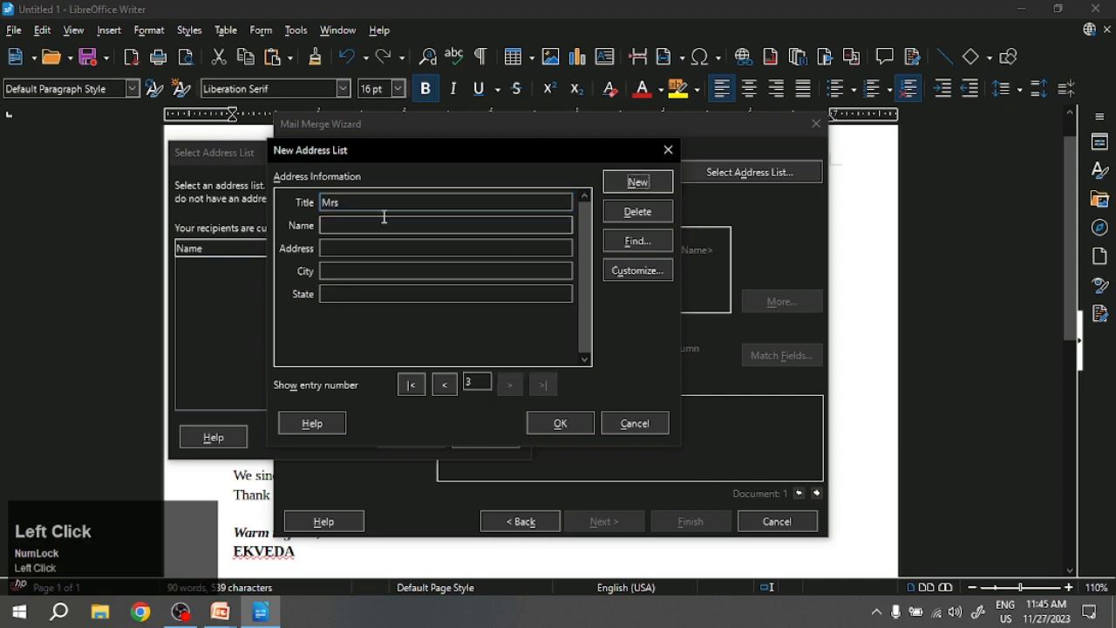
pyautogui.write('Rohan Gupta')
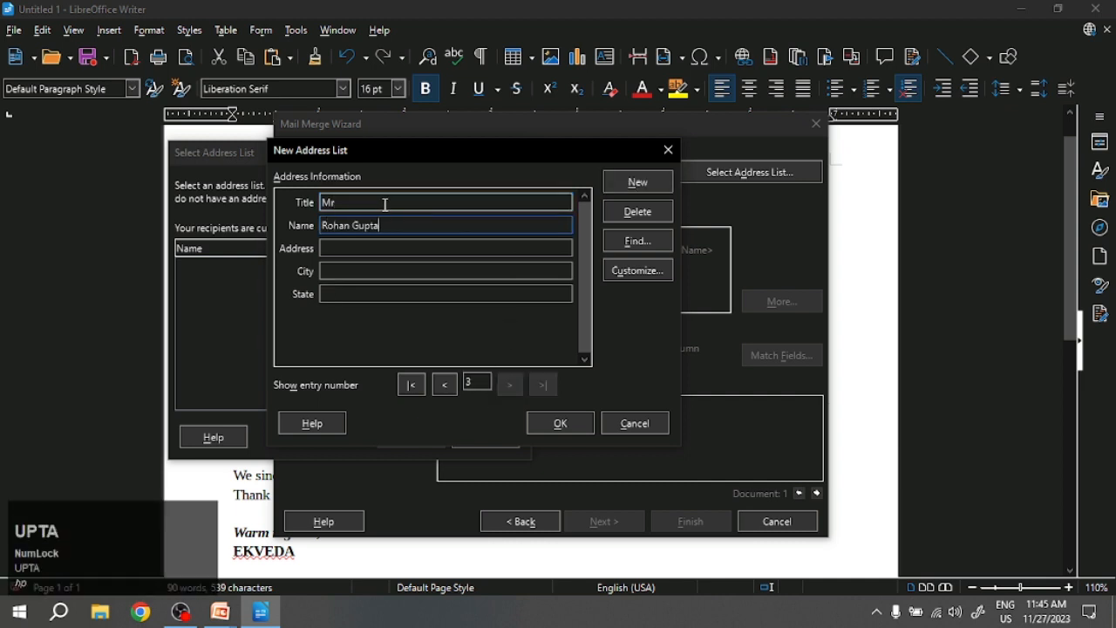
pyautogui.press('Tab')
pyautogui.write('Sripuria')
pyautogui.press('Tab')
pyautogui.write('Tinsukia')
pyautogui.press('Tab')
pyautogui.write('Assam')
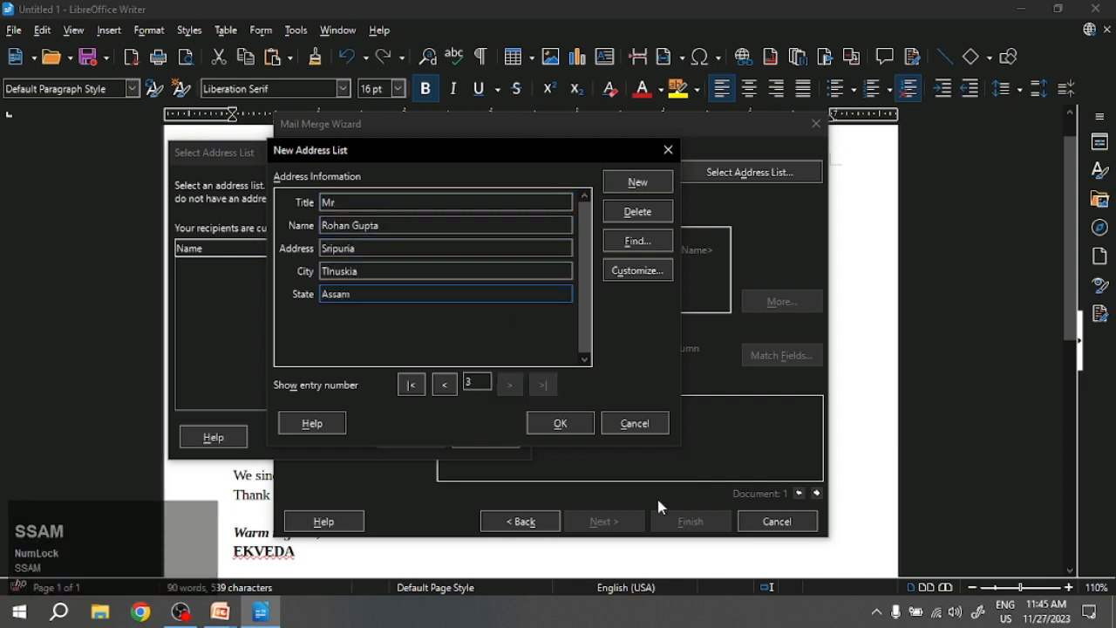
# Add a fourth entry with the title Mr and the recipient's full name, address, city and state
pyautogui.click(638, 182)
pyautogui.click(373, 202)
pyautogui.write('Mr')
pyautogui.press('Tab')
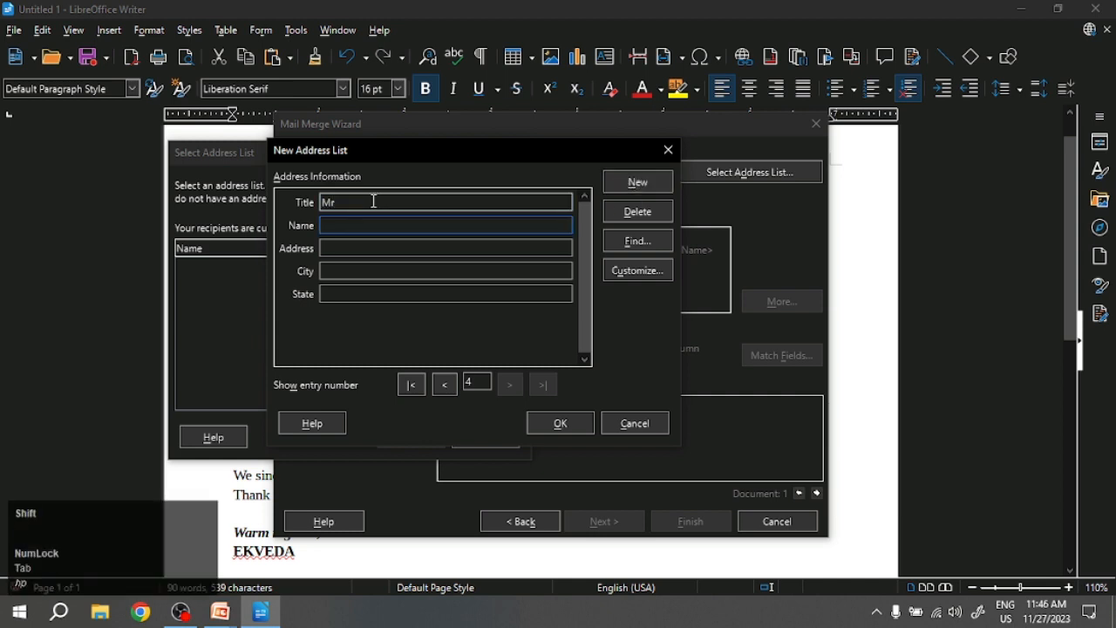
pyautogui.write('Rameswar swami')
pyautogui.press('Tab')
pyautogui.write('temple road')
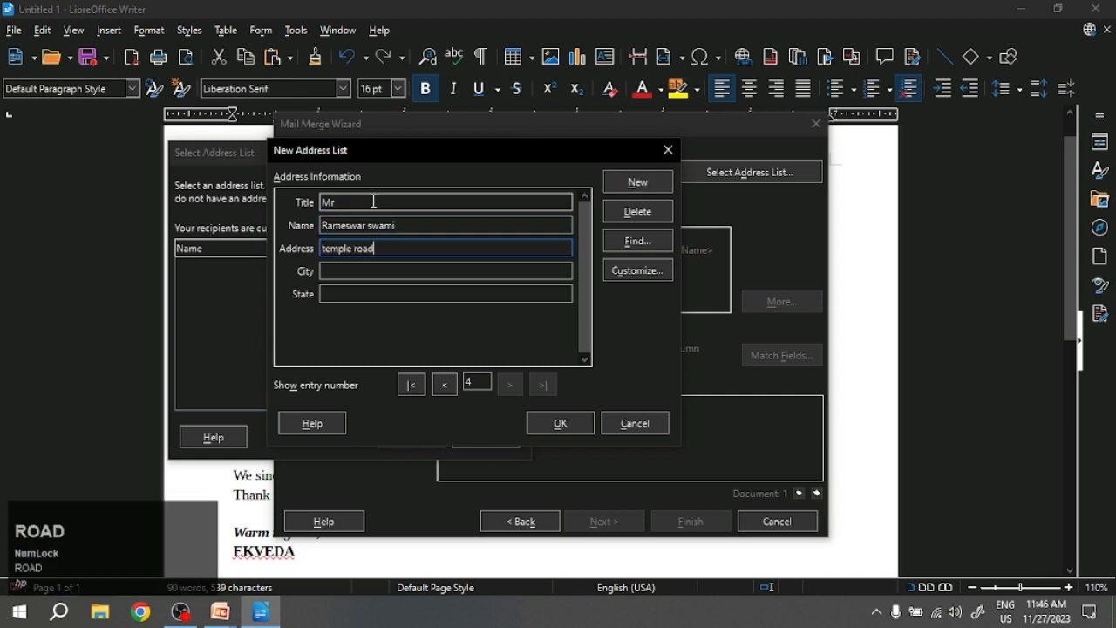
pyautogui.press('Tab')
pyautogui.write('madurai')
pyautogui.press('Tab')
pyautogui.write('Tamil Nadu')
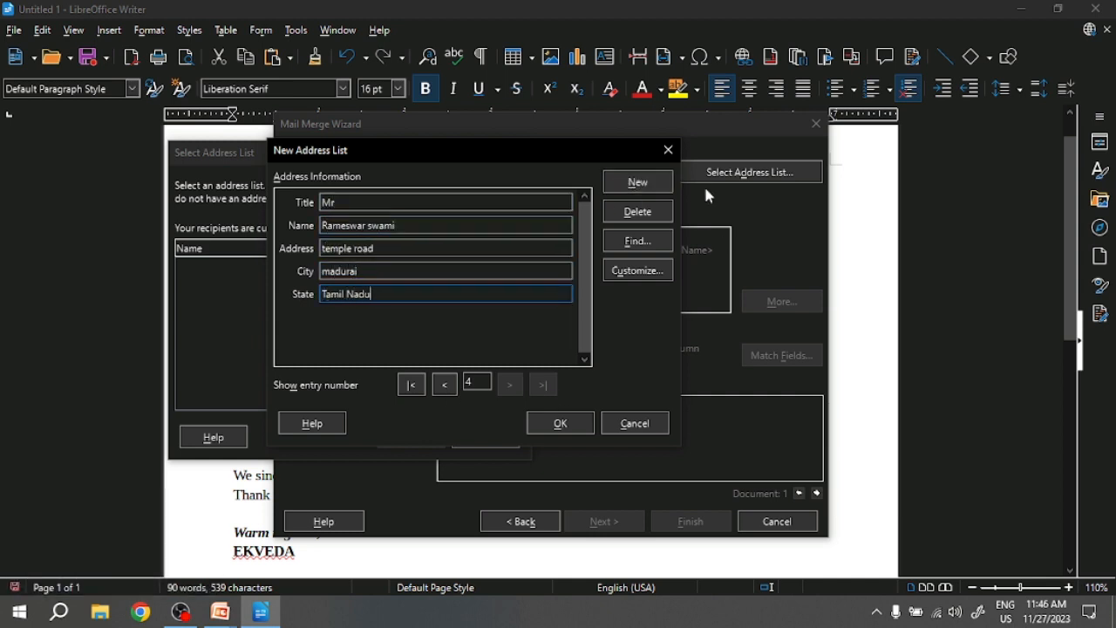
# Add a fifth entry with dummy values: title sdads, name adas, address dad, city adas and state dasdsa
pyautogui.click(637, 182)
pyautogui.write('sdads')
pyautogui.click(356, 225)
pyautogui.write('adas')
pyautogui.press('Tab')
pyautogui.write('dad')
pyautogui.press('Tab')
pyautogui.press('Tab')
pyautogui.write('dasdsa')
# Review the recipient entries one by one back to the first and forward again to the fifth
pyautogui.click(444, 385)
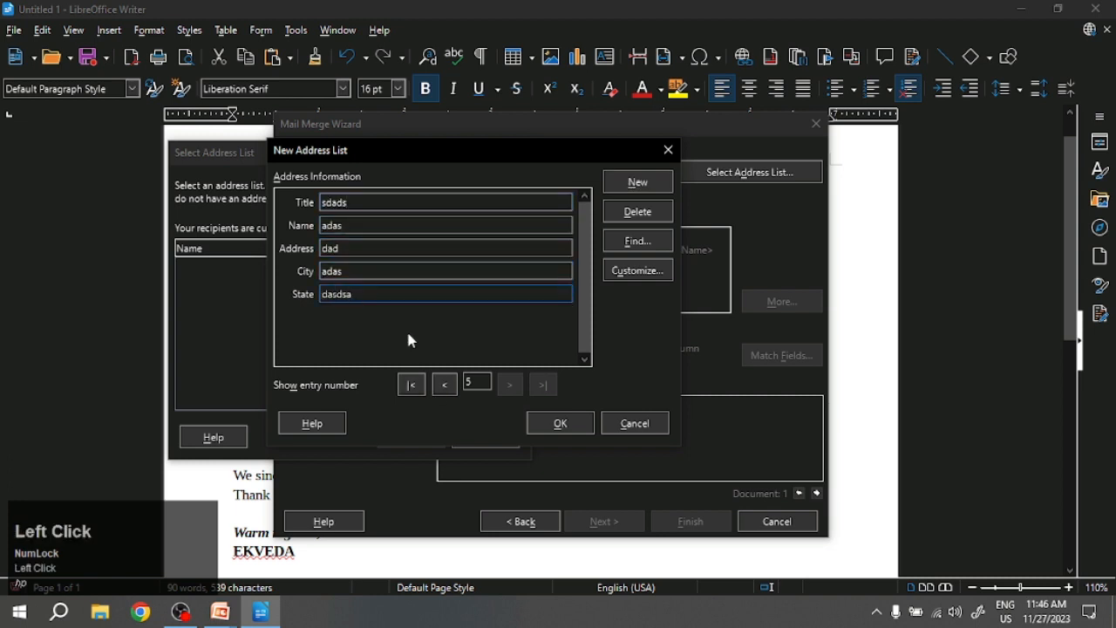
pyautogui.click(445, 387)
pyautogui.click(444, 385)
pyautogui.click(444, 384)
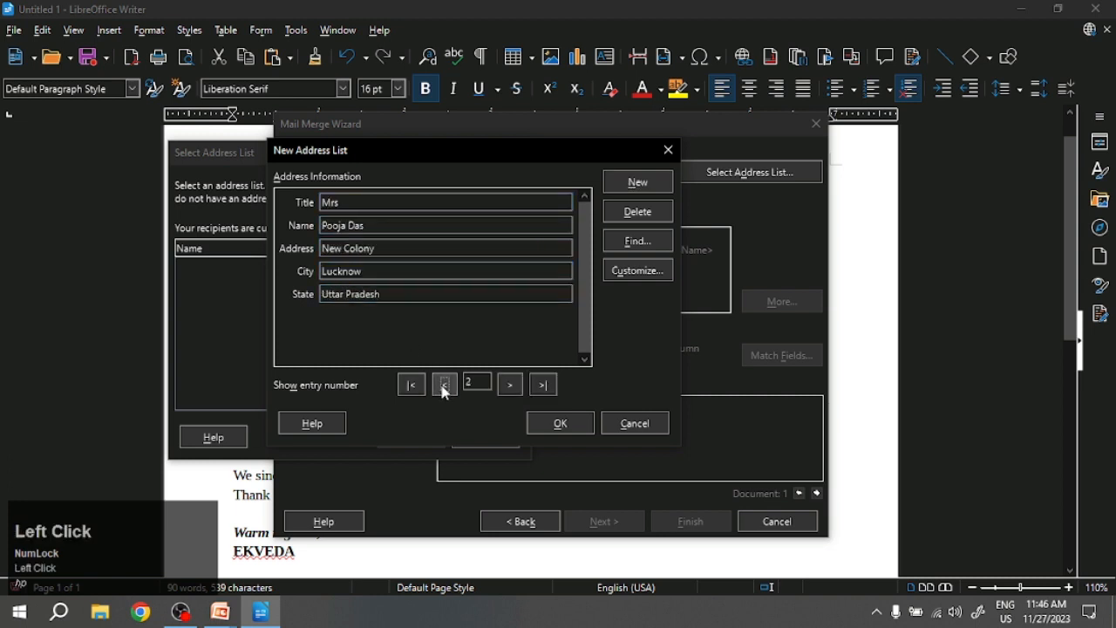
pyautogui.click(445, 384)
pyautogui.click(510, 384)
pyautogui.click(510, 384)
pyautogui.click(510, 384)
pyautogui.click(510, 384)
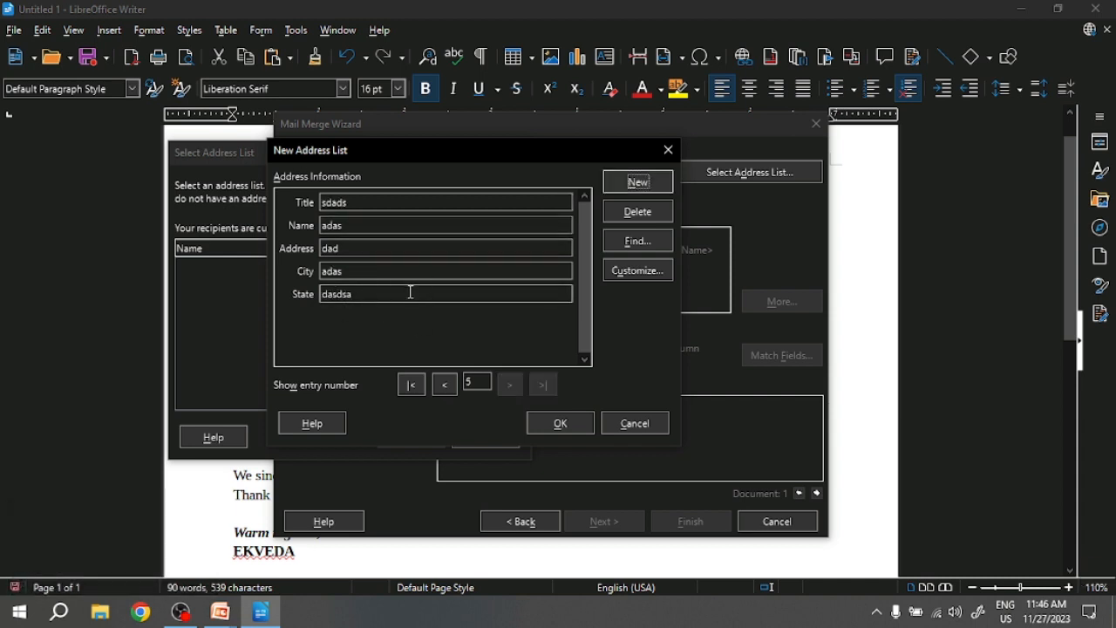
# Delete the fifth entry with the dummy values from the address list
pyautogui.press('ctrl')
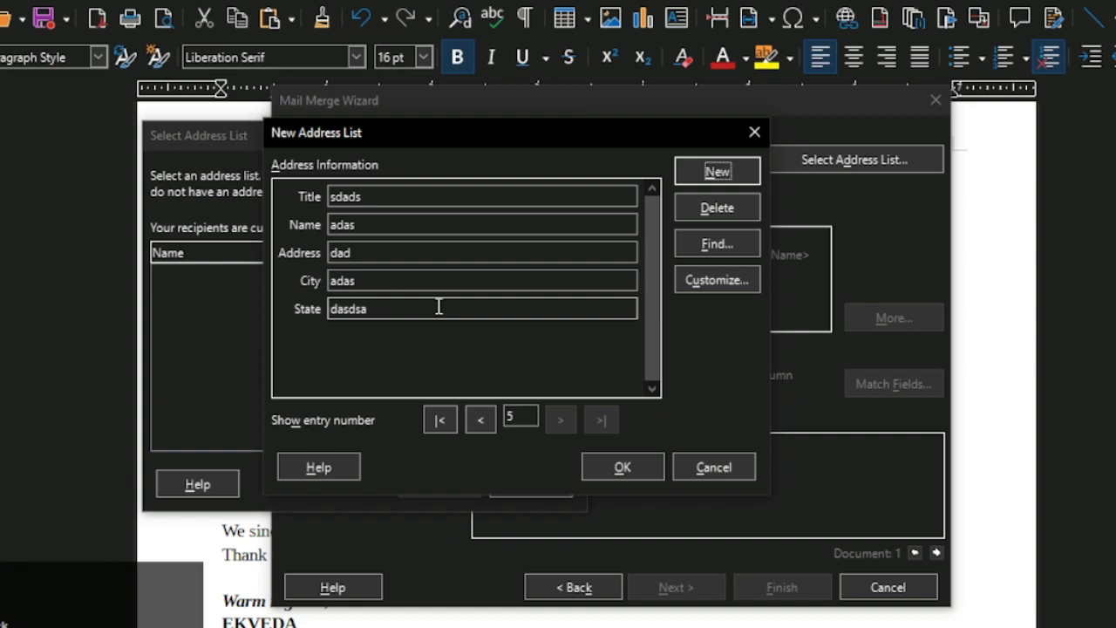
pyautogui.click(466, 197)
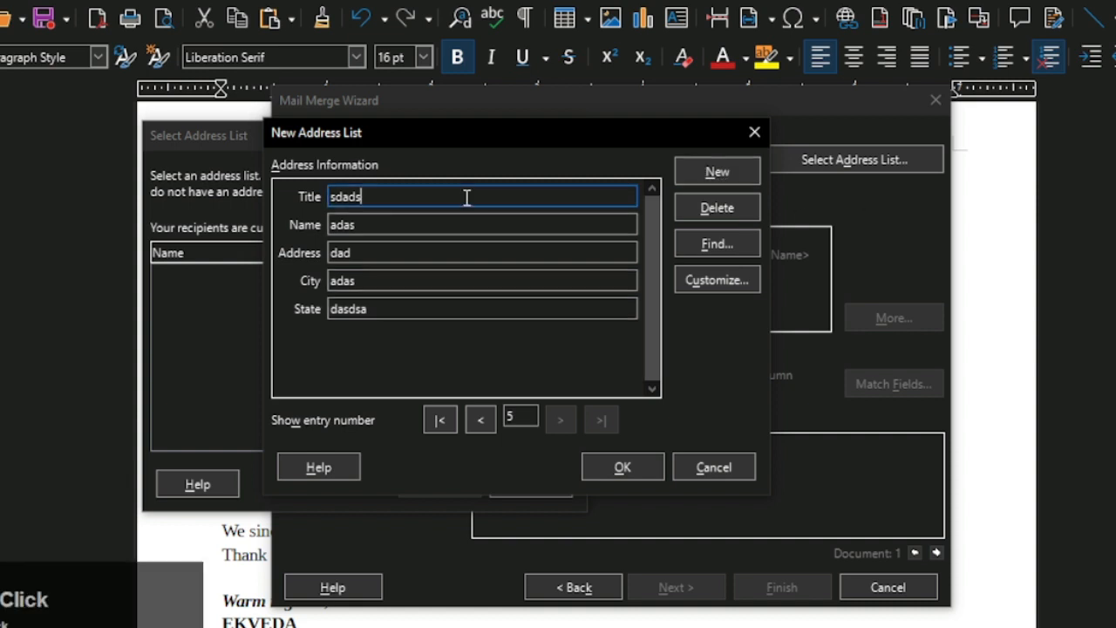
pyautogui.click(711, 211)
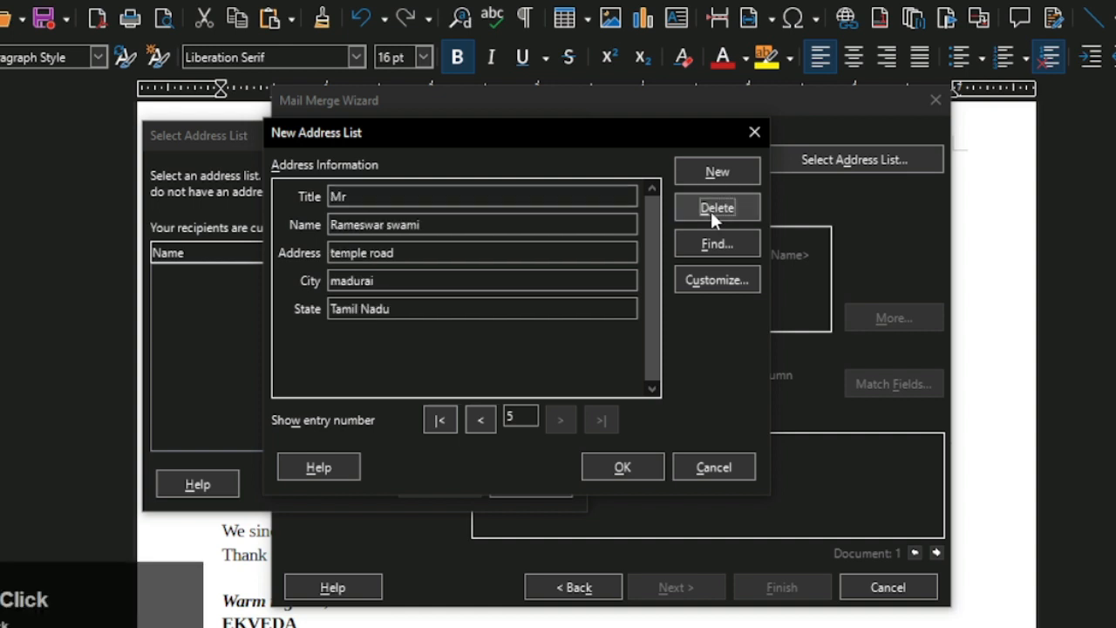
pyautogui.click(484, 420)
pyautogui.click(562, 419)
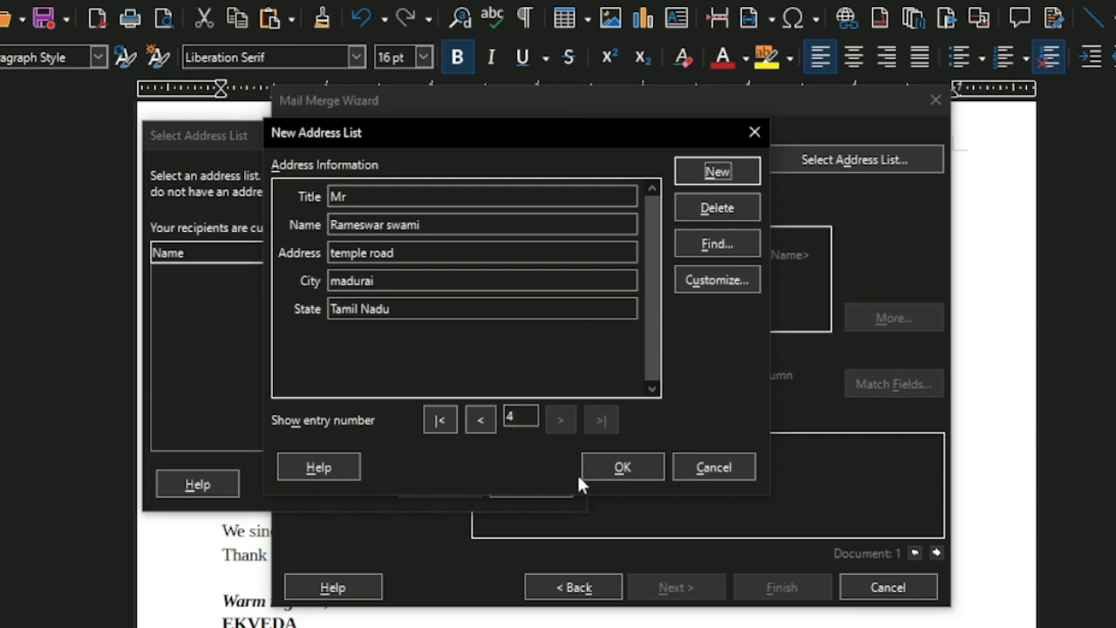
# Confirm the address list and save it as list_libra in the invite list folder under Documents
pyautogui.click(619, 469)
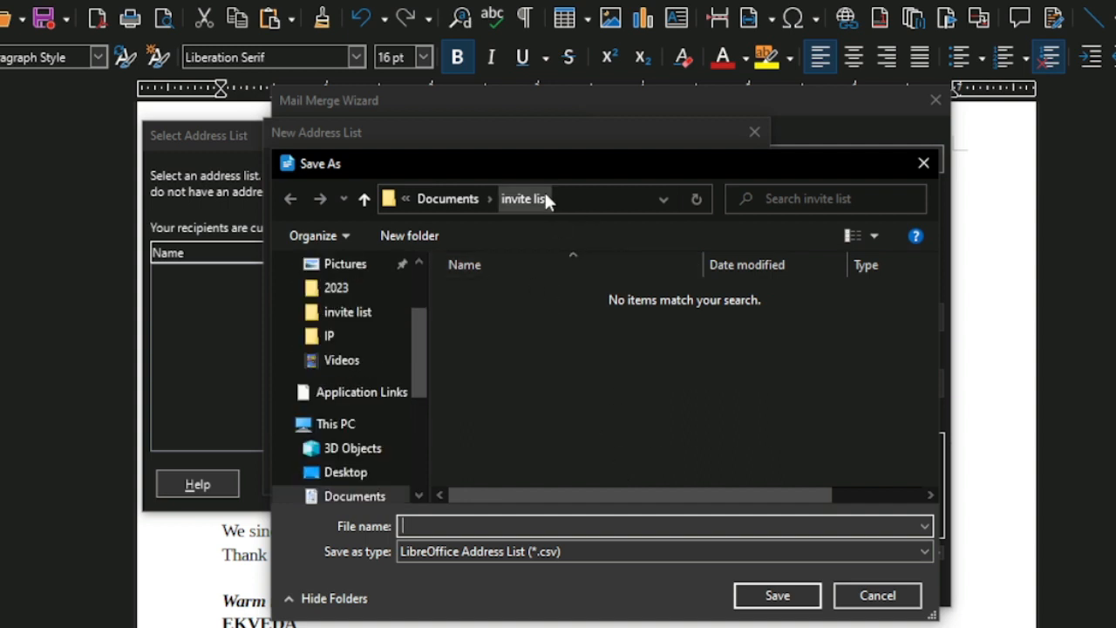
pyautogui.click(445, 197)
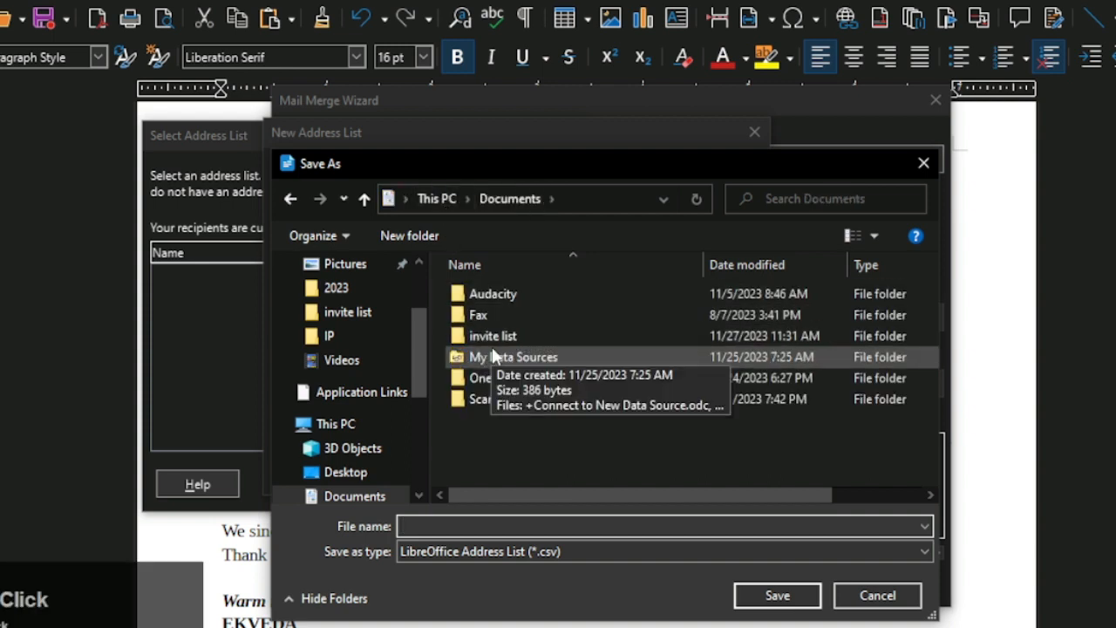
pyautogui.doubleClick(500, 335)
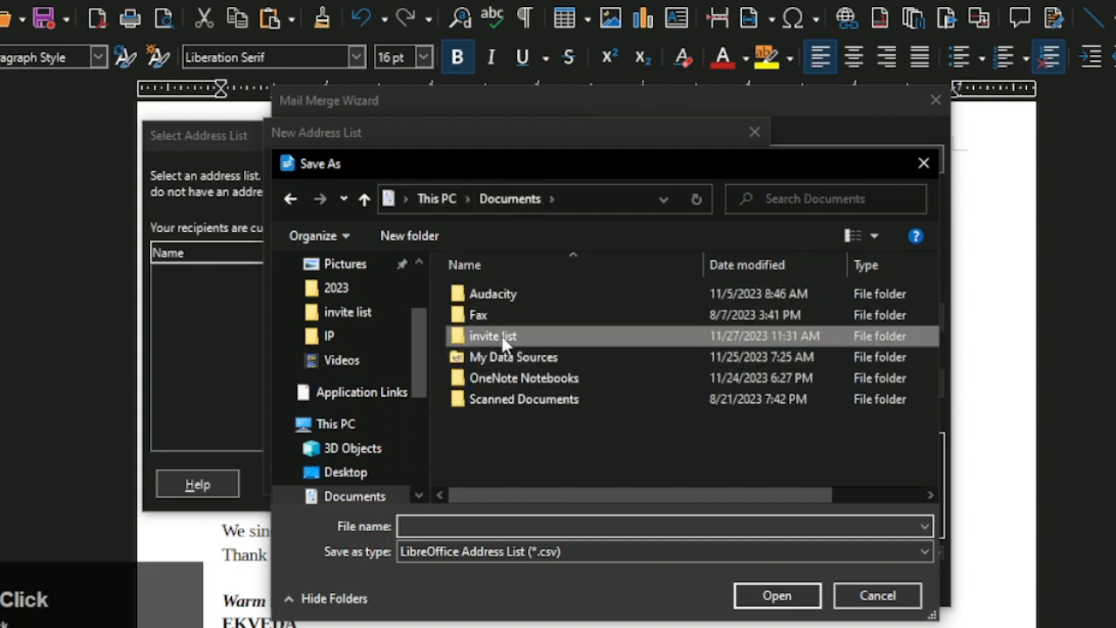
pyautogui.click(462, 525)
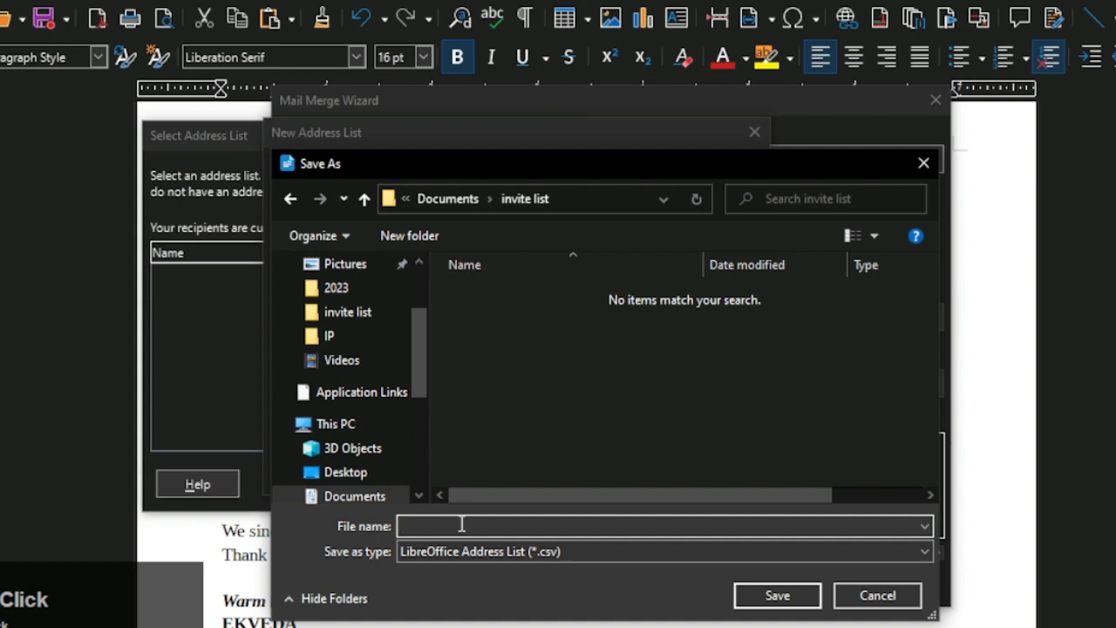
pyautogui.write('list')
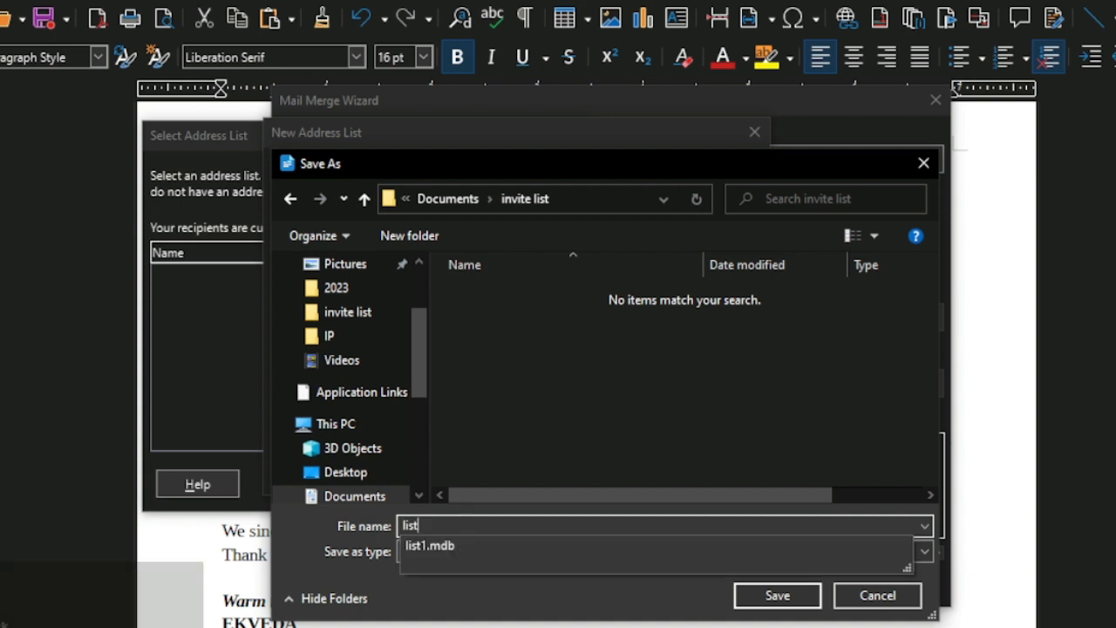
pyautogui.write('_libra')
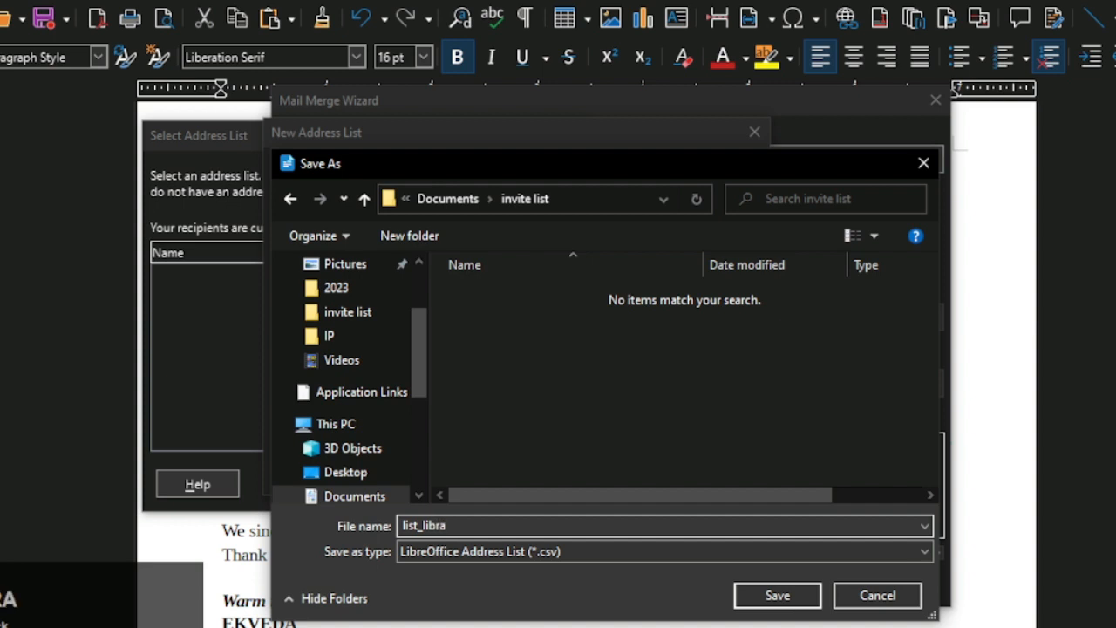
pyautogui.click(778, 595)
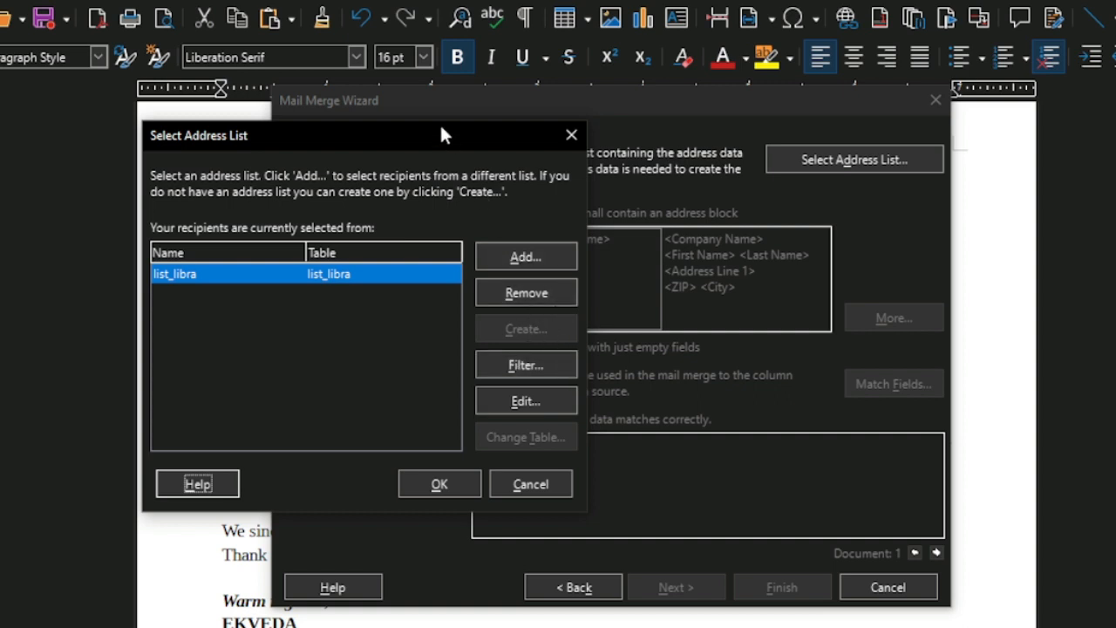
# Open the list_libra address list for editing and review its recipient entries from first to last
pyautogui.moveTo(368, 139); pyautogui.dragTo(508, 106)
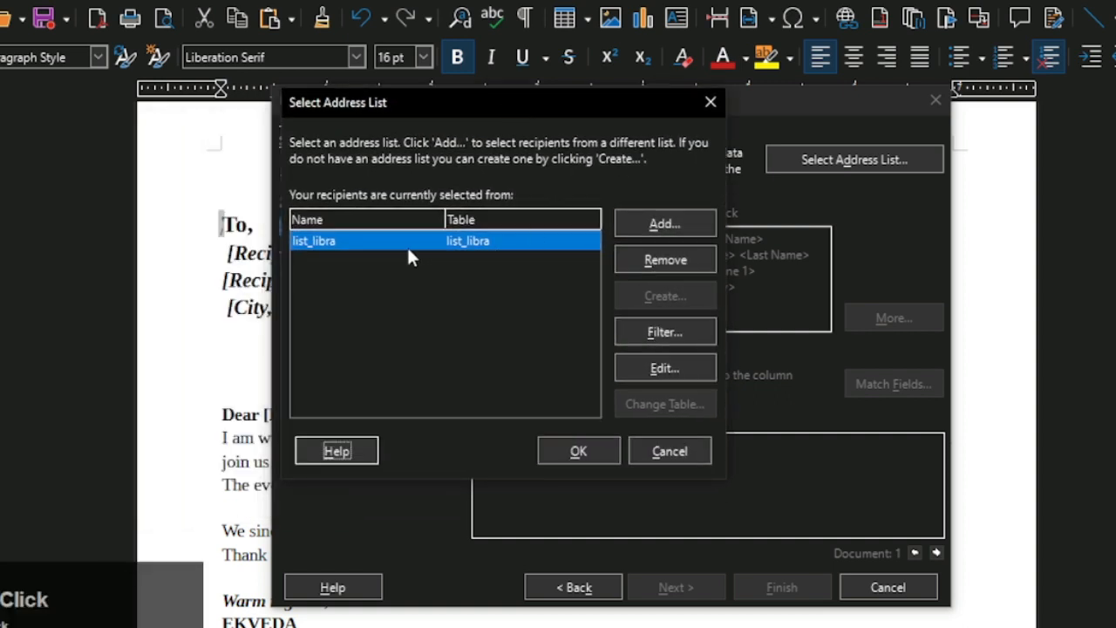
pyautogui.click(381, 241)
pyautogui.click(651, 368)
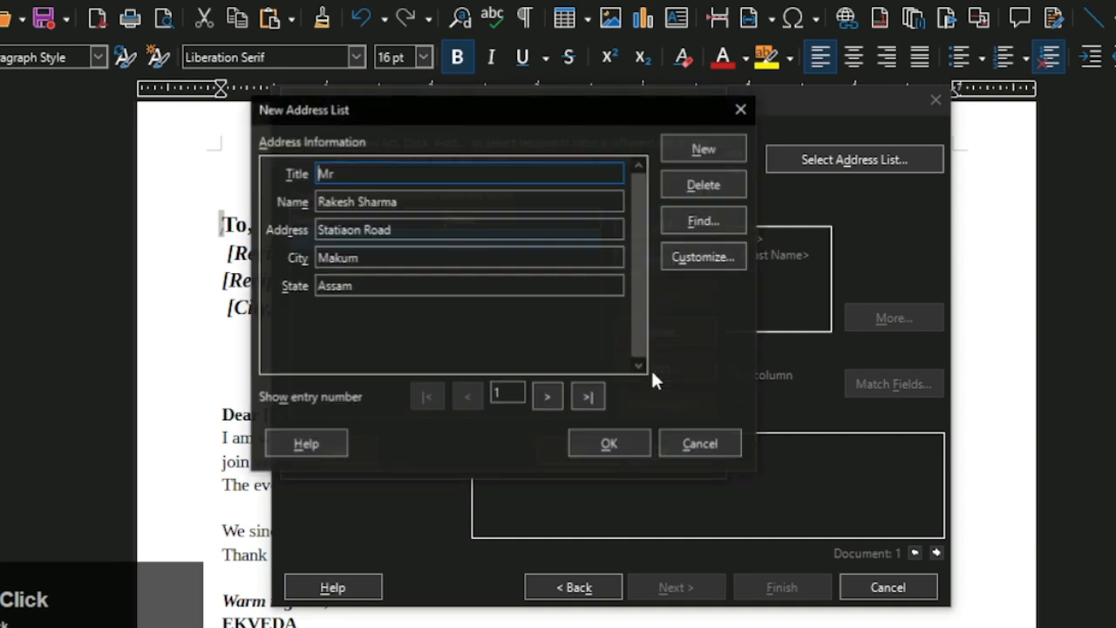
pyautogui.click(546, 397)
pyautogui.click(545, 397)
pyautogui.click(545, 397)
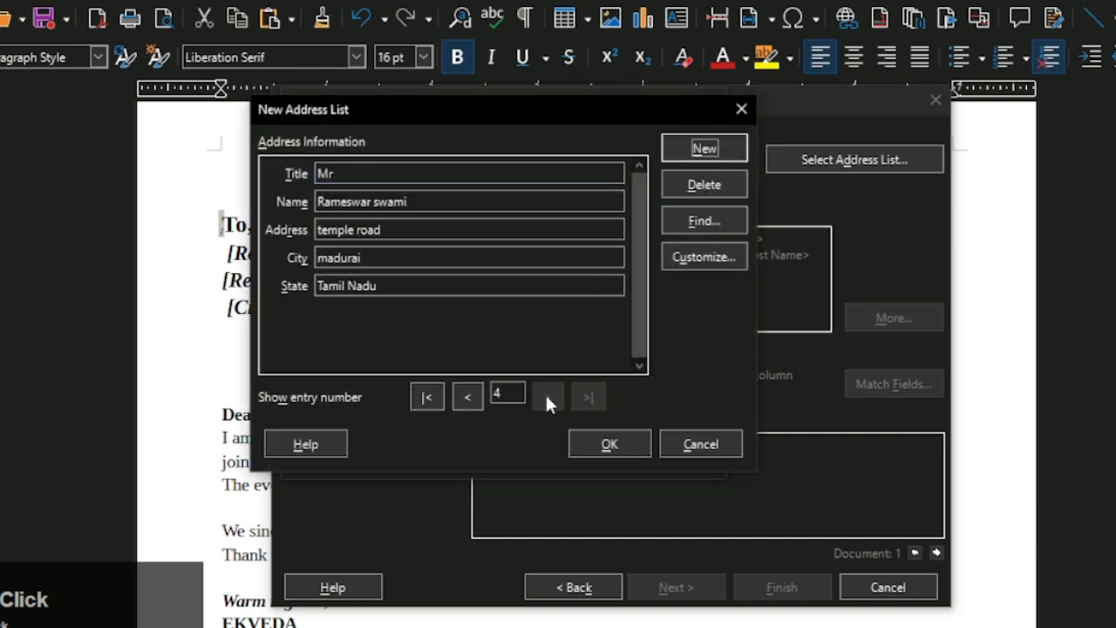
pyautogui.click(608, 444)
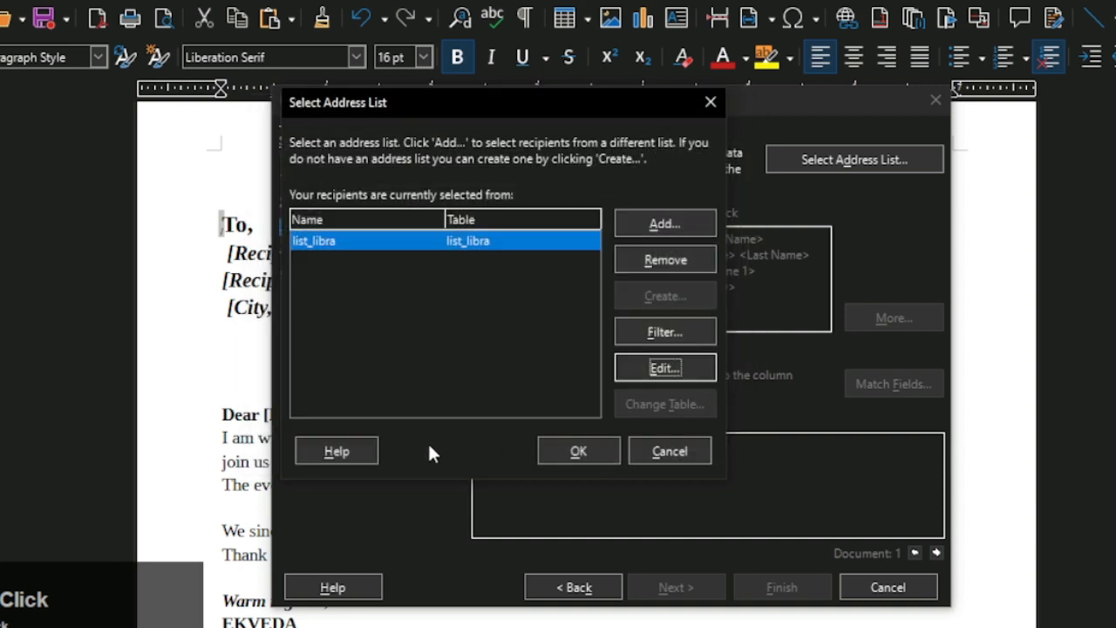
# Accept list_libra as the address list for the letter and finish the Mail Merge Wizard
pyautogui.click(565, 444)
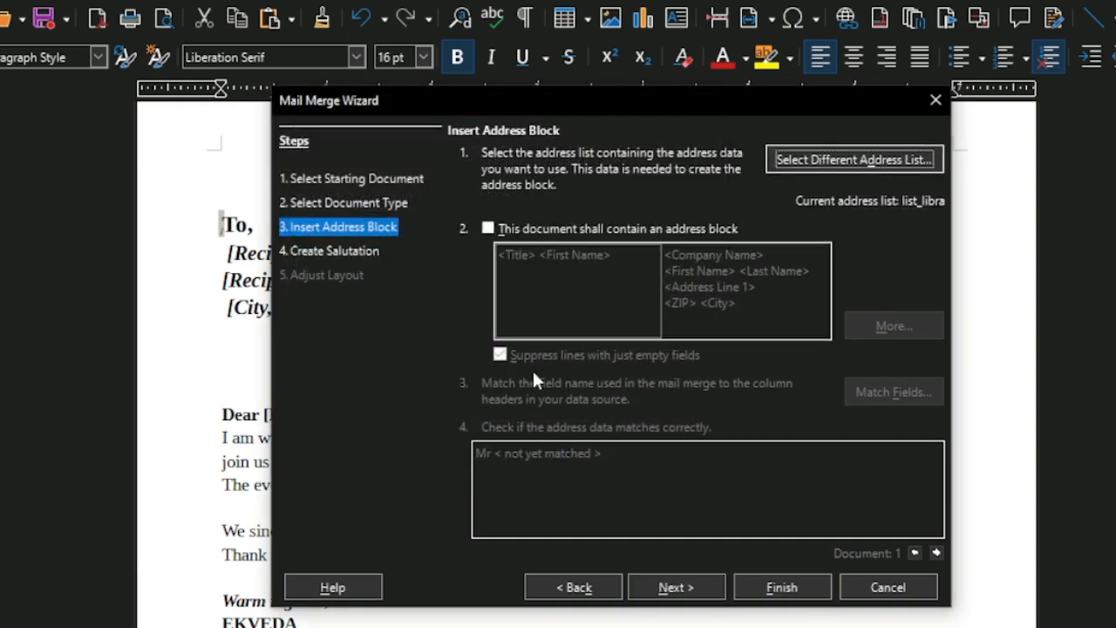
pyautogui.click(771, 589)
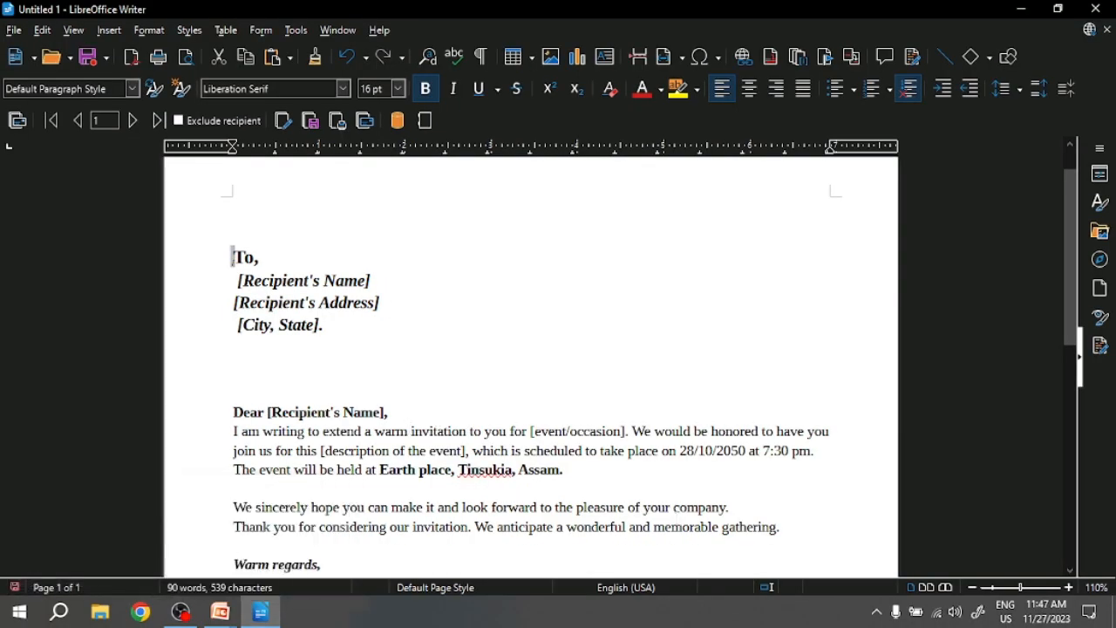
# Switch to File Explorer and open list_libra.csv from the invite list folder in LibreOffice Calc with the default import settings
pyautogui.click(102, 616)
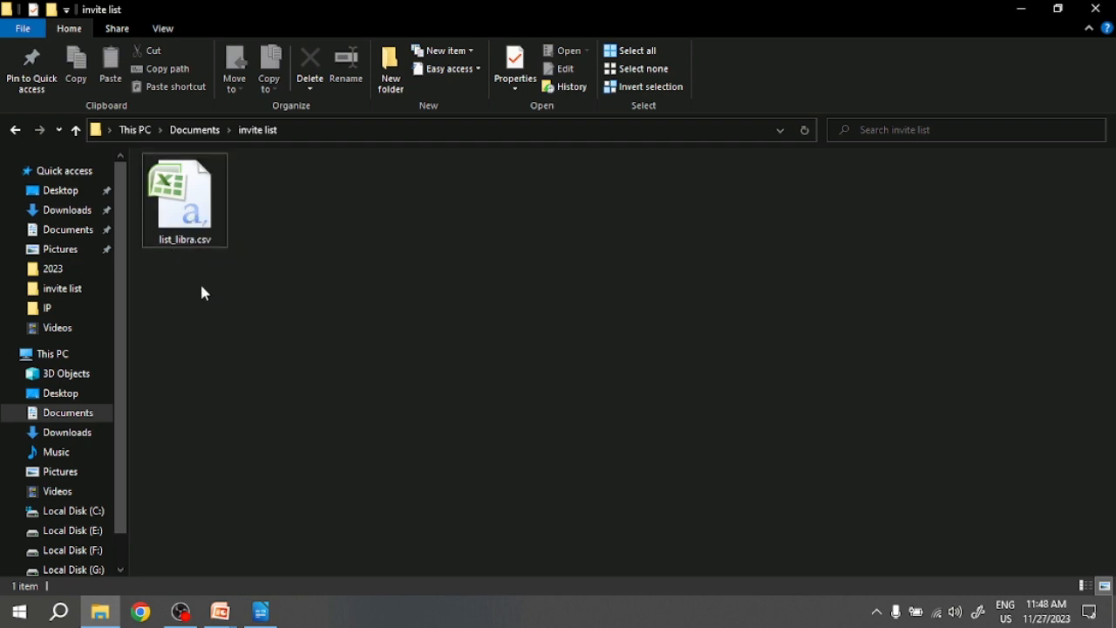
pyautogui.rightClick(186, 215)
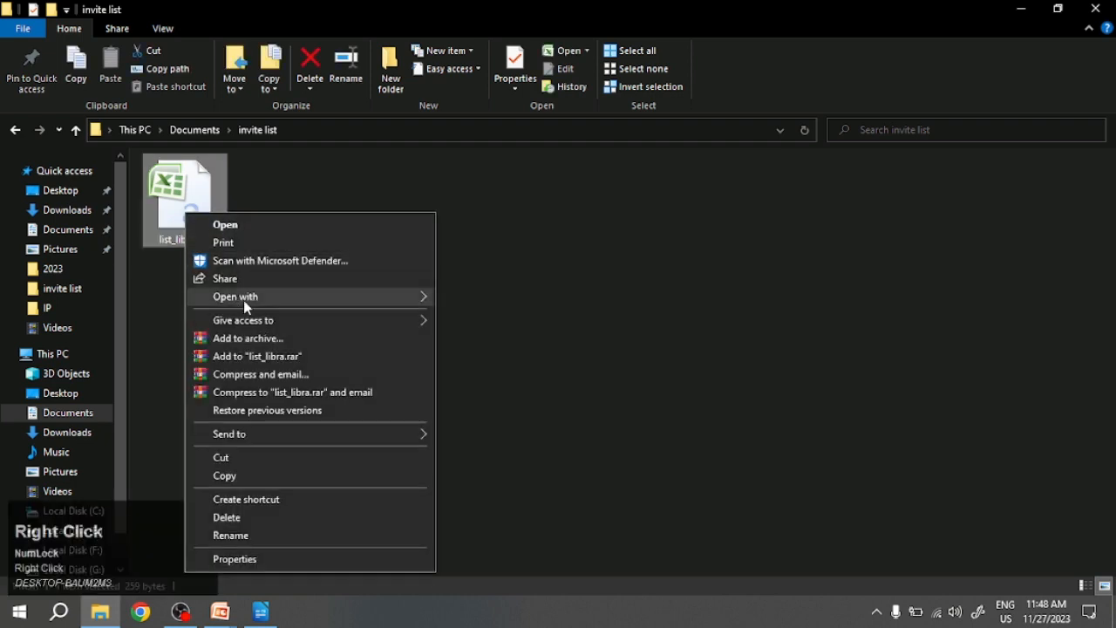
pyautogui.moveTo(209, 301)
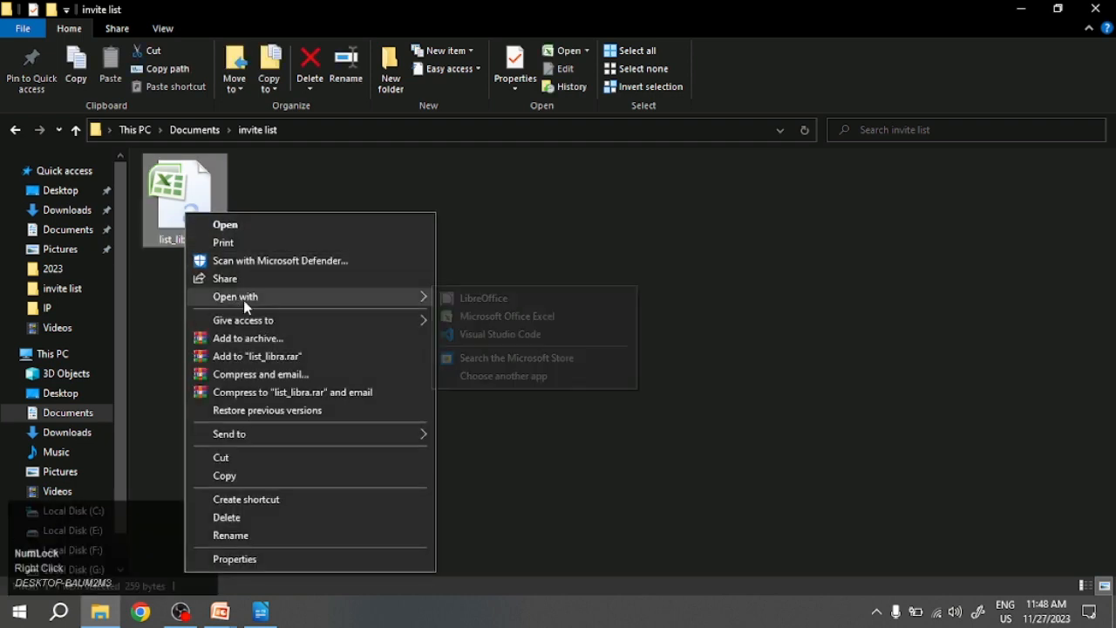
pyautogui.click(475, 376)
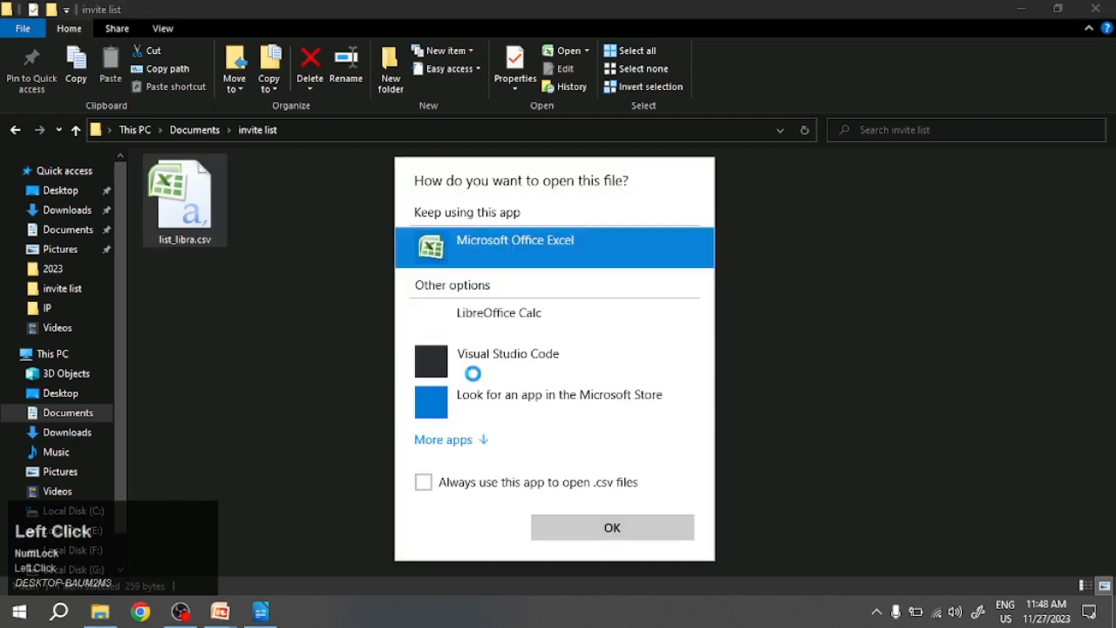
pyautogui.click(586, 317)
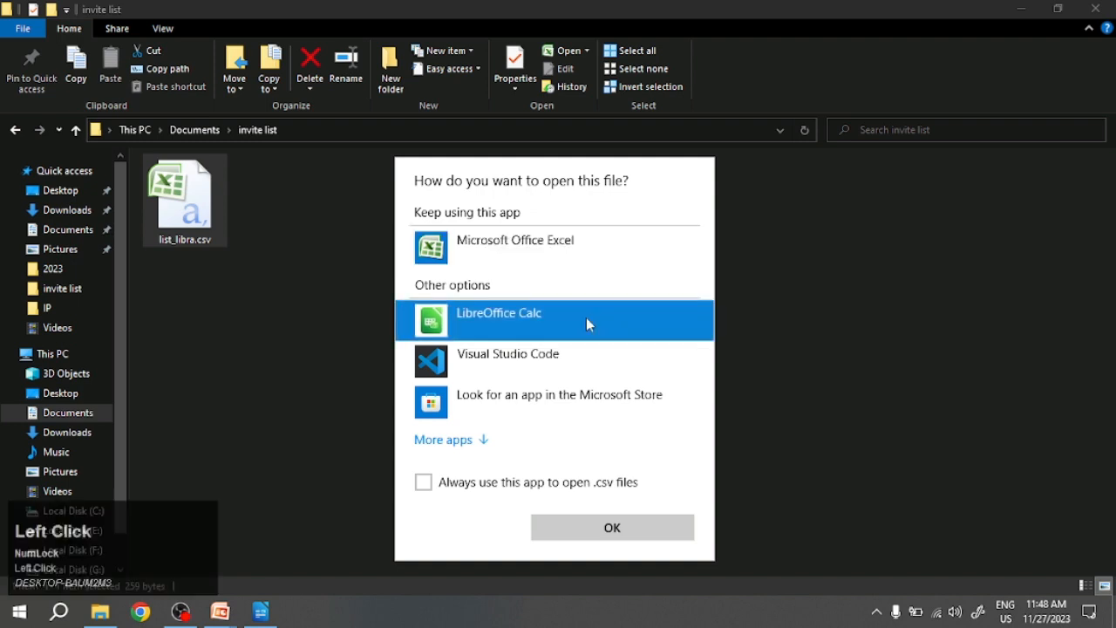
pyautogui.click(633, 534)
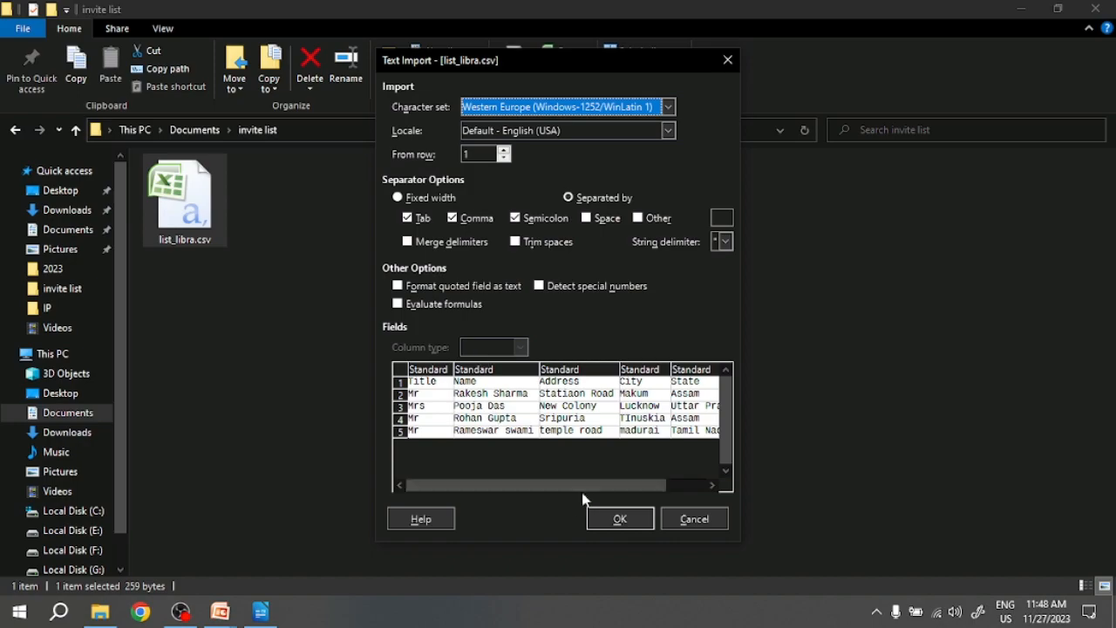
pyautogui.click(616, 518)
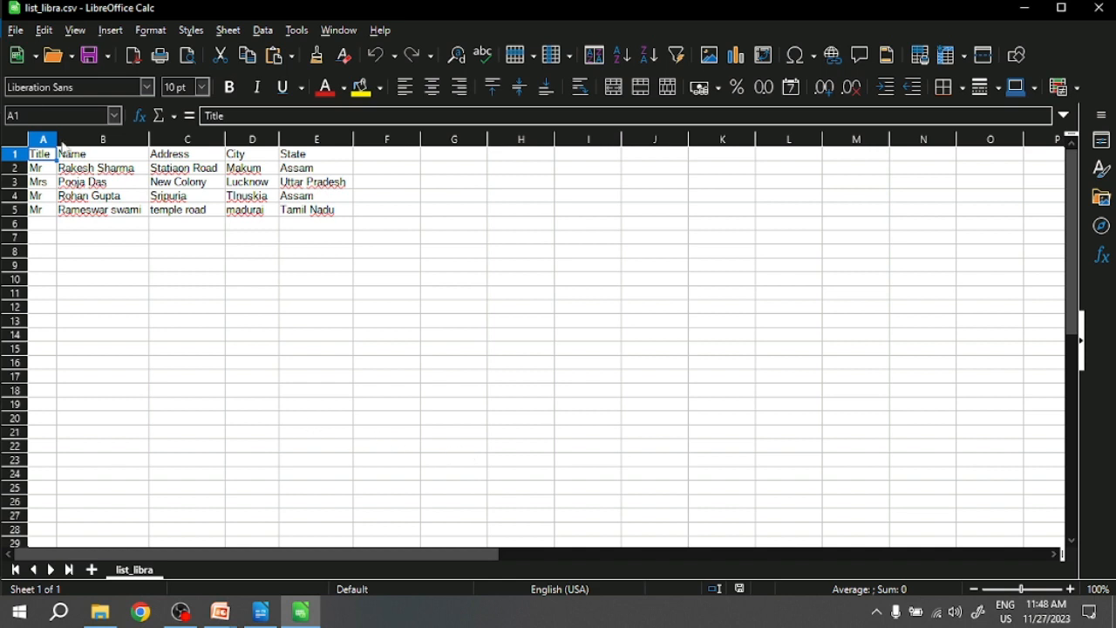
# Save the recipient spreadsheet as list_libra.ods in ODF Spreadsheet format, close it and select the new file in the folder
pyautogui.click(19, 32)
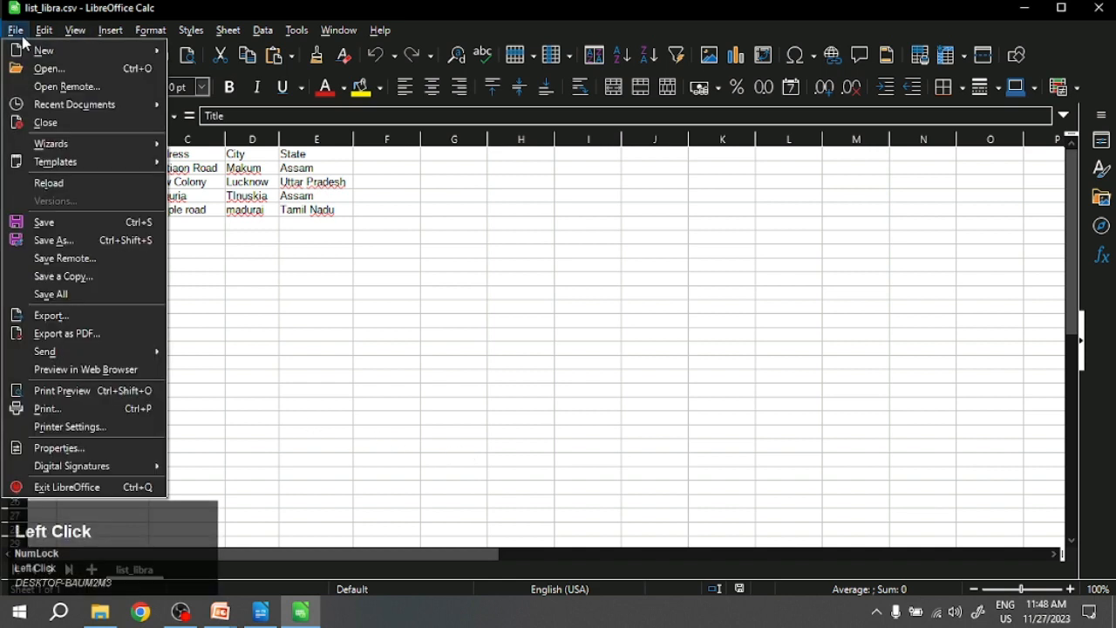
pyautogui.click(137, 244)
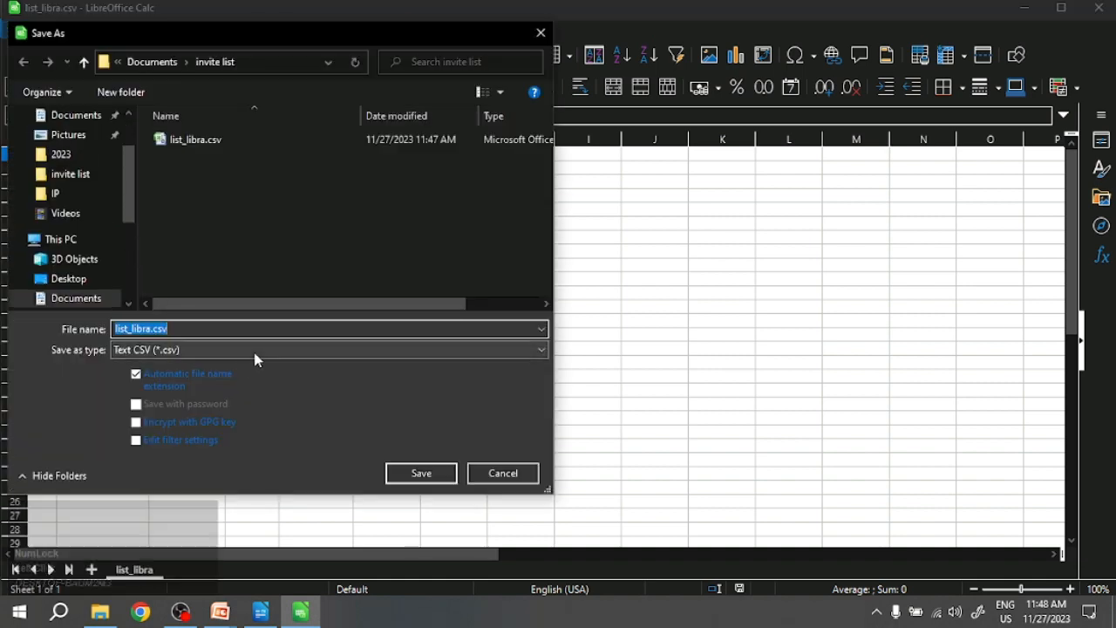
pyautogui.click(254, 351)
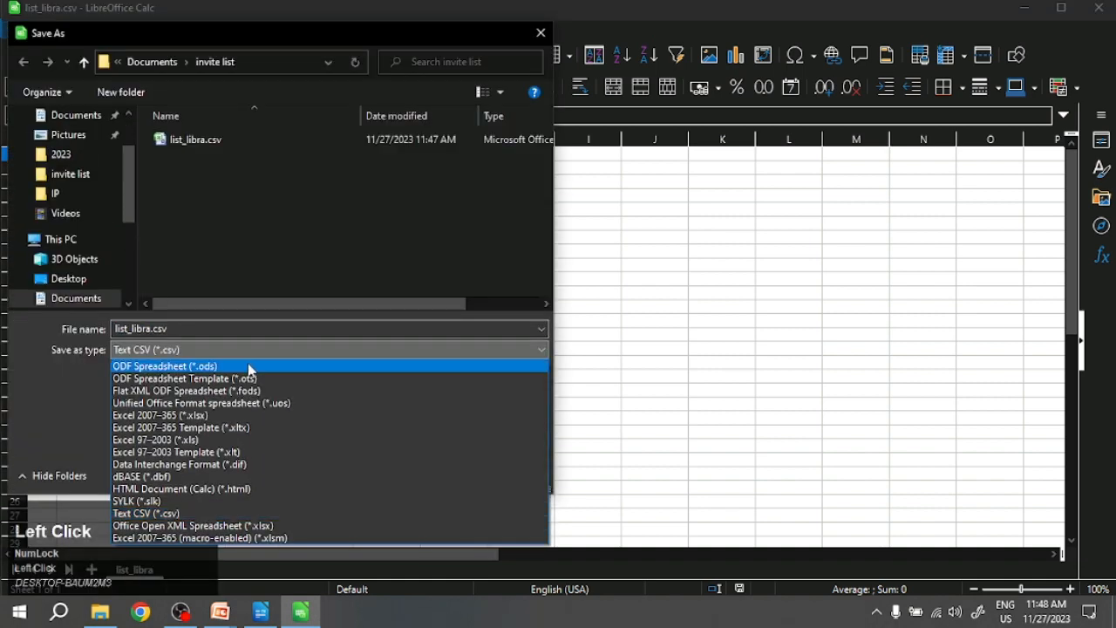
pyautogui.click(249, 367)
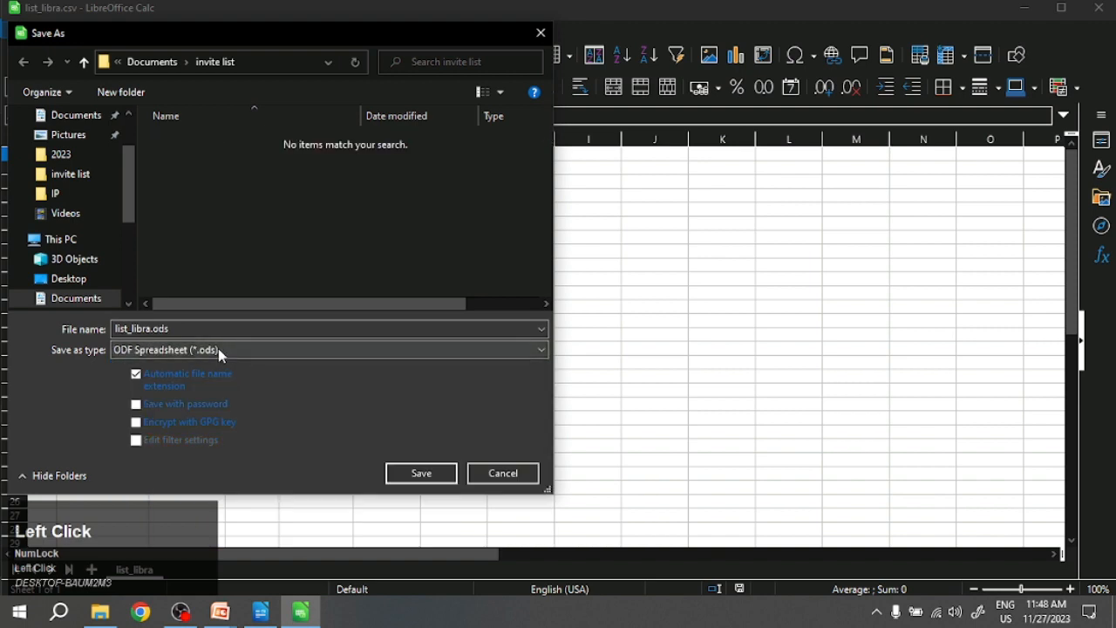
pyautogui.click(420, 473)
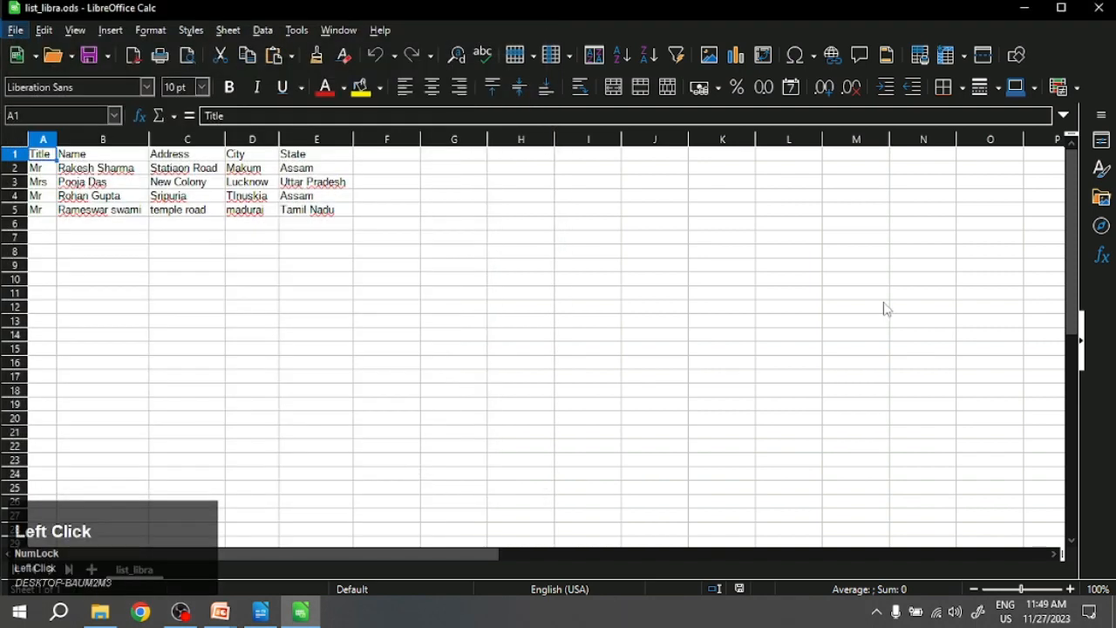
pyautogui.click(1097, 11)
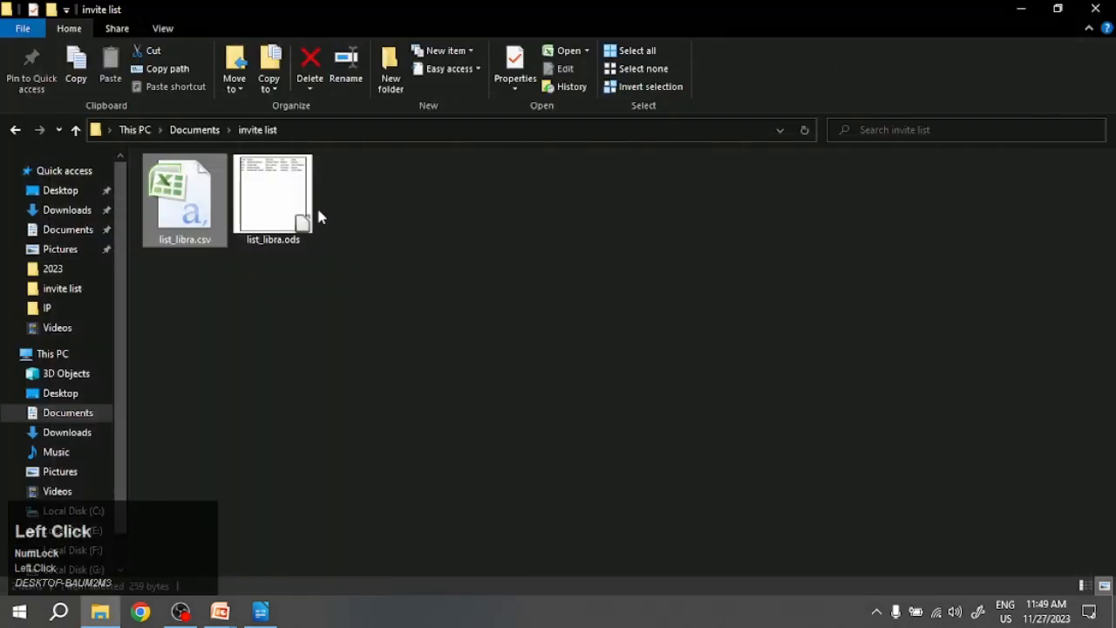
pyautogui.click(292, 215)
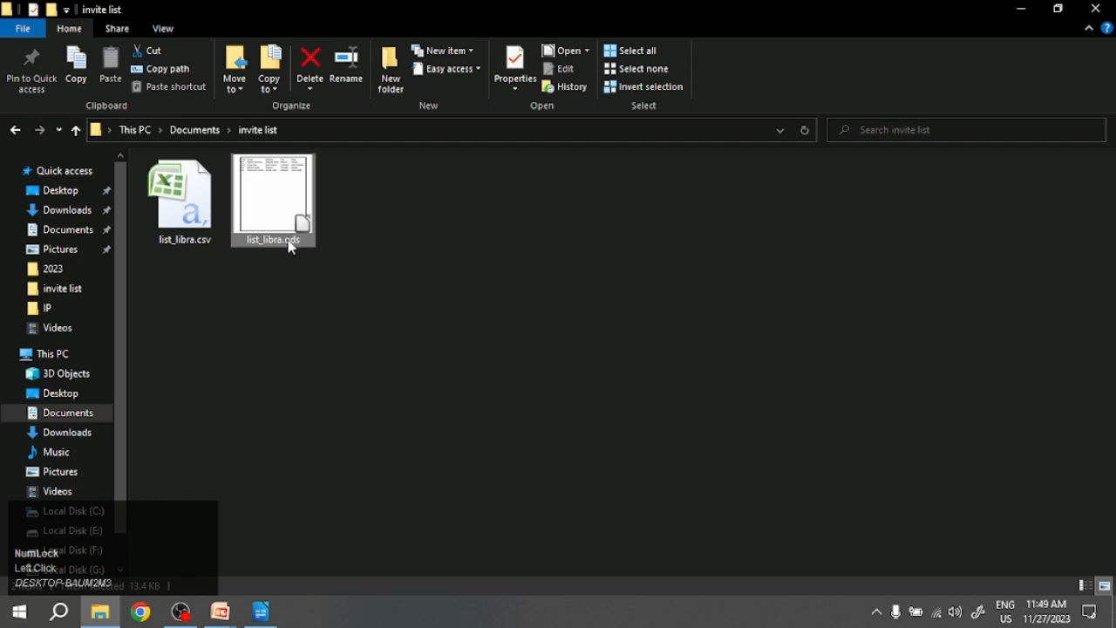
pyautogui.click(261, 613)
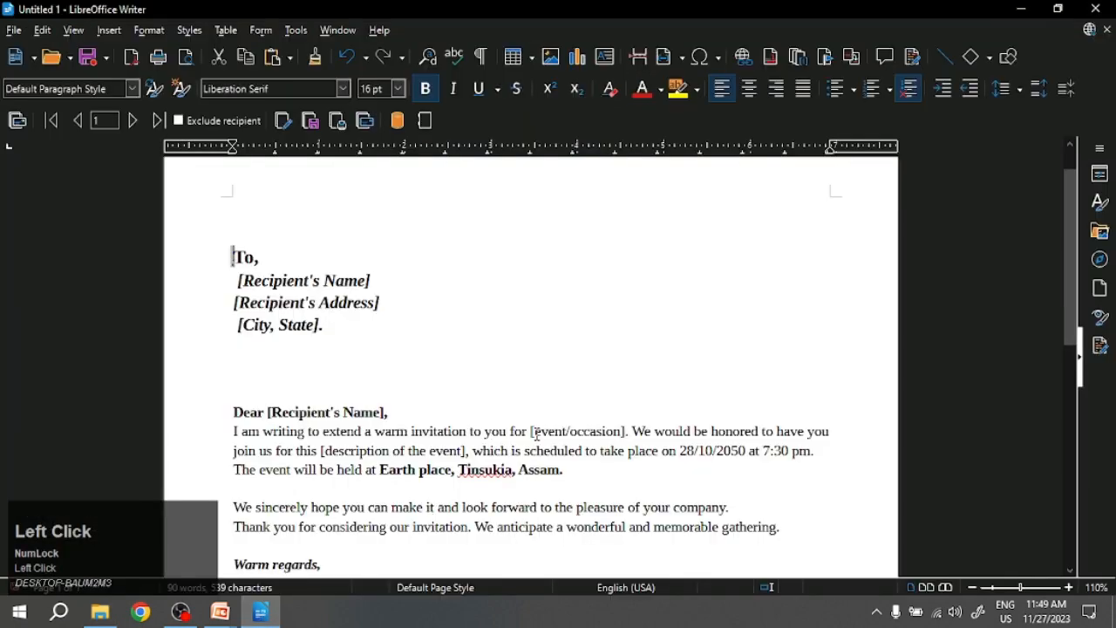
pyautogui.scroll(-5, 513, 418)
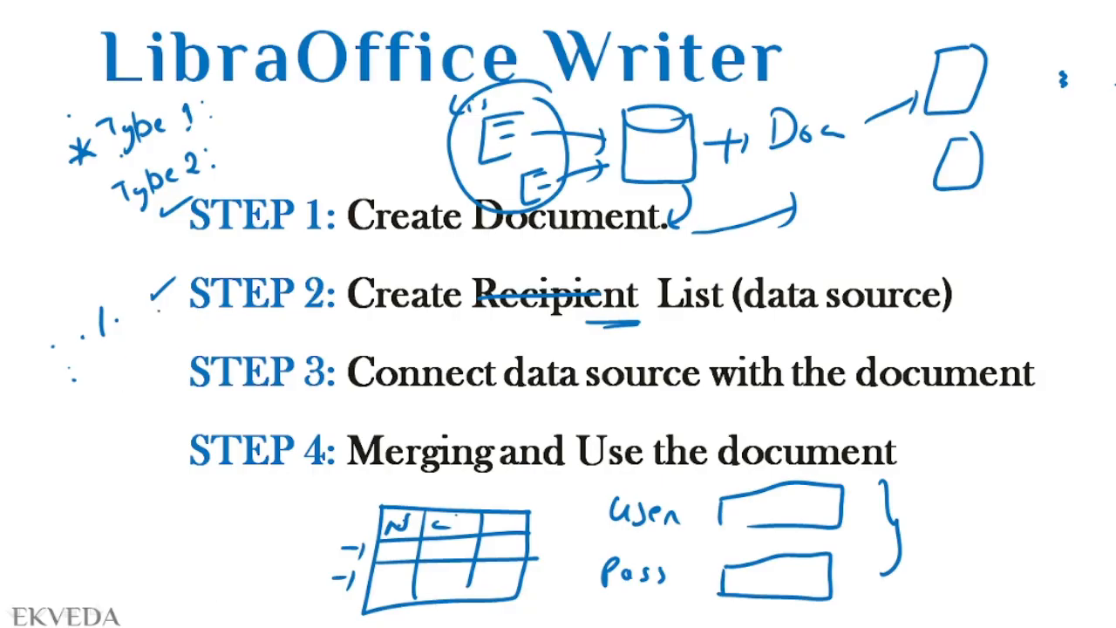
pyautogui.moveTo(154, 290)
pyautogui.mouseDown()
pyautogui.moveTo(157, 299)
pyautogui.moveTo(179, 285)
pyautogui.mouseUp()
pyautogui.moveTo(545, 101)
pyautogui.mouseDown()
pyautogui.moveTo(583, 89)
pyautogui.moveTo(614, 114)
pyautogui.mouseUp()
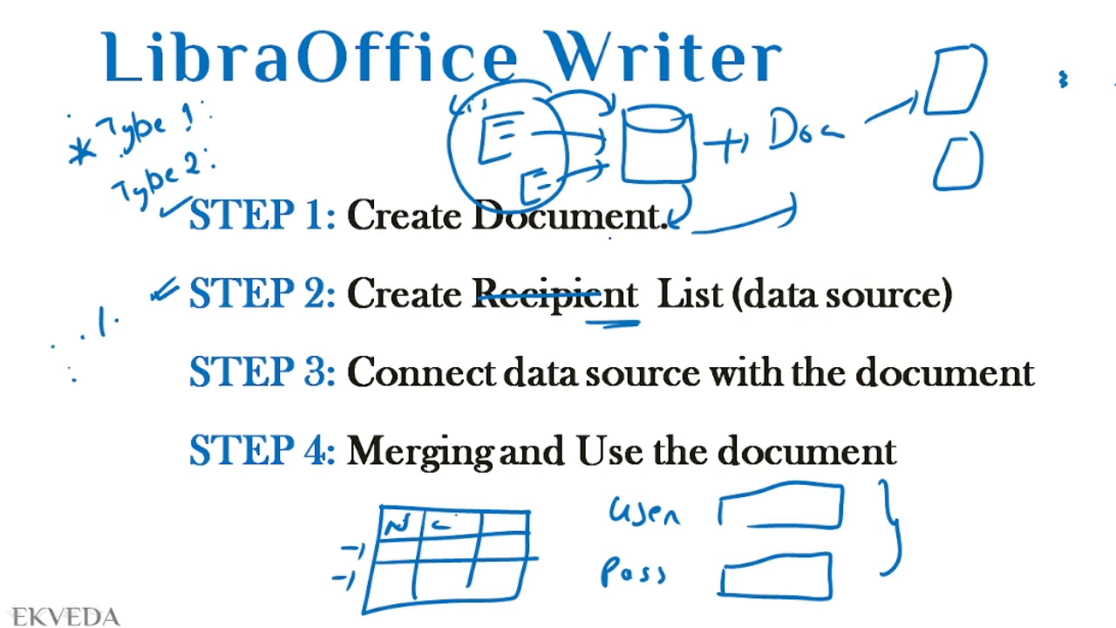
pyautogui.moveTo(389, 397); pyautogui.dragTo(594, 390)
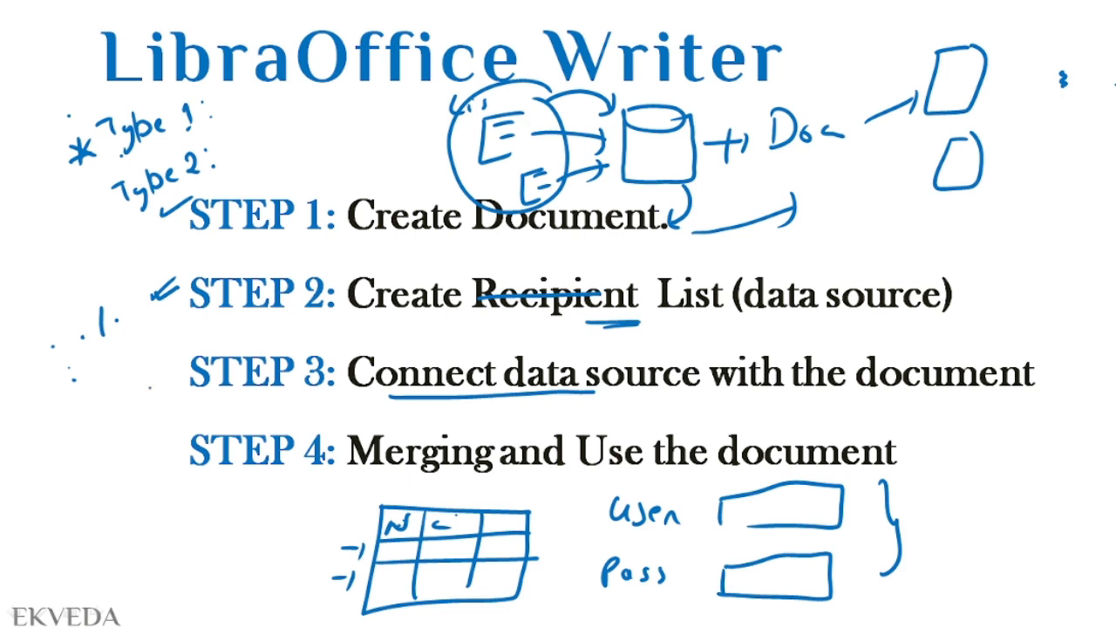
pyautogui.moveTo(150, 378); pyautogui.dragTo(178, 376)
# Return to the invitation letter and start the Address Data Source wizard with Other external data source as the address book type
pyautogui.hotkey('alt', 'Tab')
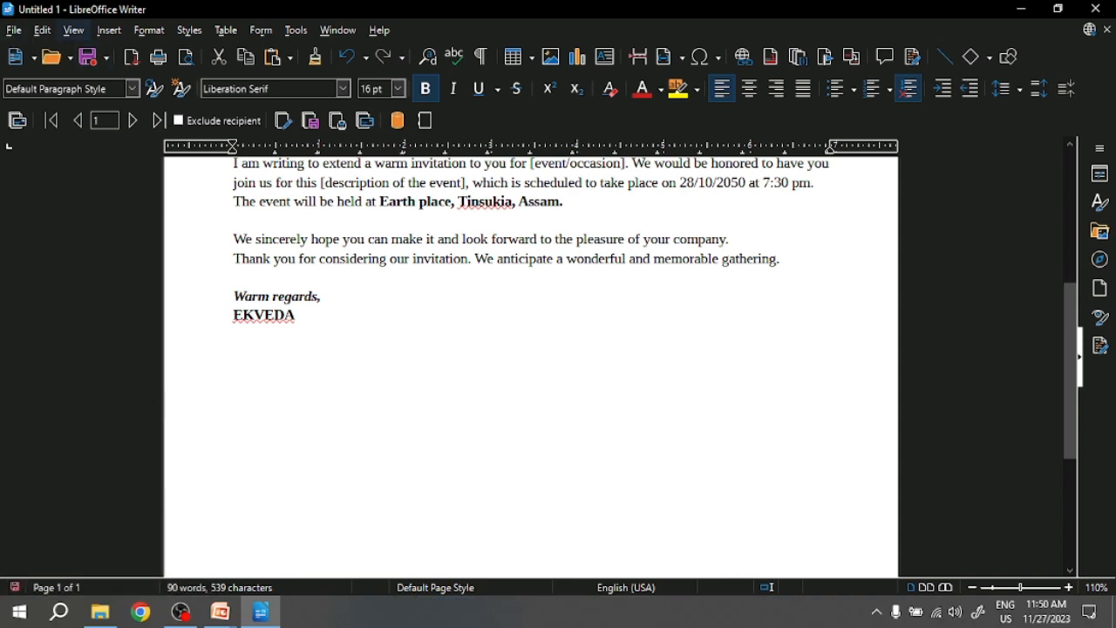
pyautogui.hotkey('ctrl', 'Home')
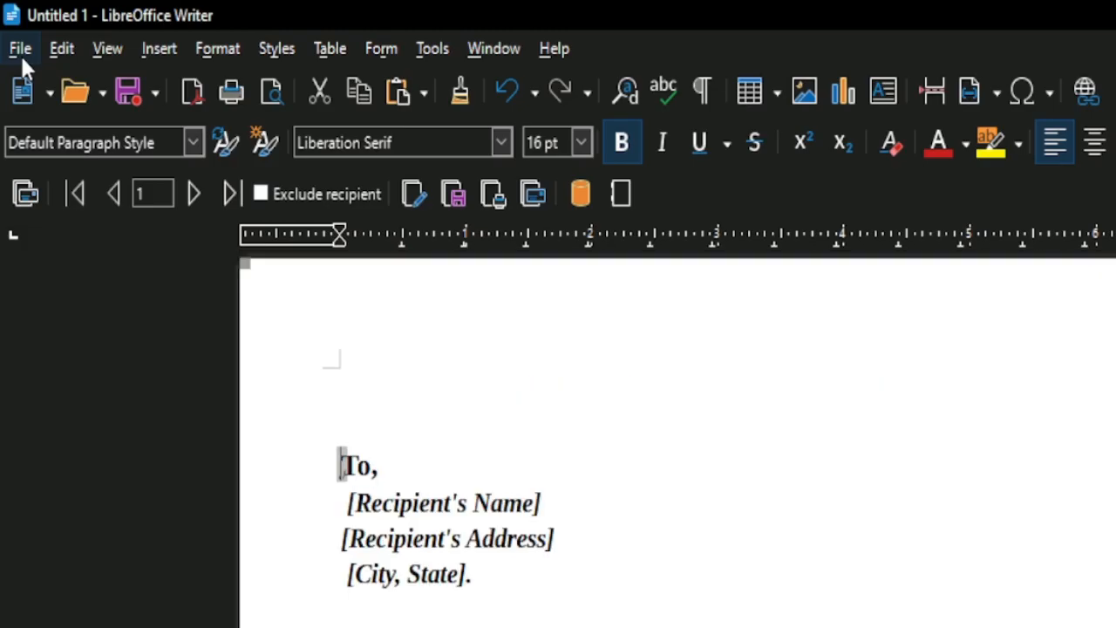
pyautogui.click(20, 49)
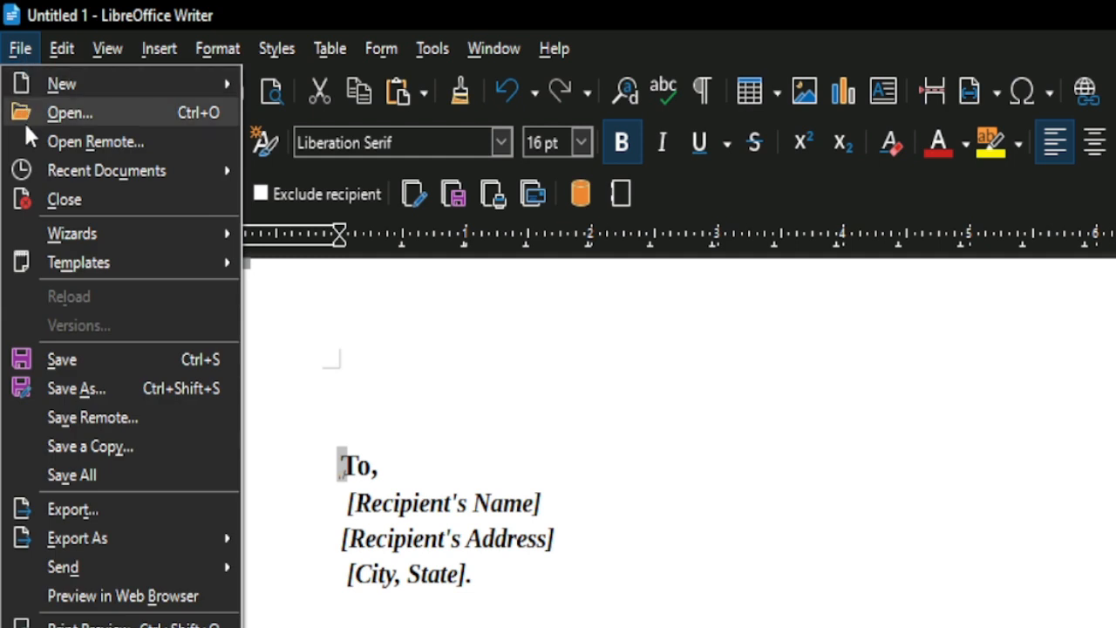
pyautogui.moveTo(154, 247)
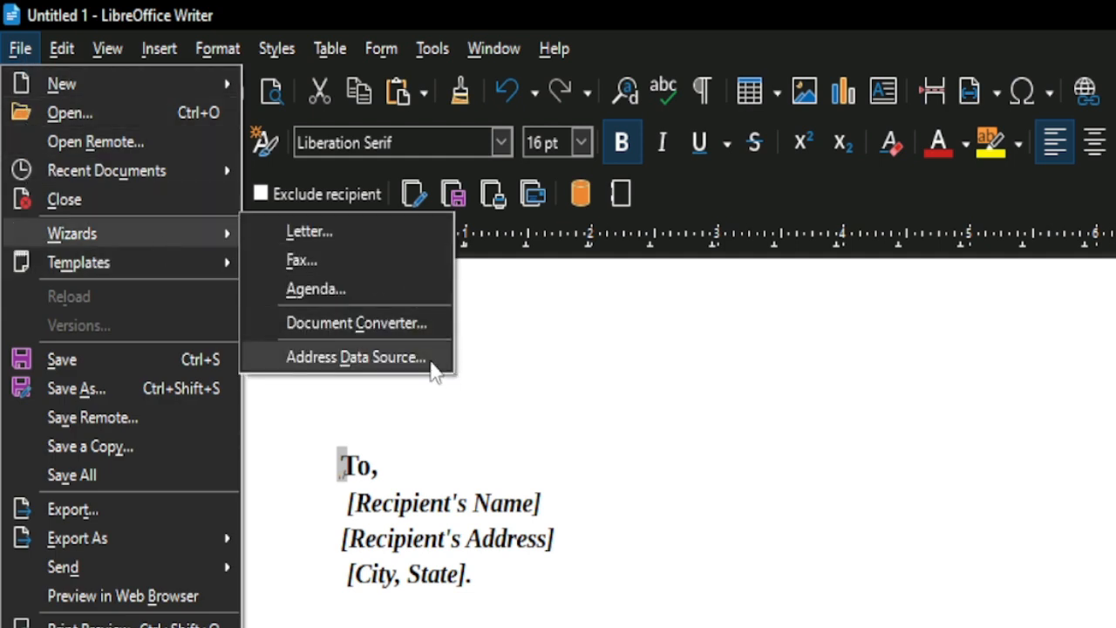
pyautogui.click(356, 356)
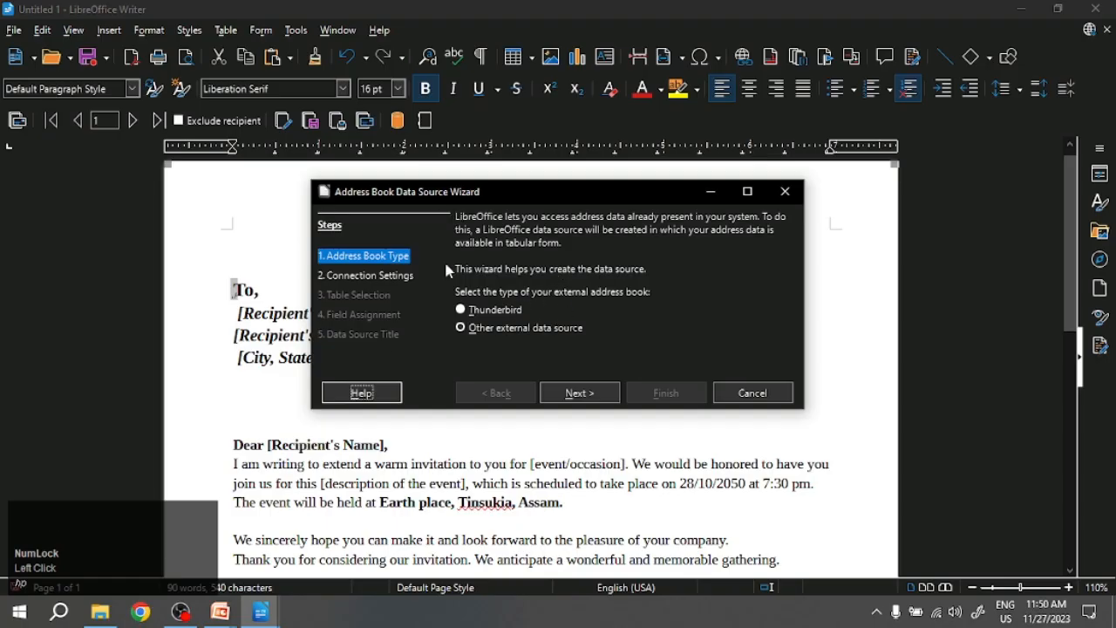
pyautogui.click(489, 340)
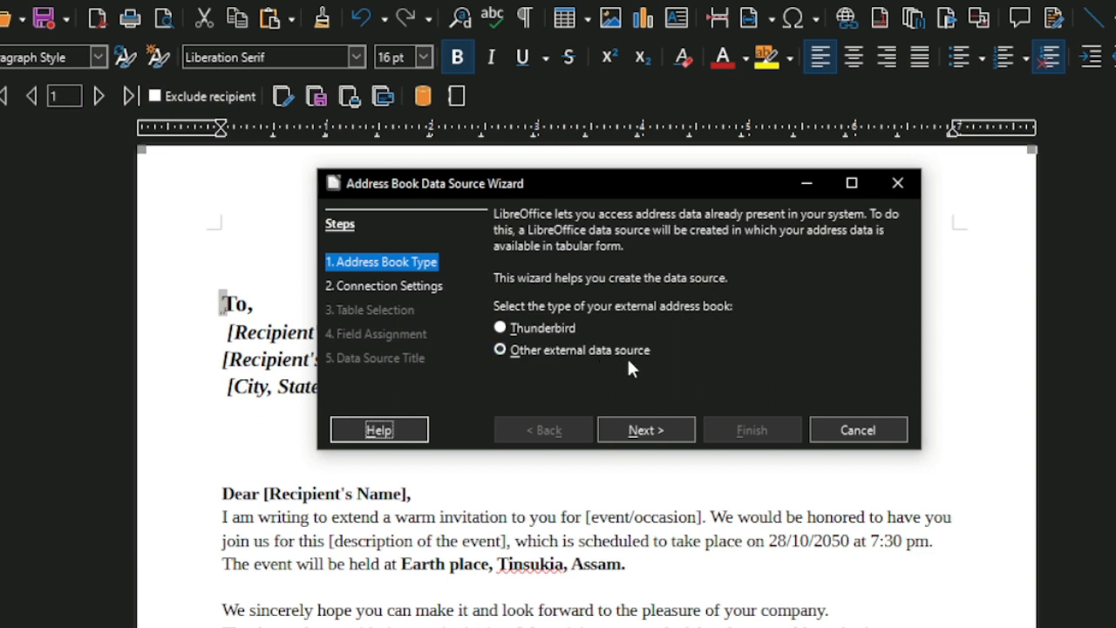
pyautogui.click(651, 427)
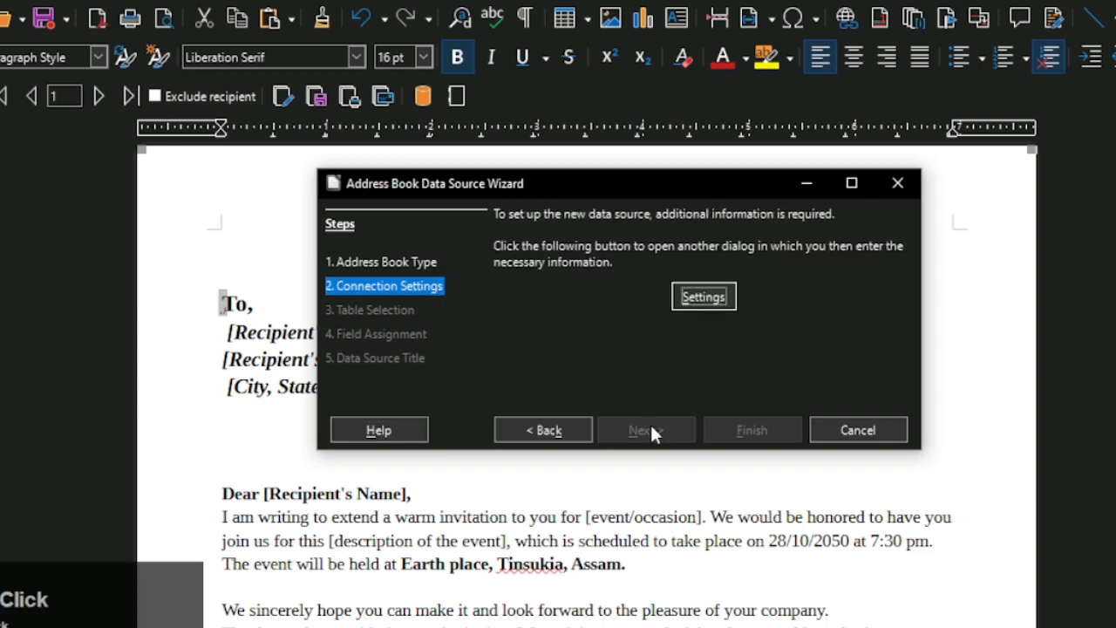
# Set the connection's database type to Spreadsheet and choose list_libra.ods from the invite list folder as the spreadsheet document
pyautogui.click(698, 298)
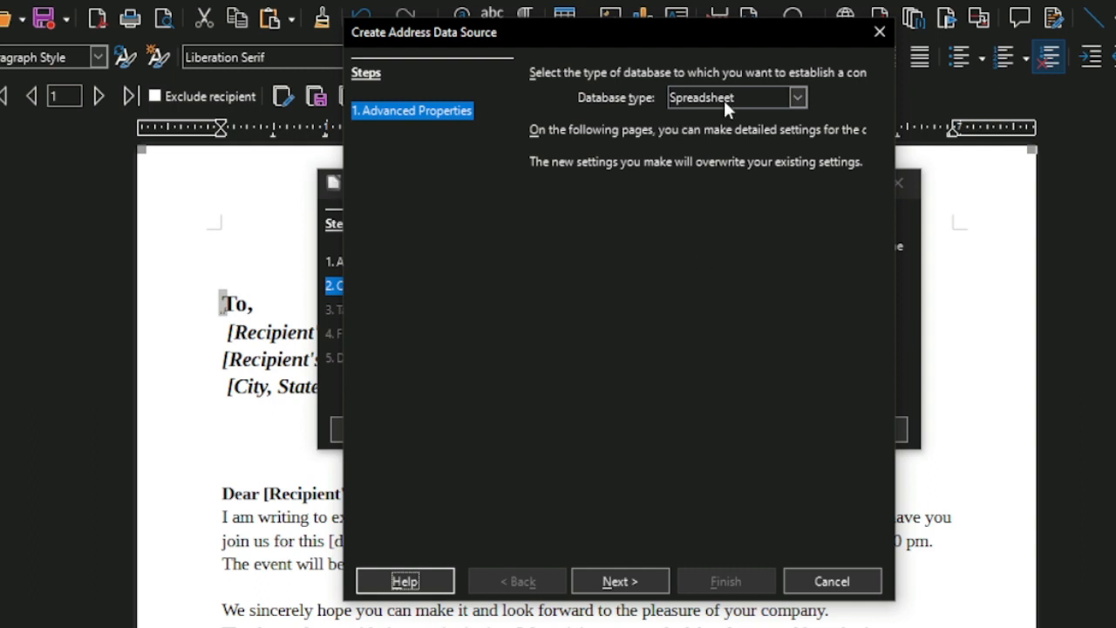
pyautogui.click(633, 580)
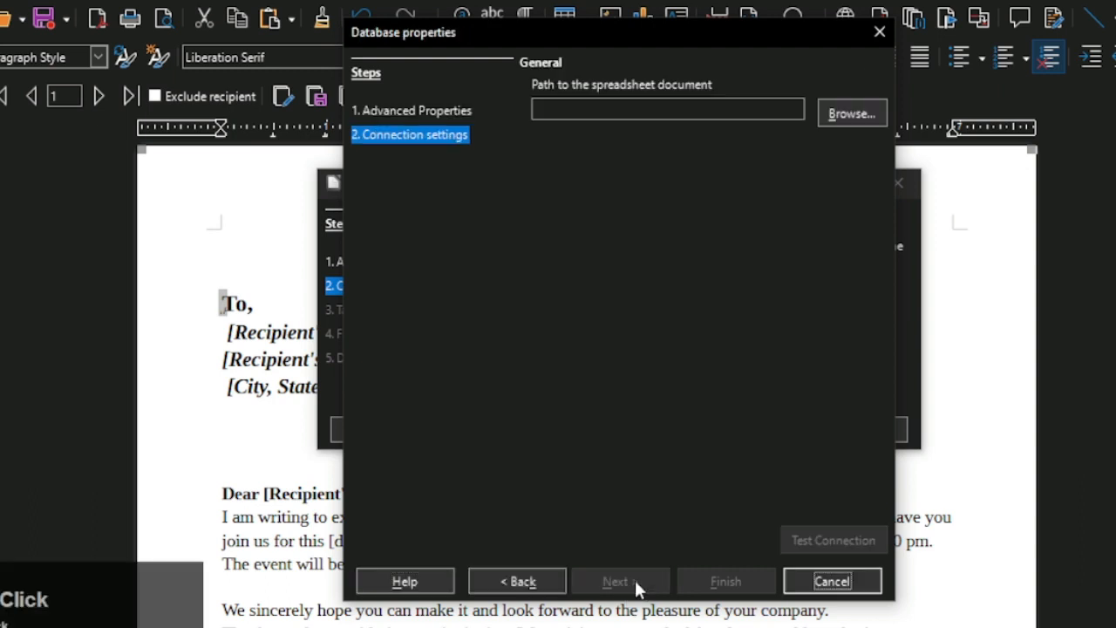
pyautogui.click(850, 115)
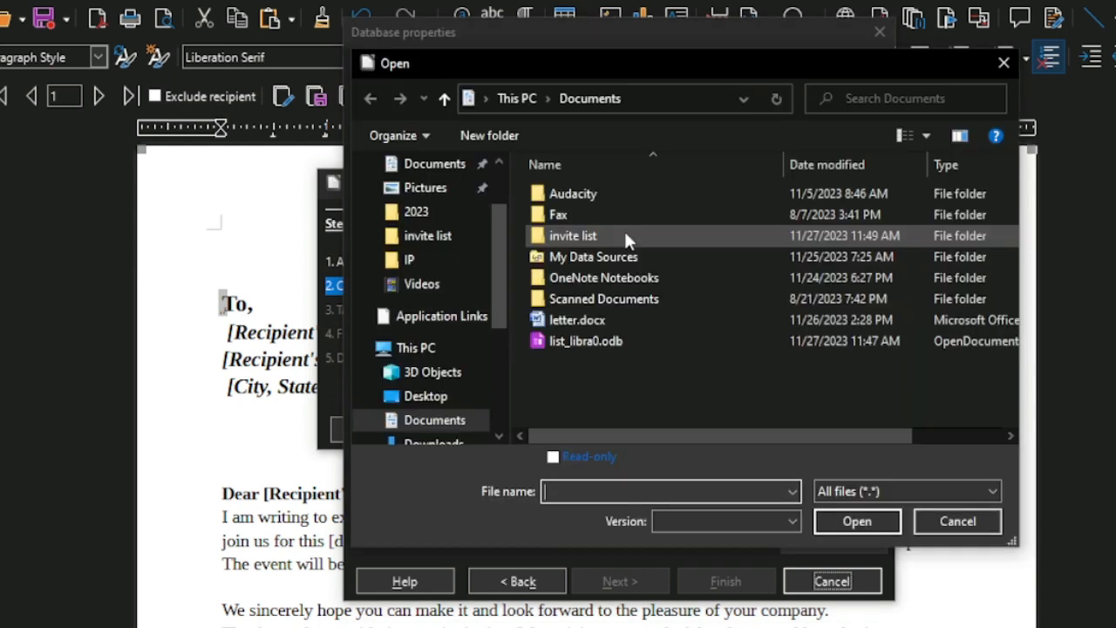
pyautogui.doubleClick(624, 234)
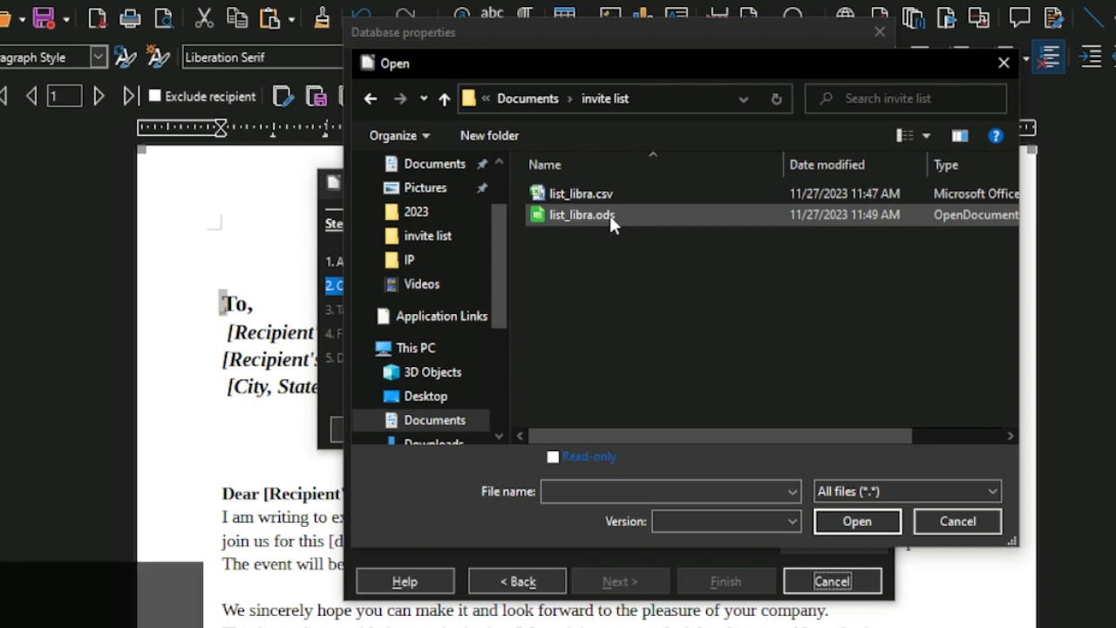
pyautogui.click(609, 216)
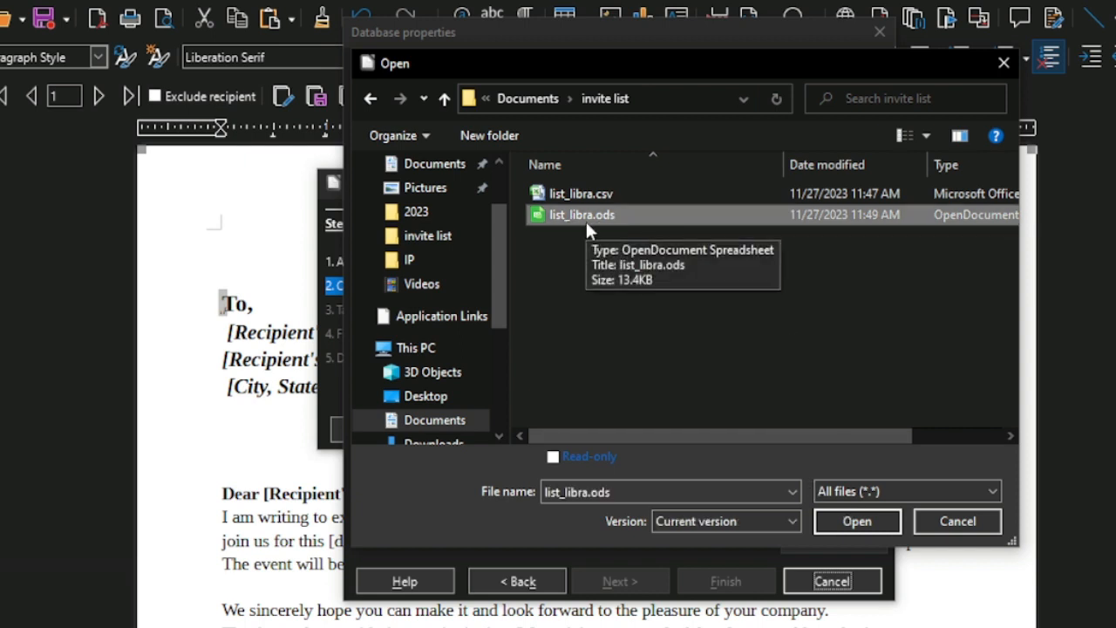
pyautogui.click(866, 520)
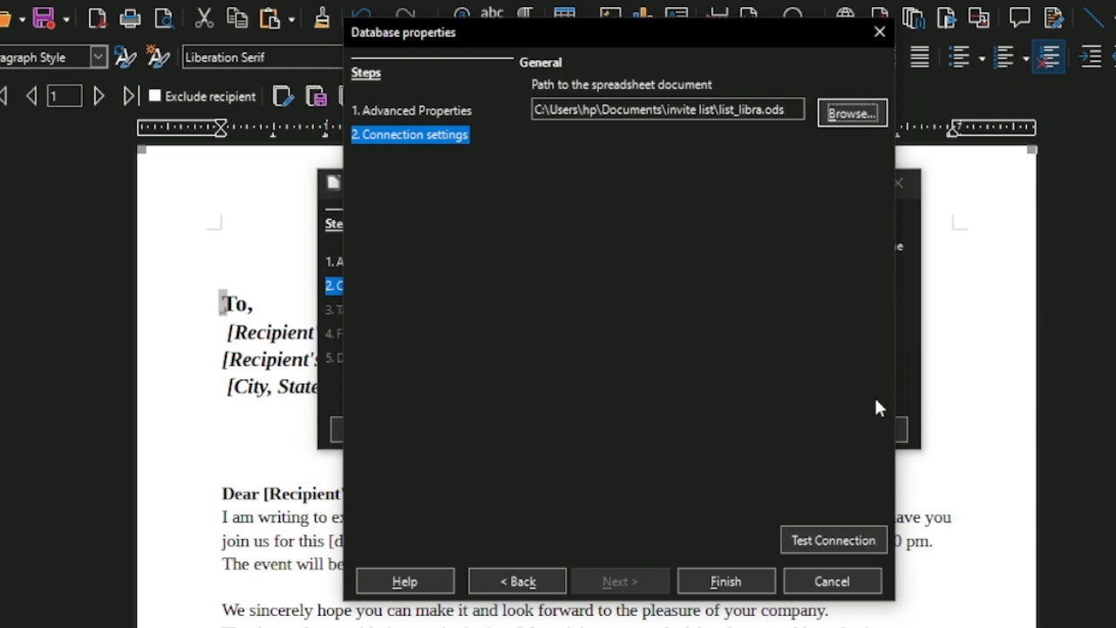
# Test the spreadsheet connection, finish the connection settings and go to the Data Source Title stage without assigning fields
pyautogui.click(850, 547)
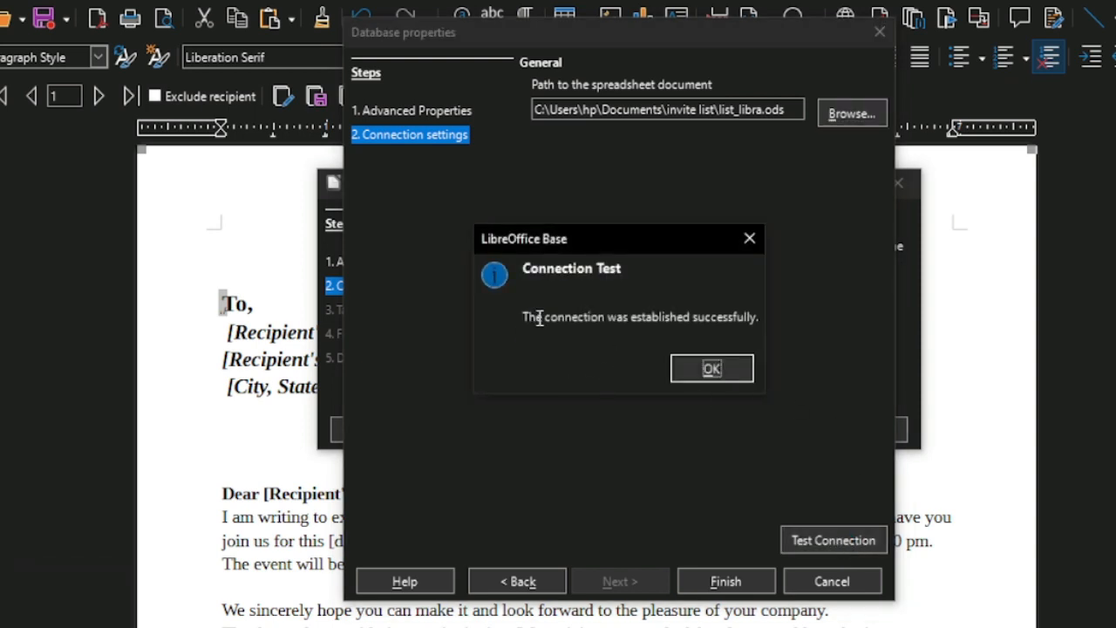
pyautogui.click(721, 368)
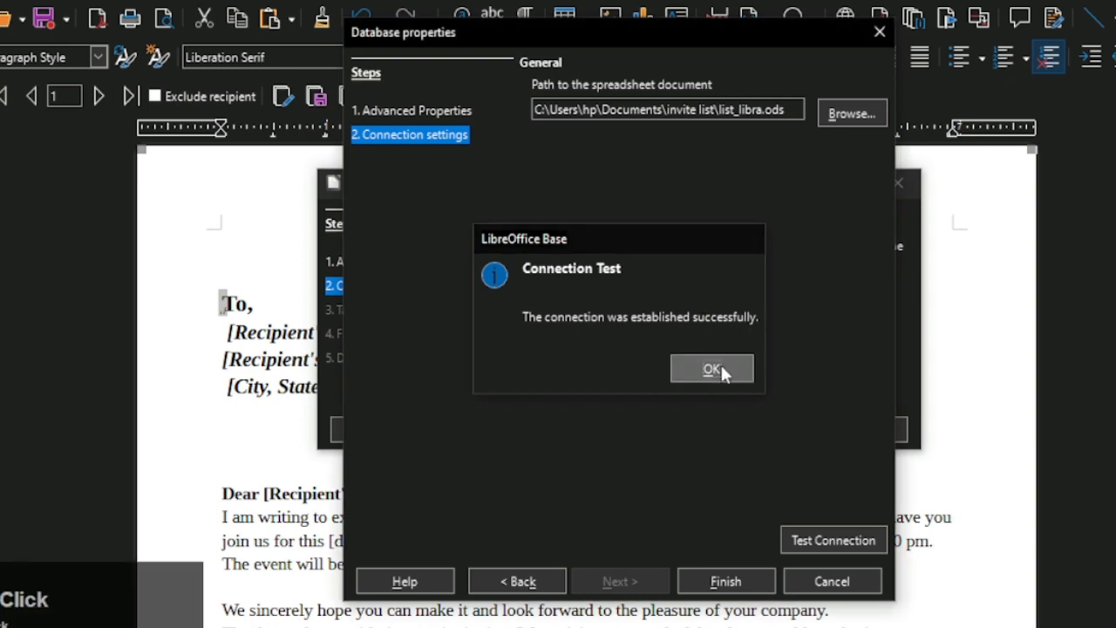
pyautogui.click(720, 581)
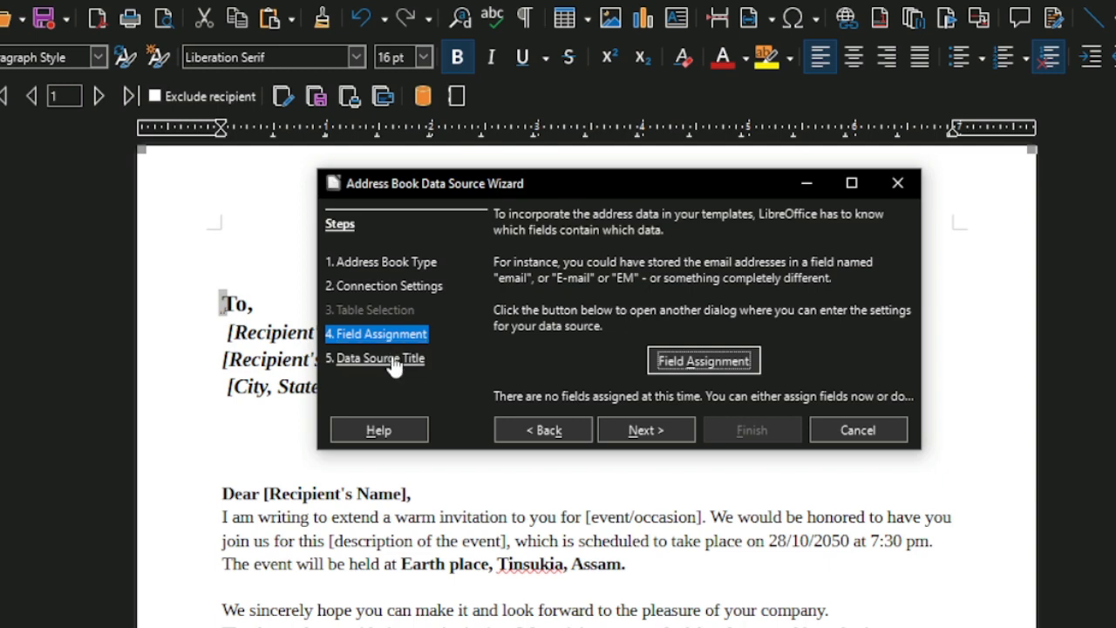
pyautogui.click(394, 359)
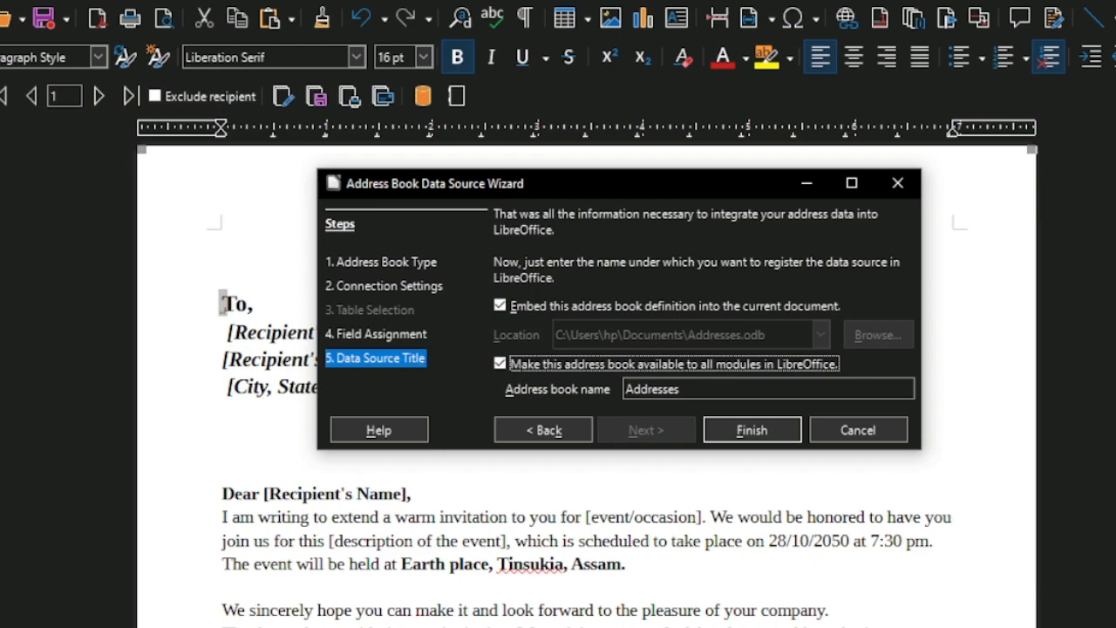
pyautogui.click(210, 626)
pyautogui.click(315, 602)
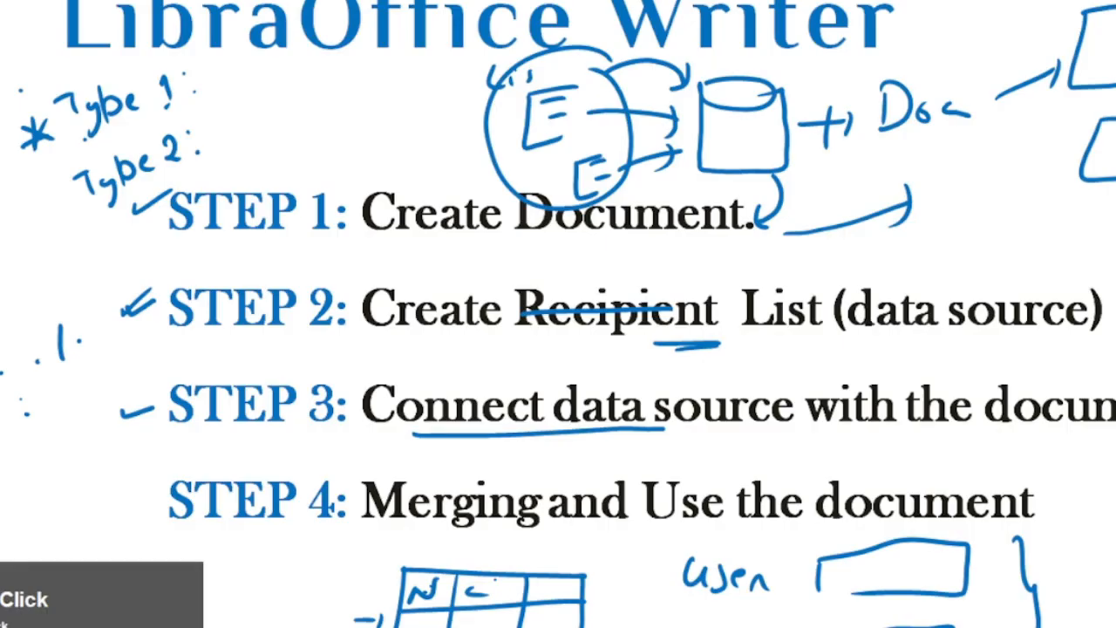
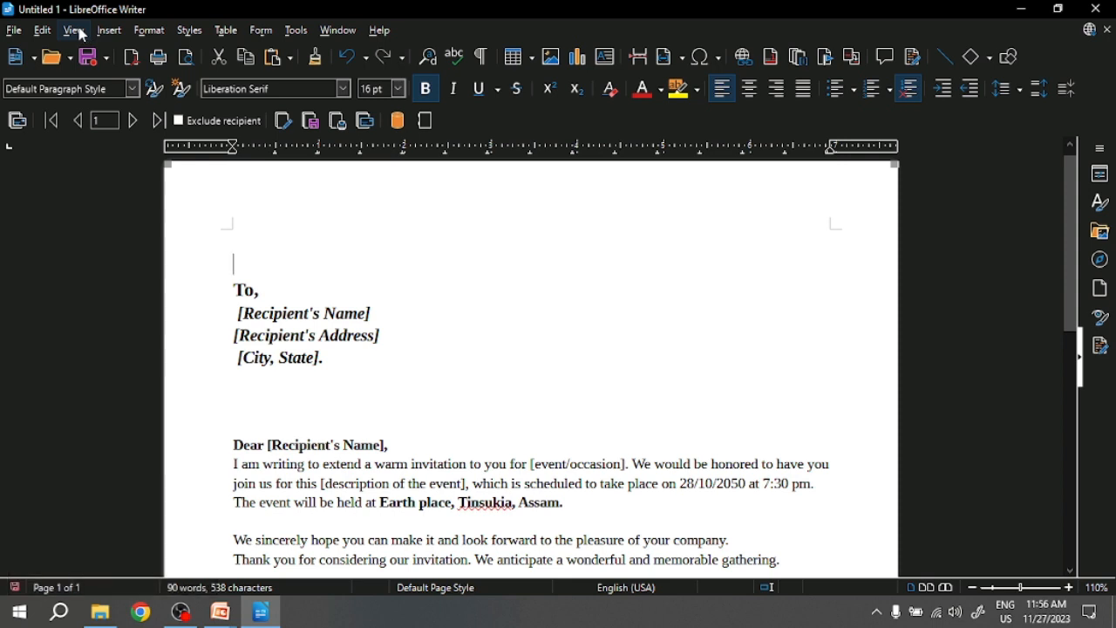
# Show the registered data sources above the invitation letter
pyautogui.click(81, 34)
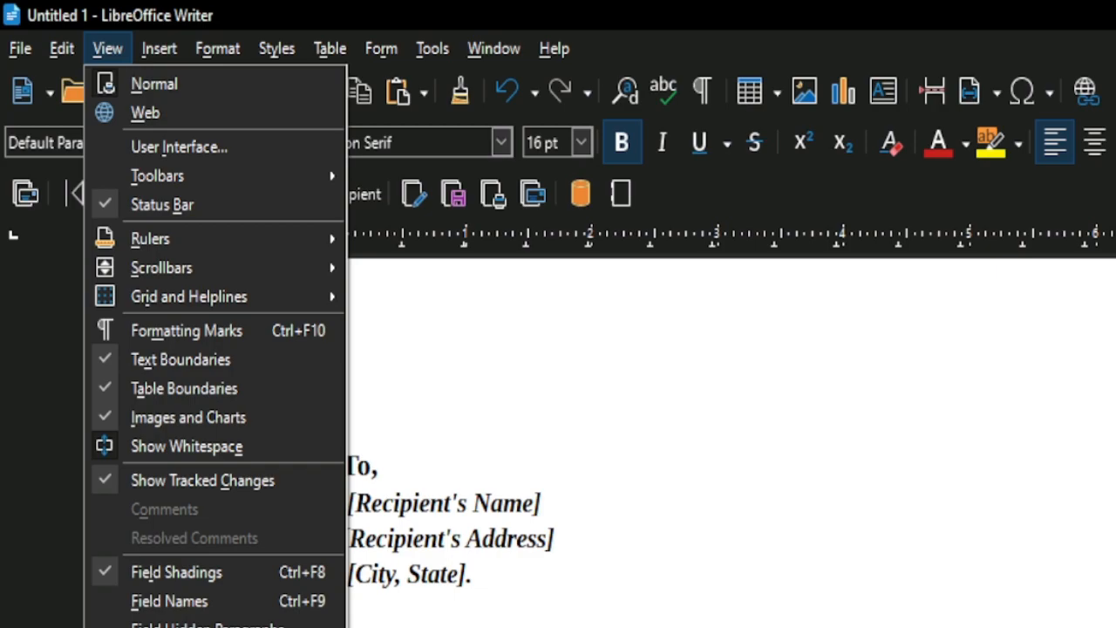
pyautogui.click(215, 627)
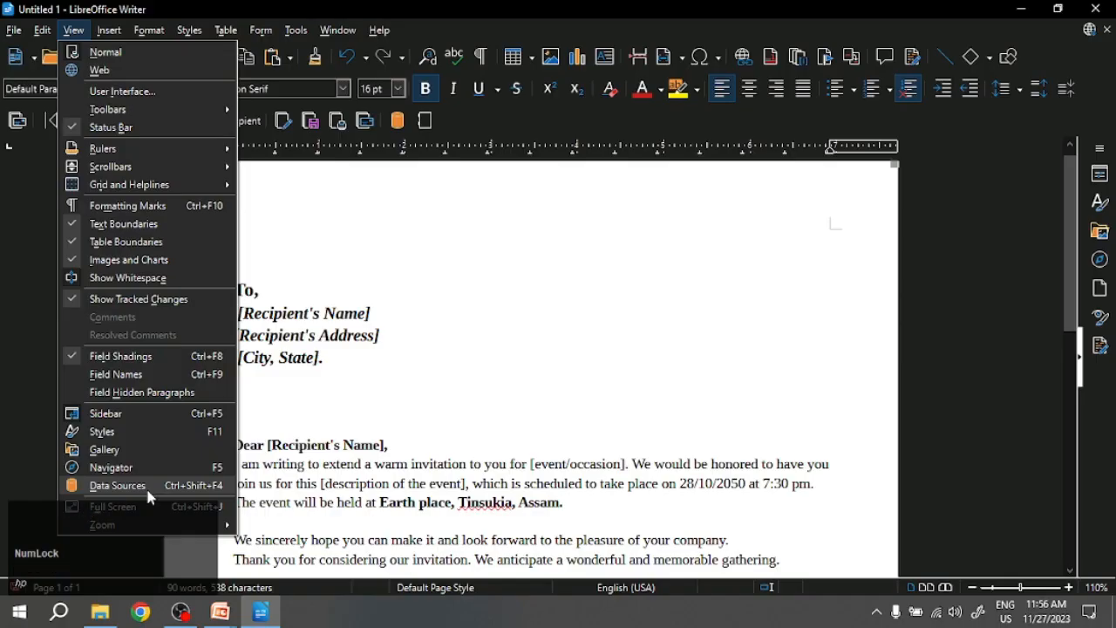
pyautogui.click(150, 498)
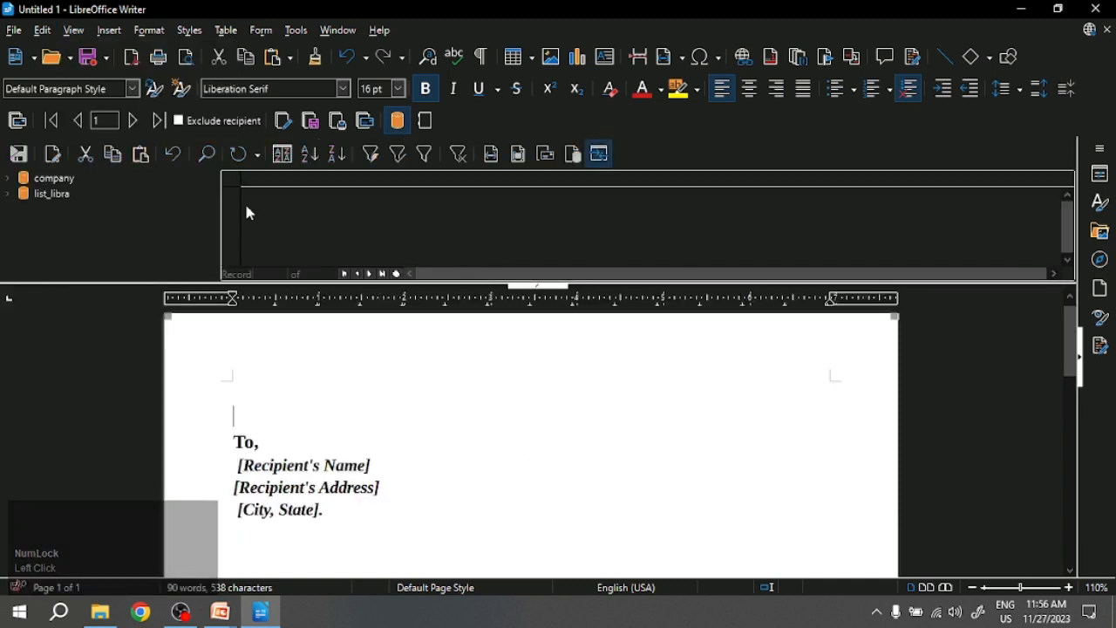
pyautogui.click(255, 279)
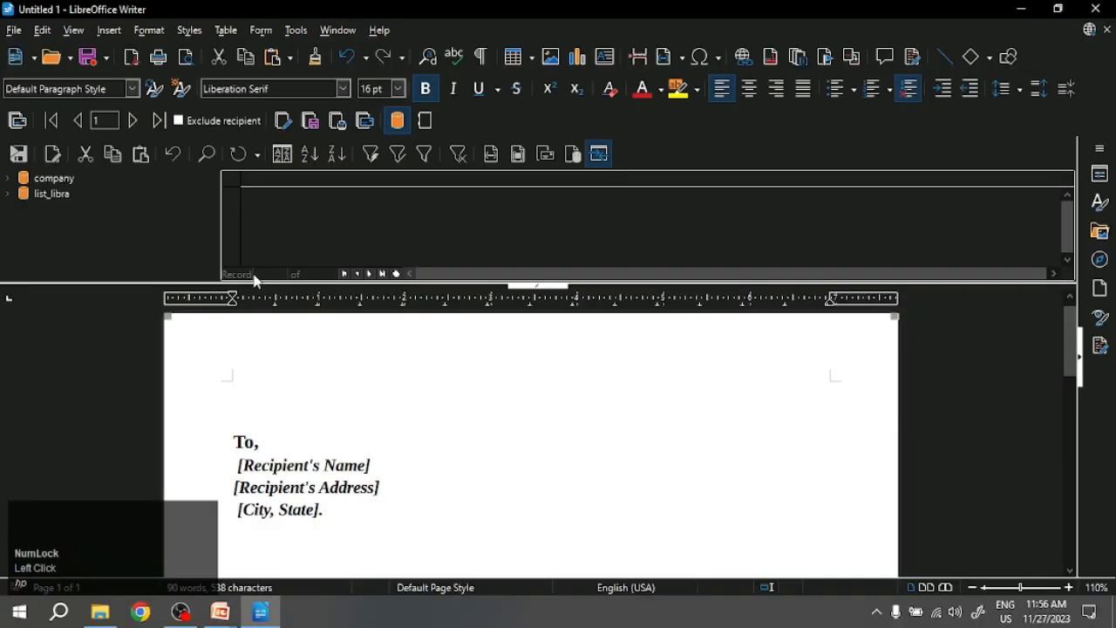
pyautogui.press('ctrl')
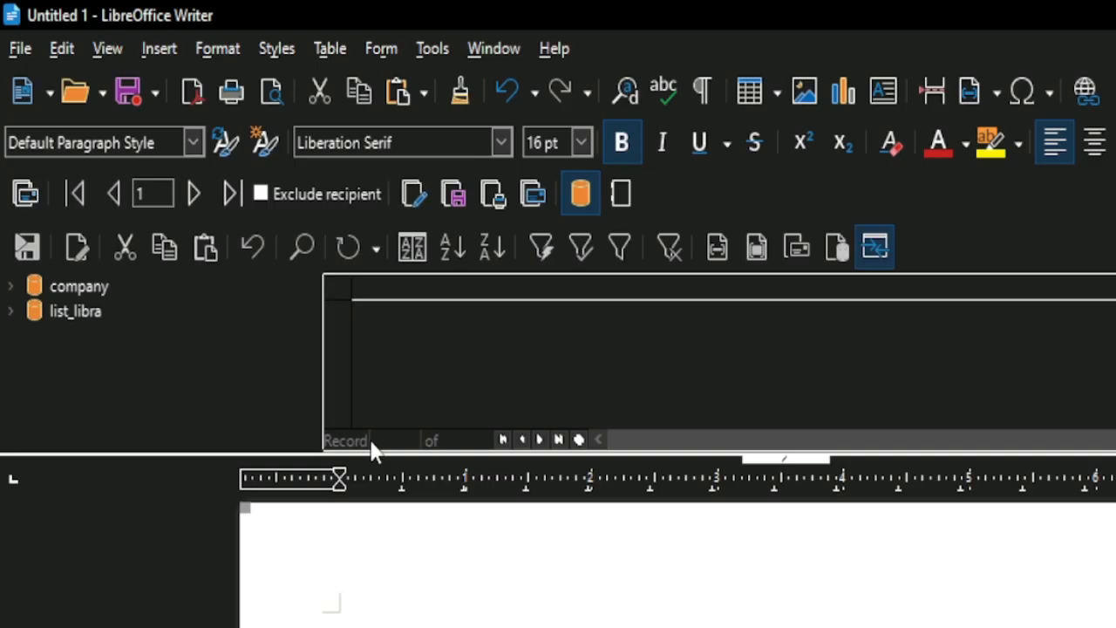
# Expand the tables of the company data source and display the records of its list_libra table
pyautogui.click(16, 294)
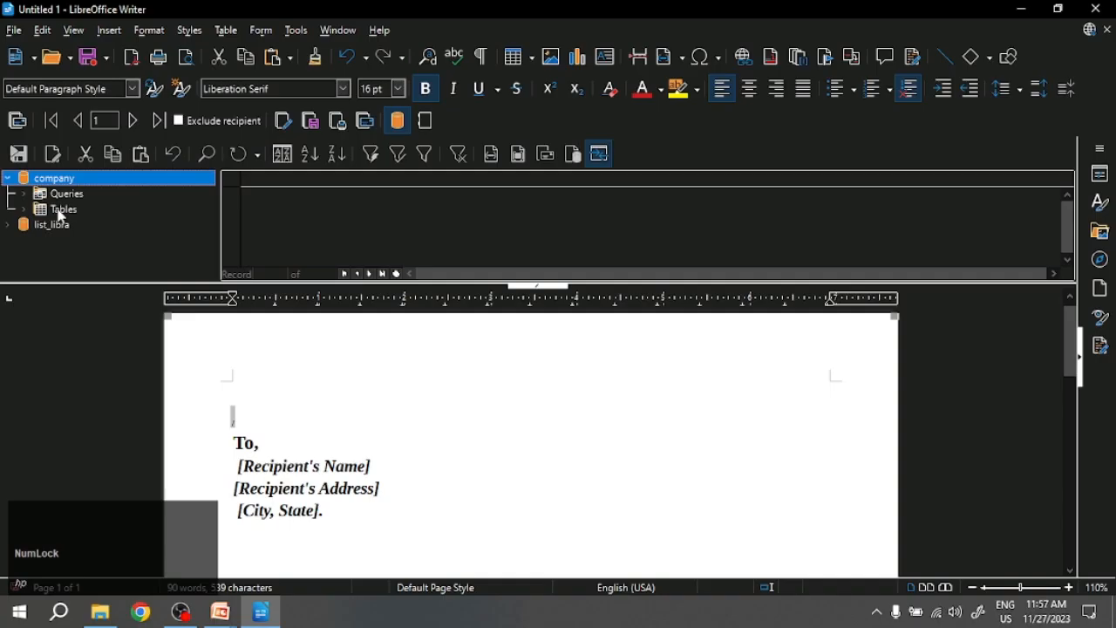
pyautogui.press('ctrl')
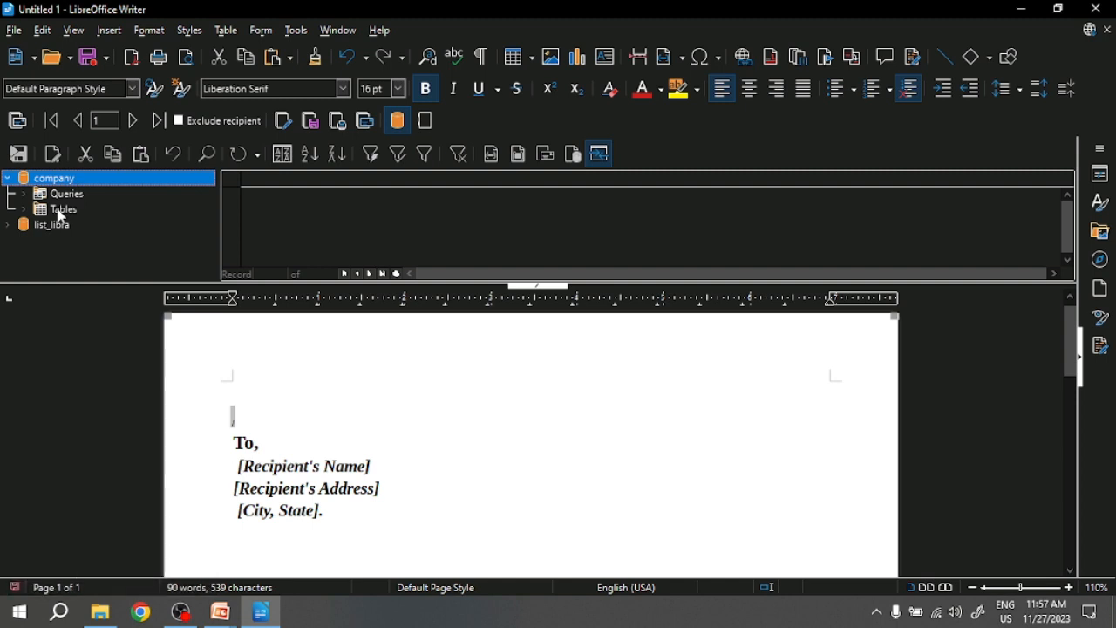
pyautogui.click(61, 210)
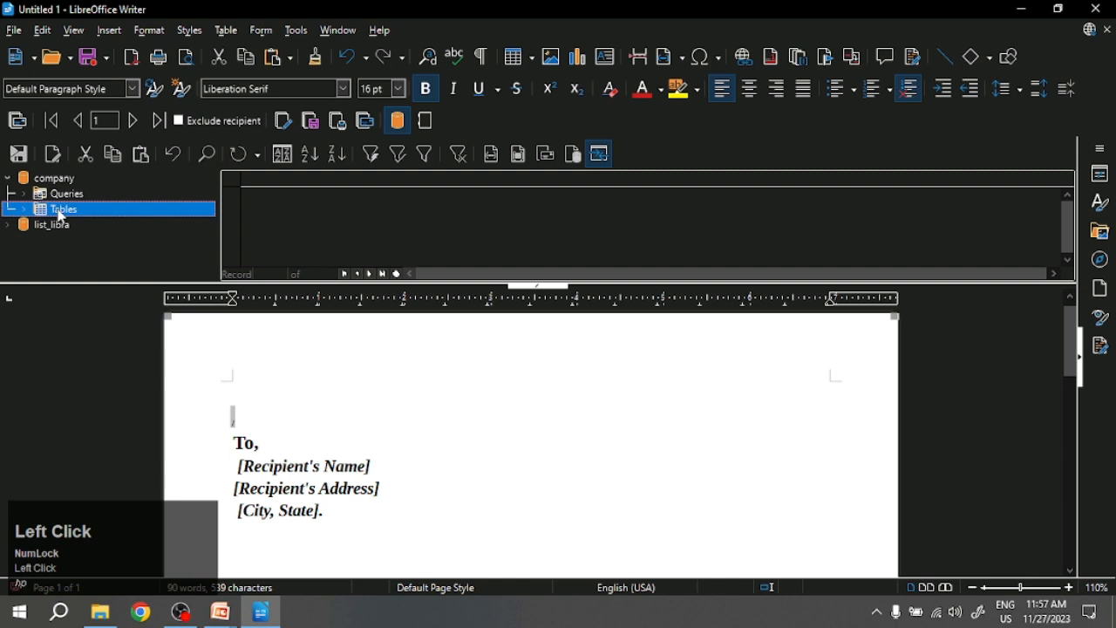
pyautogui.doubleClick(61, 215)
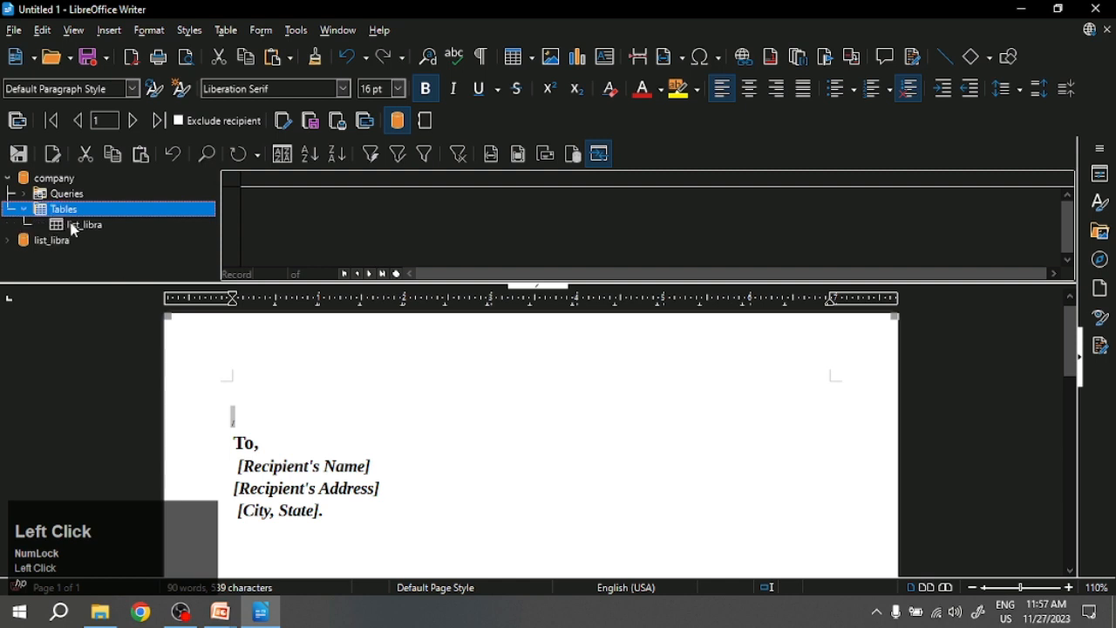
pyautogui.click(74, 228)
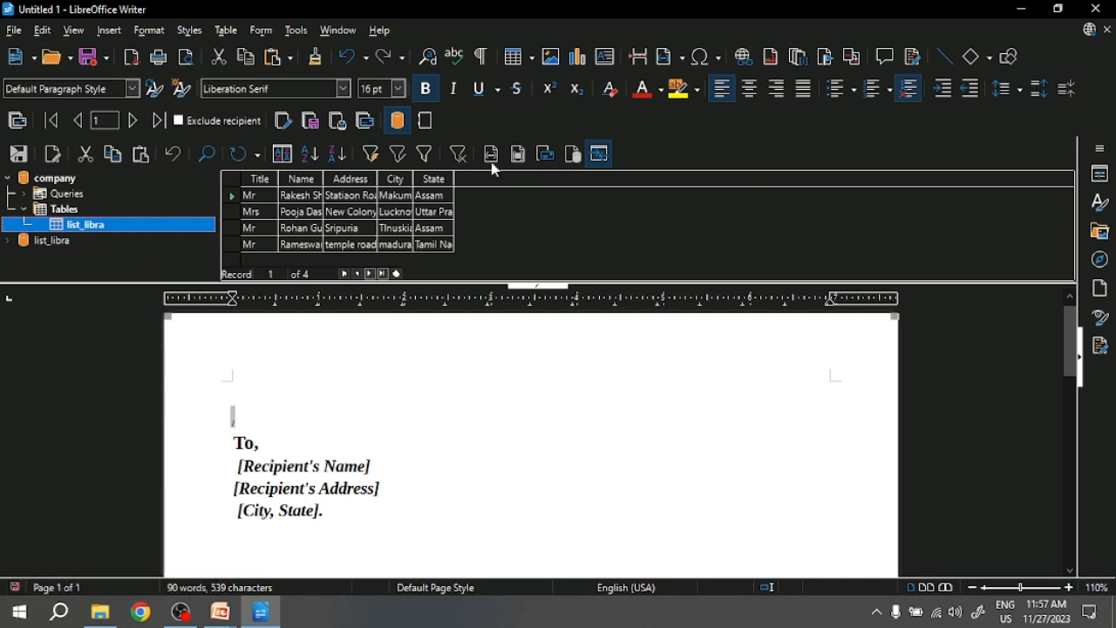
pyautogui.keyDown('ctrl'); pyautogui.click(361, 258); pyautogui.keyUp('ctrl')
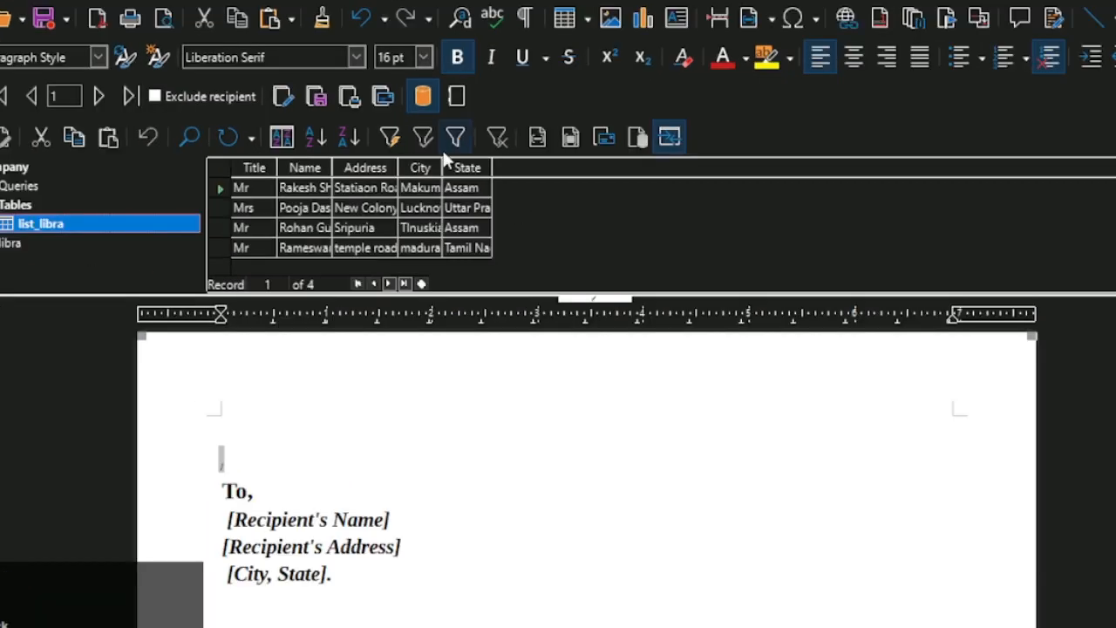
# Insert the Title field from the list_libra table on the empty line above "To," in the letter
pyautogui.click(247, 465)
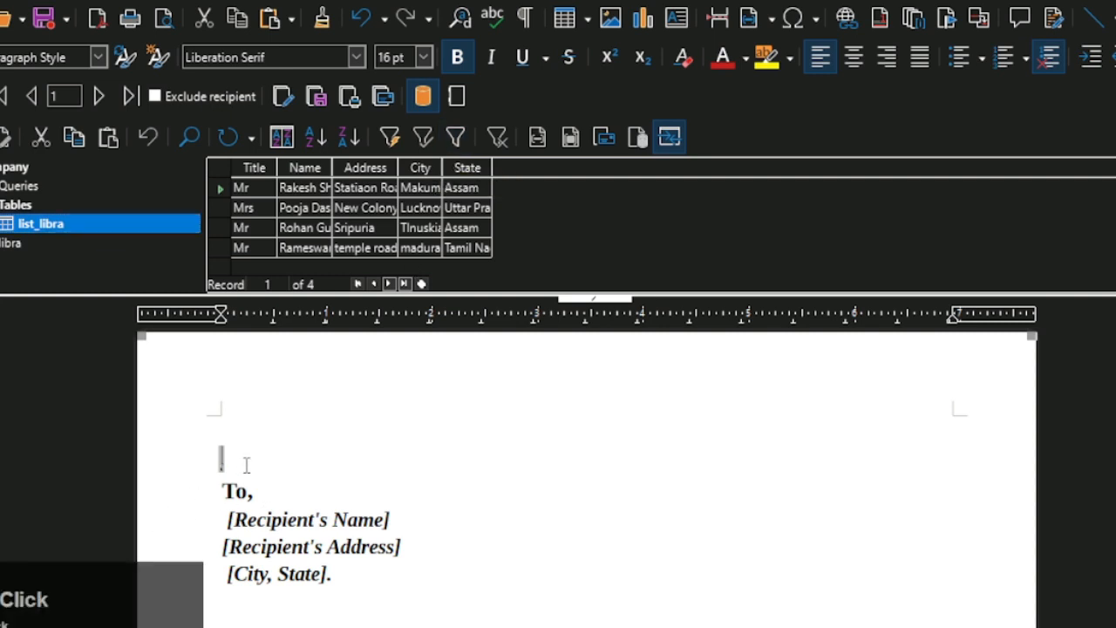
pyautogui.click(256, 169)
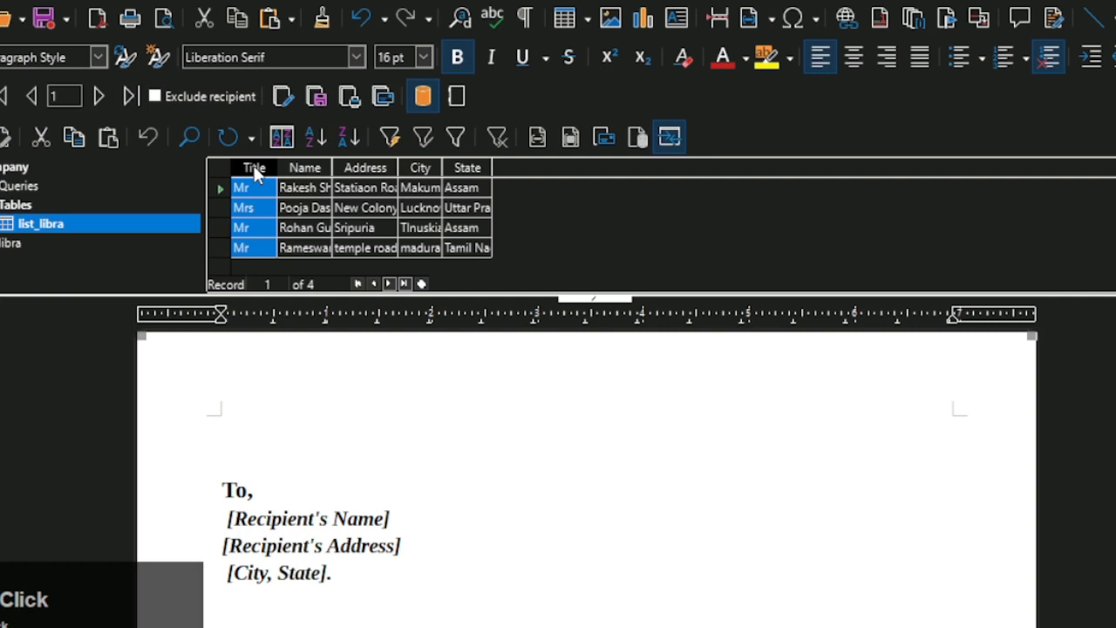
pyautogui.press('ctrl+super')
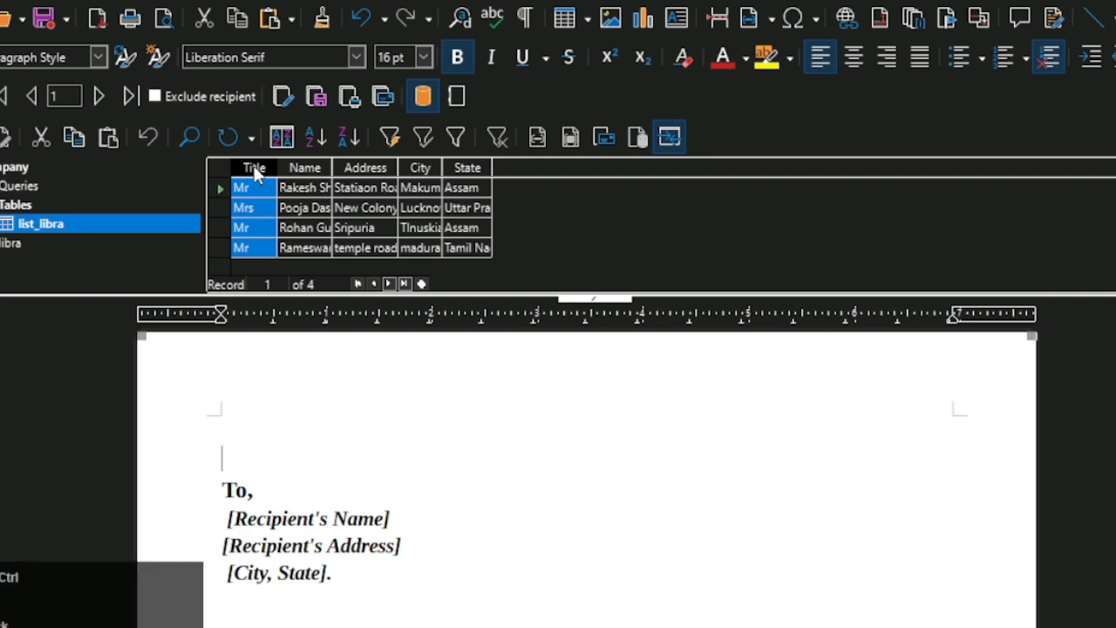
pyautogui.click(255, 175)
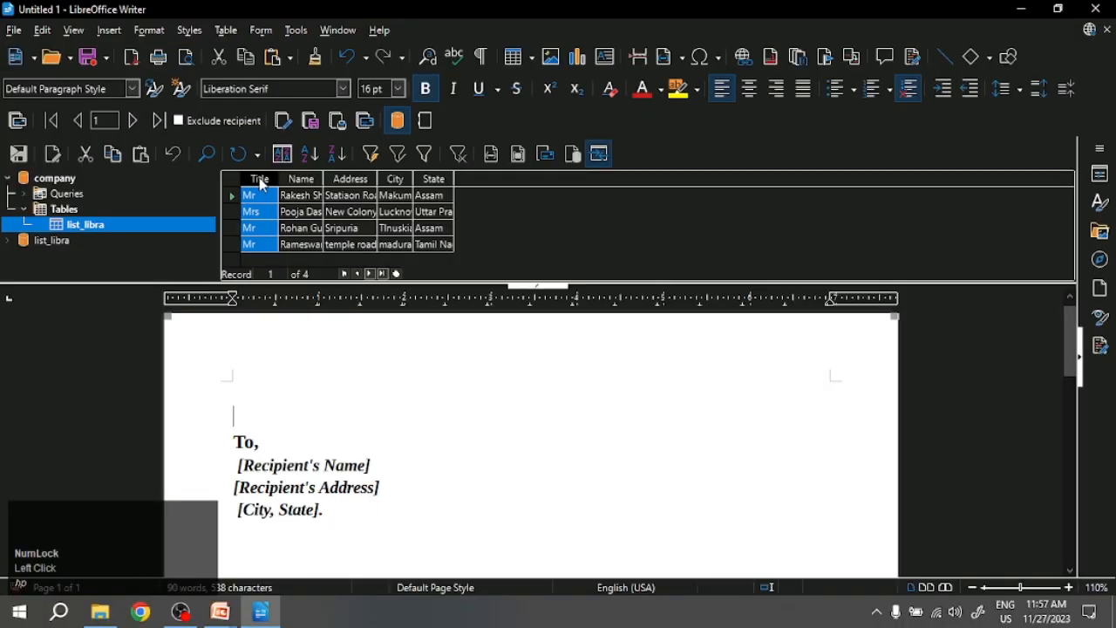
pyautogui.moveTo(260, 183); pyautogui.dragTo(236, 426)
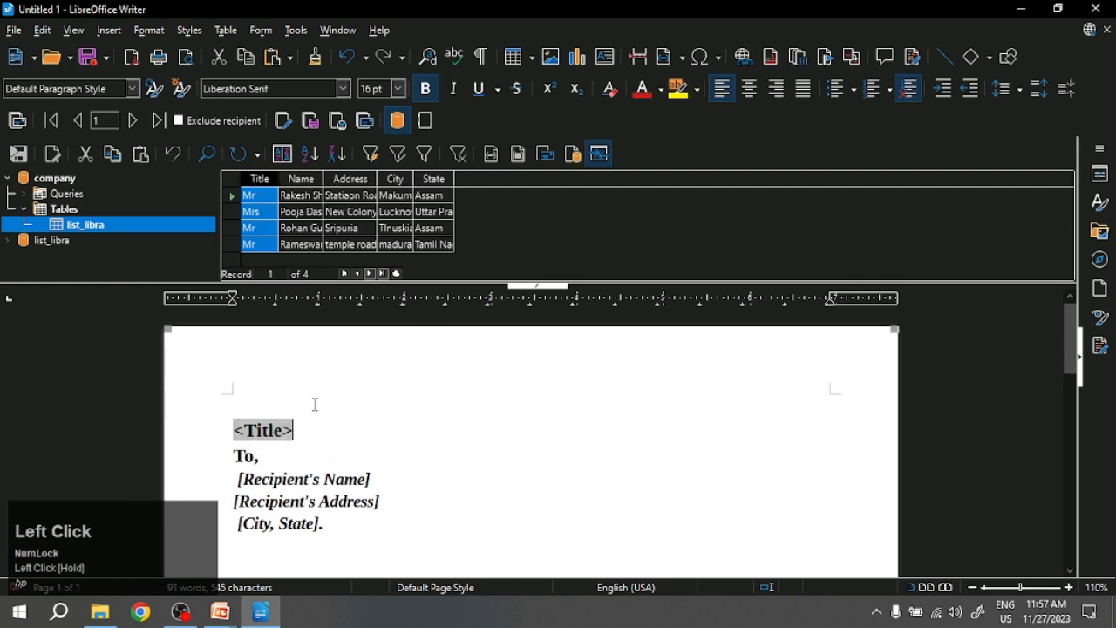
# Insert the Name field beside the Title field and the Address field on the line below
pyautogui.click(312, 183)
pyautogui.moveTo(312, 183); pyautogui.dragTo(351, 432)
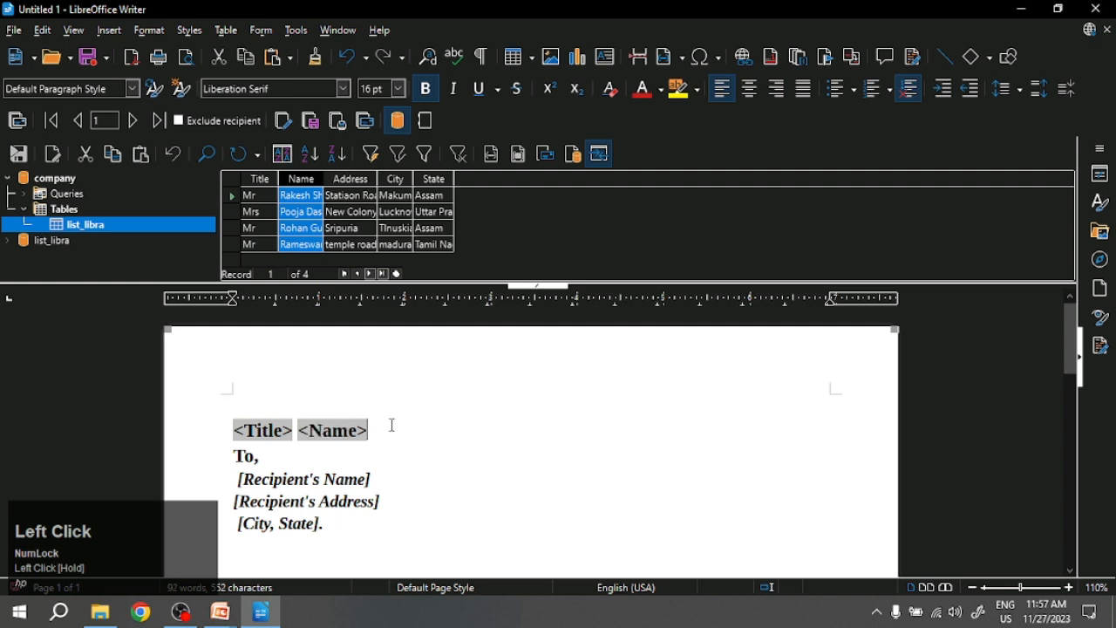
pyautogui.press('Return')
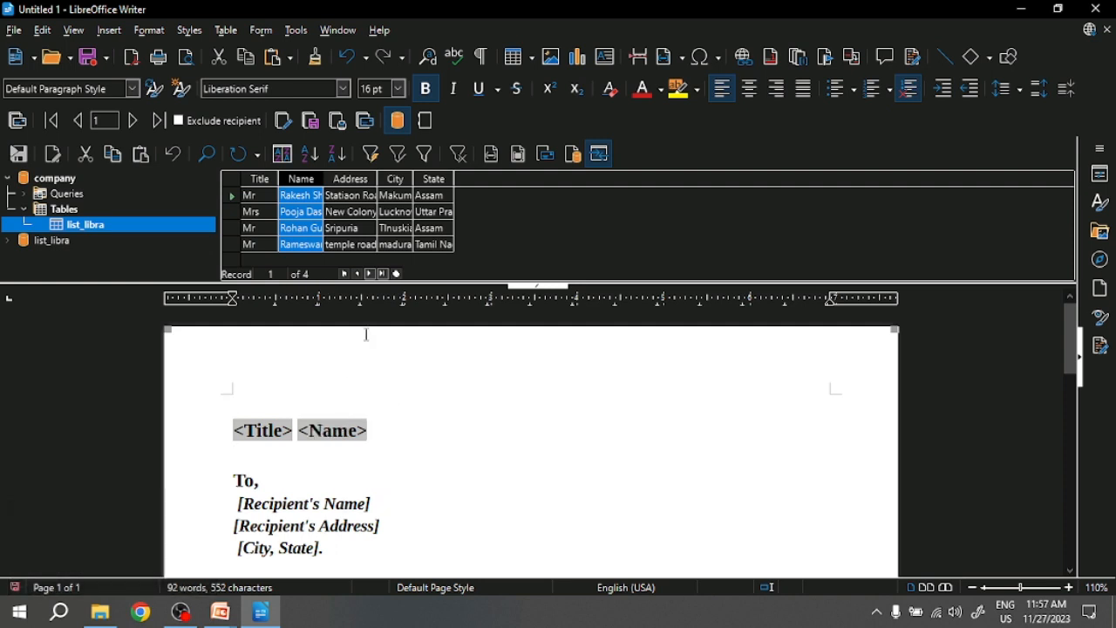
pyautogui.click(352, 181)
pyautogui.moveTo(352, 181); pyautogui.dragTo(249, 460)
pyautogui.press('Return')
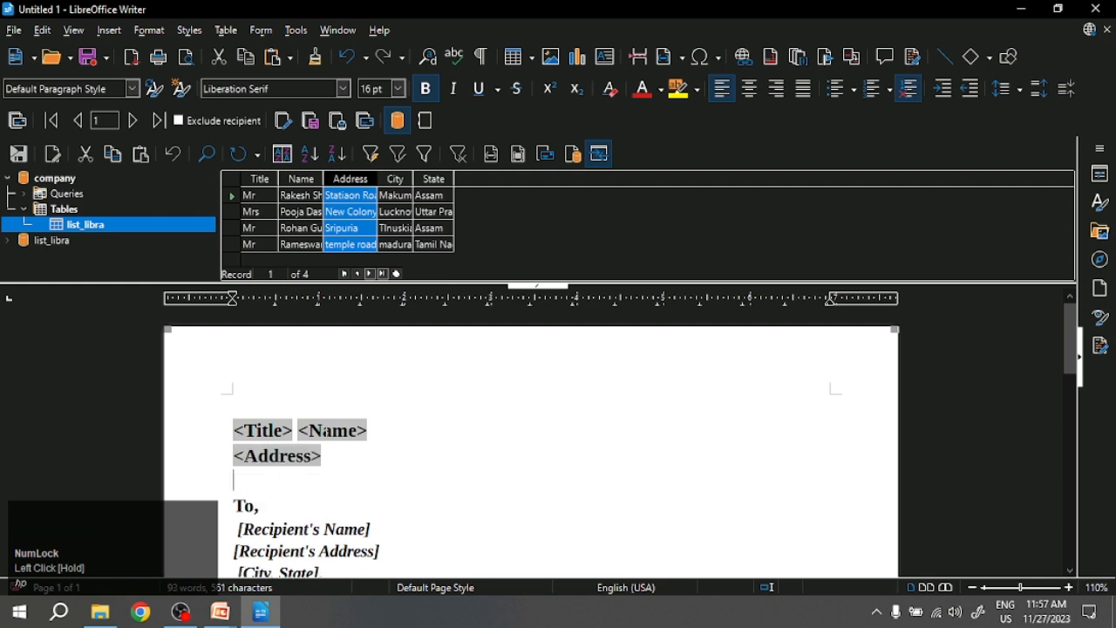
# Insert the City and State fields below the Address field, separated by a comma and ending with a period
pyautogui.click(403, 185)
pyautogui.moveTo(403, 186); pyautogui.dragTo(251, 486)
pyautogui.write(',')
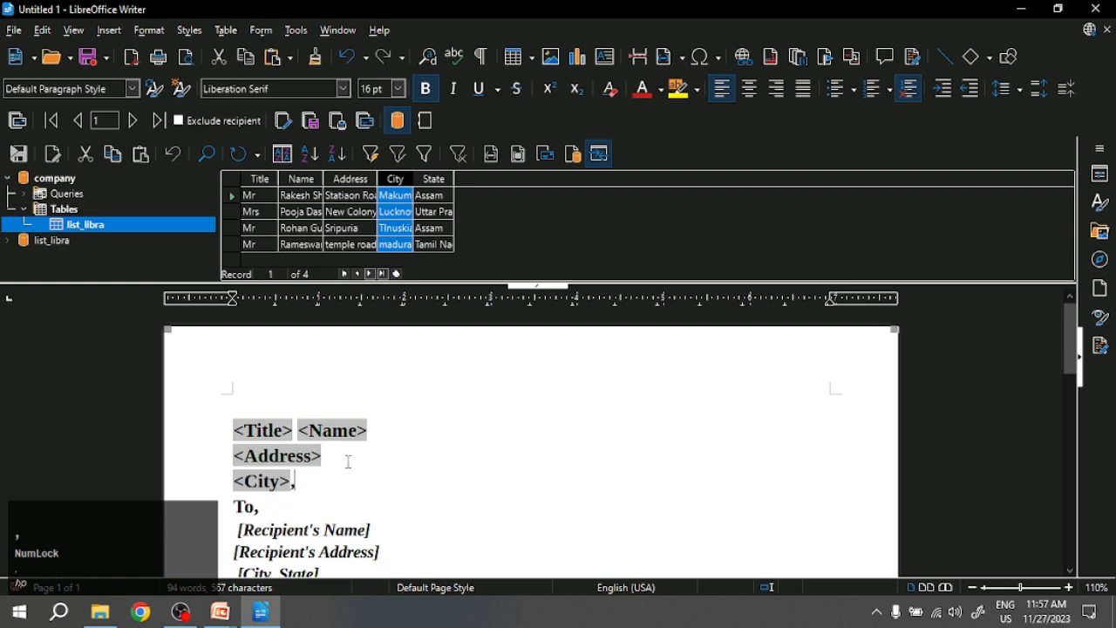
pyautogui.moveTo(442, 186); pyautogui.dragTo(361, 486)
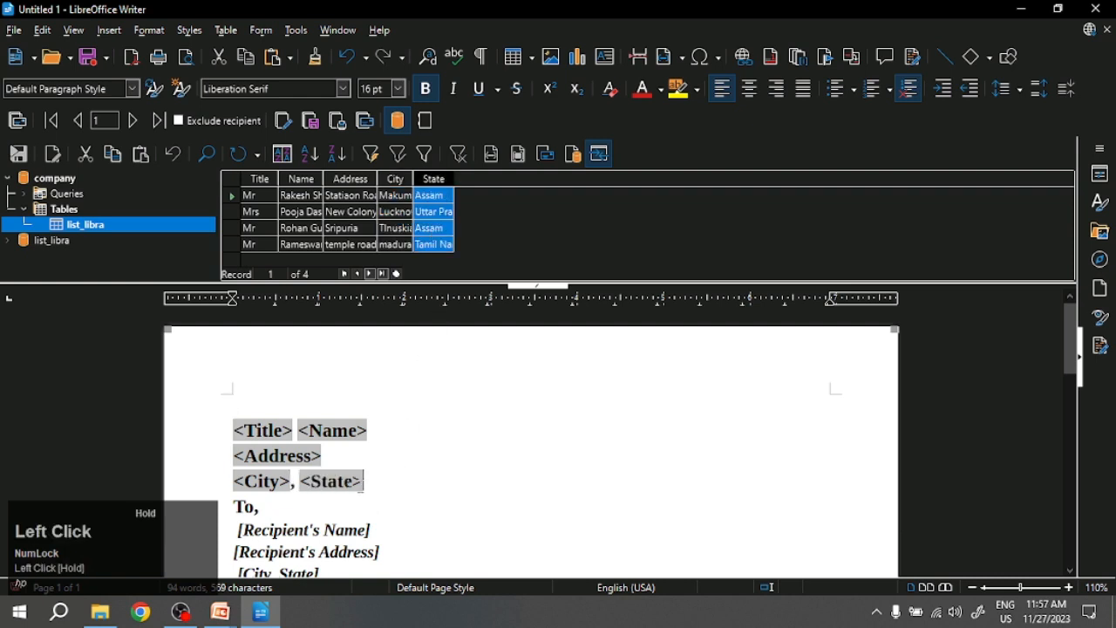
pyautogui.write('.')
pyautogui.scroll(-1, 361, 487)
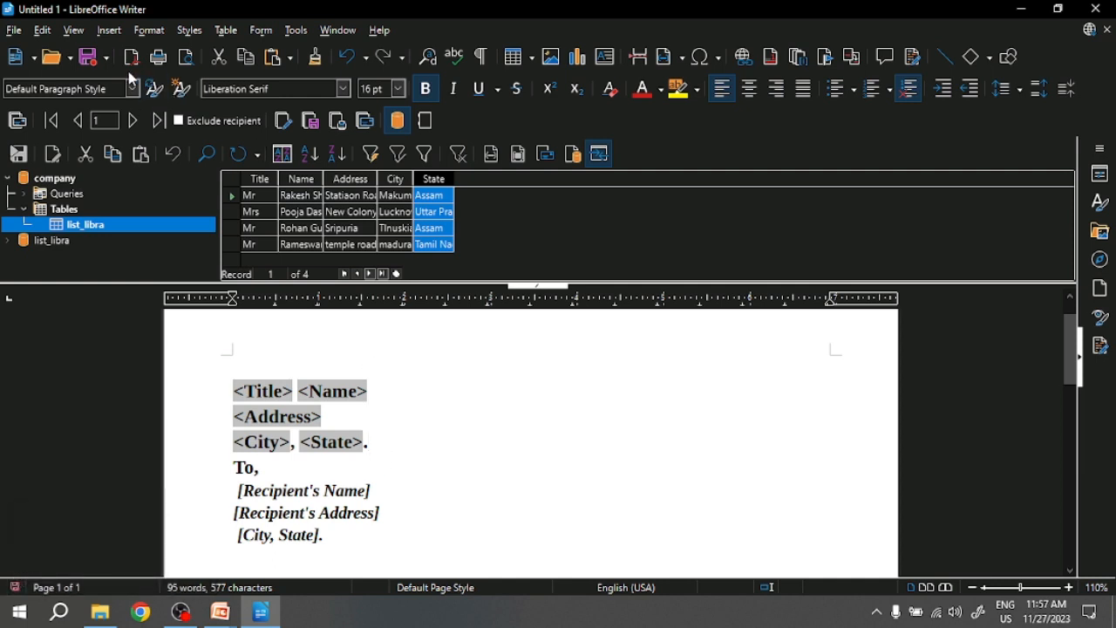
# Hide the data sources and replace the bracketed recipient placeholders under "To," with a copy of the inserted field lines
pyautogui.click(74, 33)
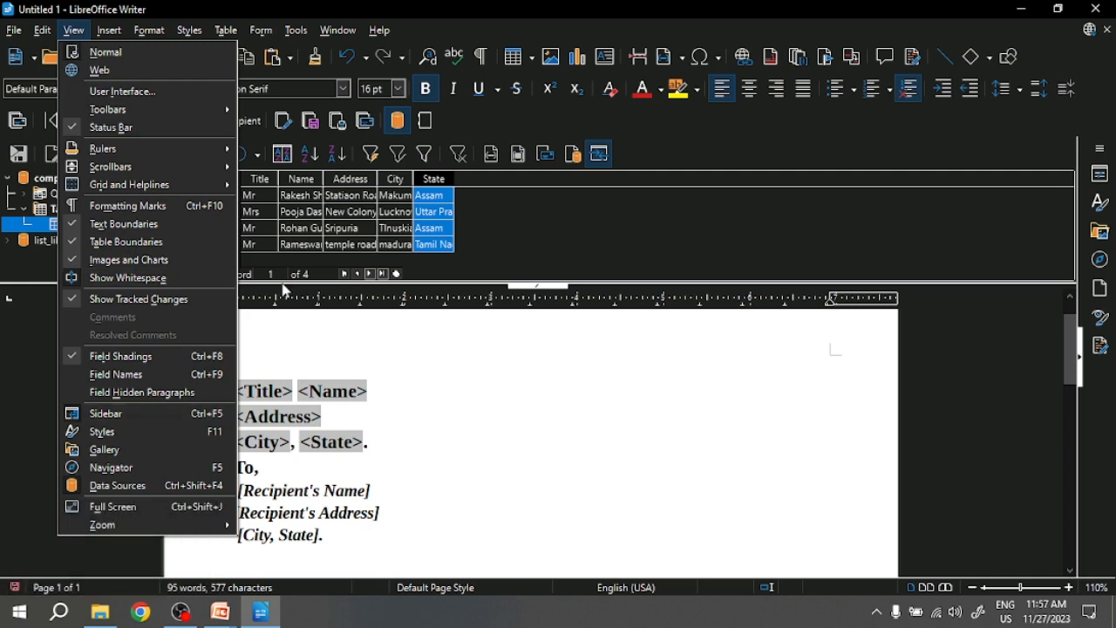
pyautogui.click(144, 486)
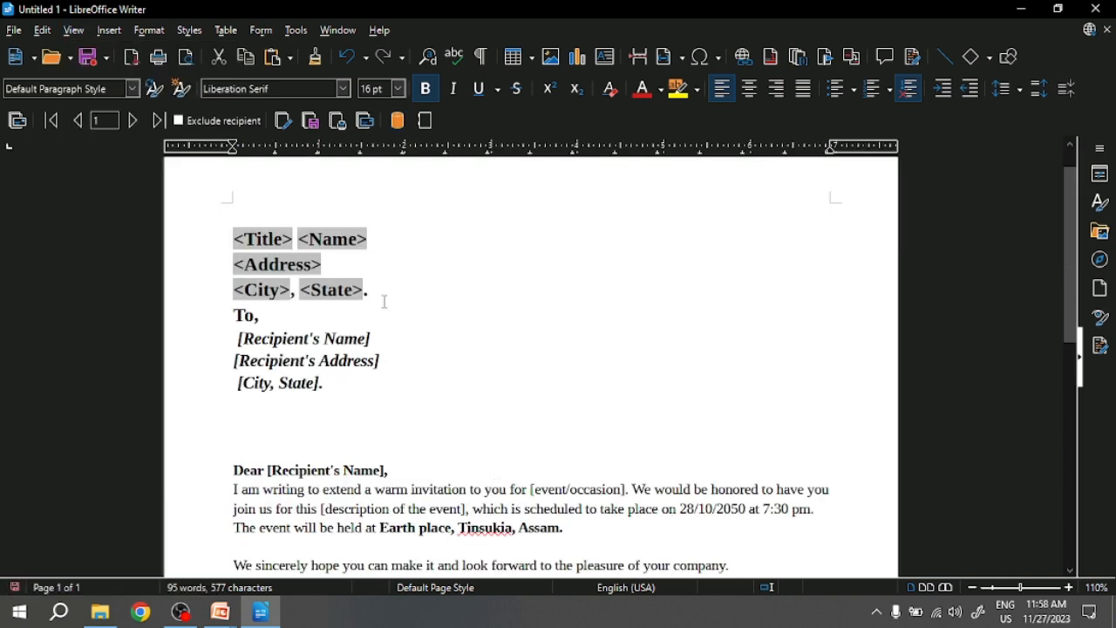
pyautogui.moveTo(370, 403); pyautogui.dragTo(224, 339)
pyautogui.press('BackSpace')
pyautogui.moveTo(375, 292); pyautogui.dragTo(225, 241)
pyautogui.hotkey('ctrl', 'c')
pyautogui.click(235, 338)
pyautogui.hotkey('ctrl', 'v')
# Remove bold from the Title, Name and Address fields under "To," and set the whole address block to 14 pt
pyautogui.moveTo(225, 364); pyautogui.dragTo(222, 347)
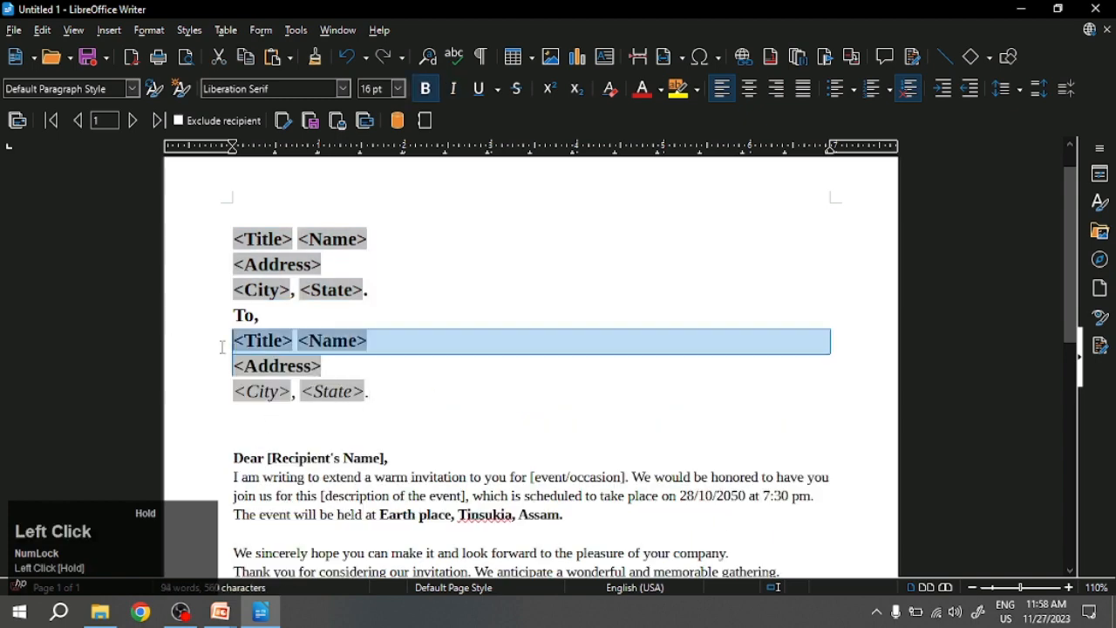
pyautogui.click(425, 89)
pyautogui.moveTo(326, 366); pyautogui.dragTo(230, 366)
pyautogui.click(425, 89)
pyautogui.moveTo(377, 399); pyautogui.dragTo(226, 340)
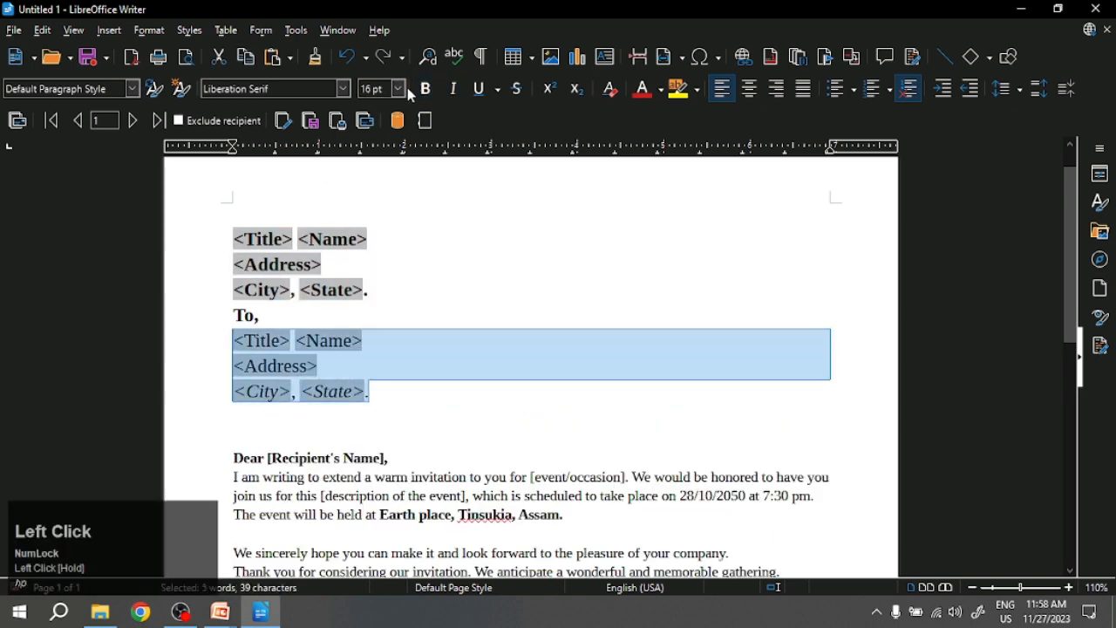
pyautogui.click(399, 89)
pyautogui.click(373, 203)
pyautogui.click(398, 89)
pyautogui.click(373, 230)
# Replace the recipient's name placeholder after "Dear" with bold Title and Name fields and remove the original field lines above "To,"
pyautogui.moveTo(375, 292); pyautogui.dragTo(219, 294)
pyautogui.press('BackSpace')
pyautogui.hotkey('ctrl', 'c')
pyautogui.click(385, 397)
pyautogui.hotkey('ctrl', 'v')
pyautogui.moveTo(385, 398); pyautogui.dragTo(283, 398)
pyautogui.press('BackSpace')
pyautogui.click(426, 89)
pyautogui.moveTo(388, 398); pyautogui.dragTo(328, 399)
pyautogui.click(426, 89)
pyautogui.click(482, 345)
pyautogui.scroll(-3, 445, 383)
pyautogui.scroll(3, 438, 388)
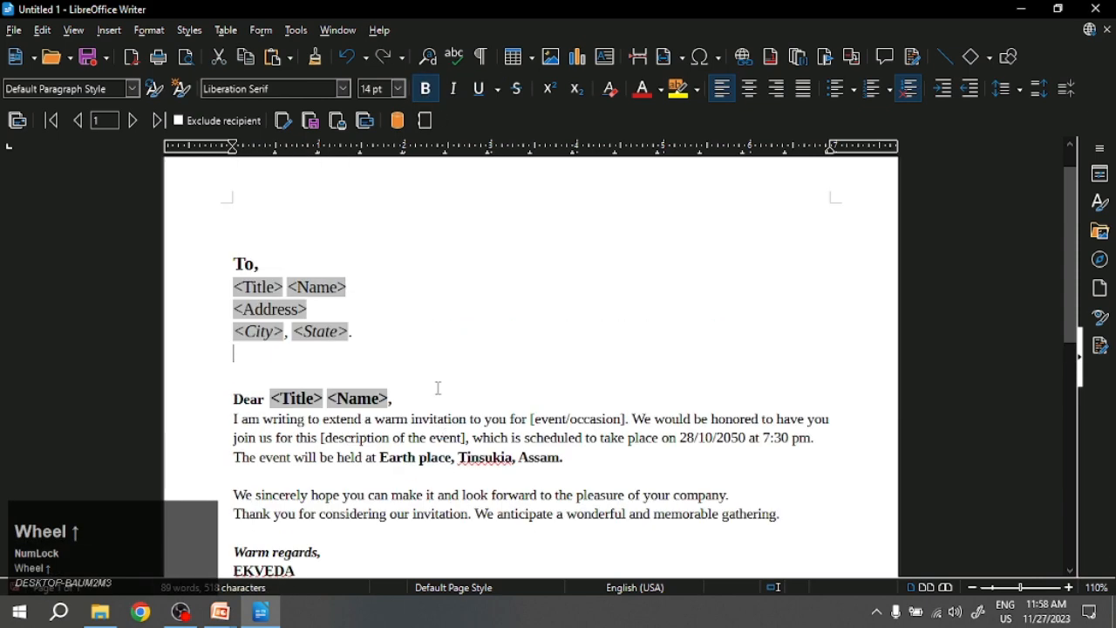
# Print the document as a form letter to file, saving all records as a single document named final in the invite list folder
pyautogui.click(19, 38)
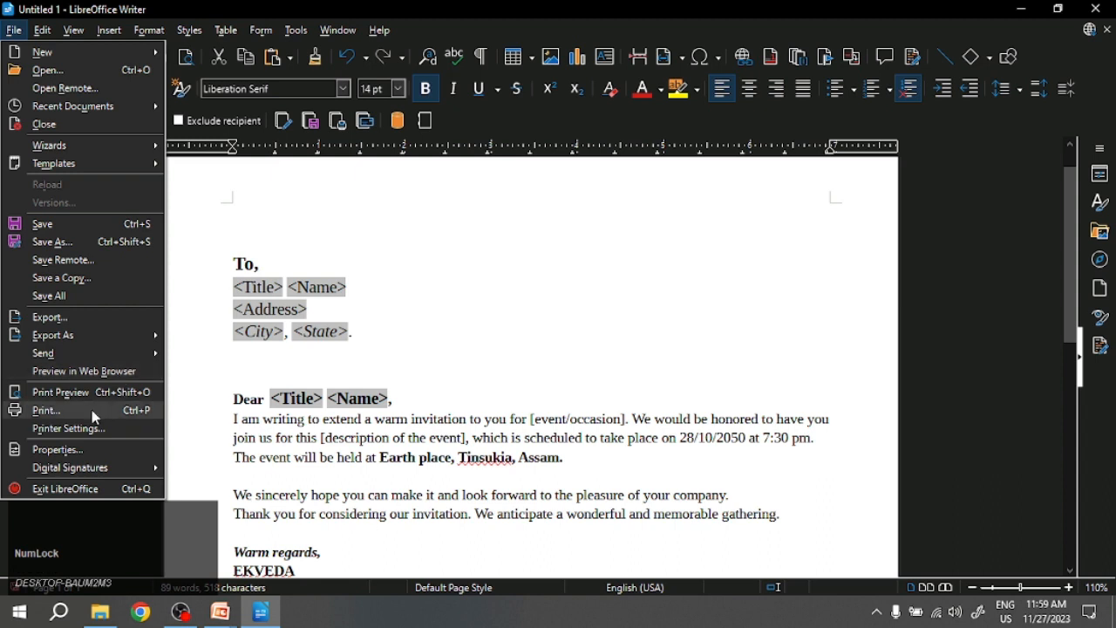
pyautogui.click(94, 409)
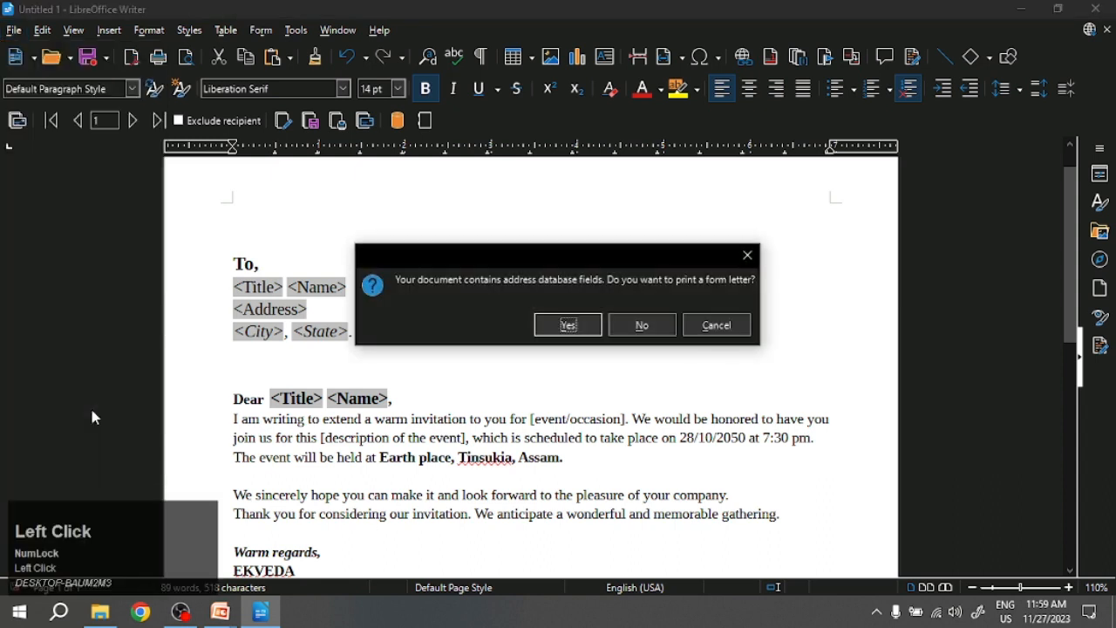
pyautogui.click(580, 330)
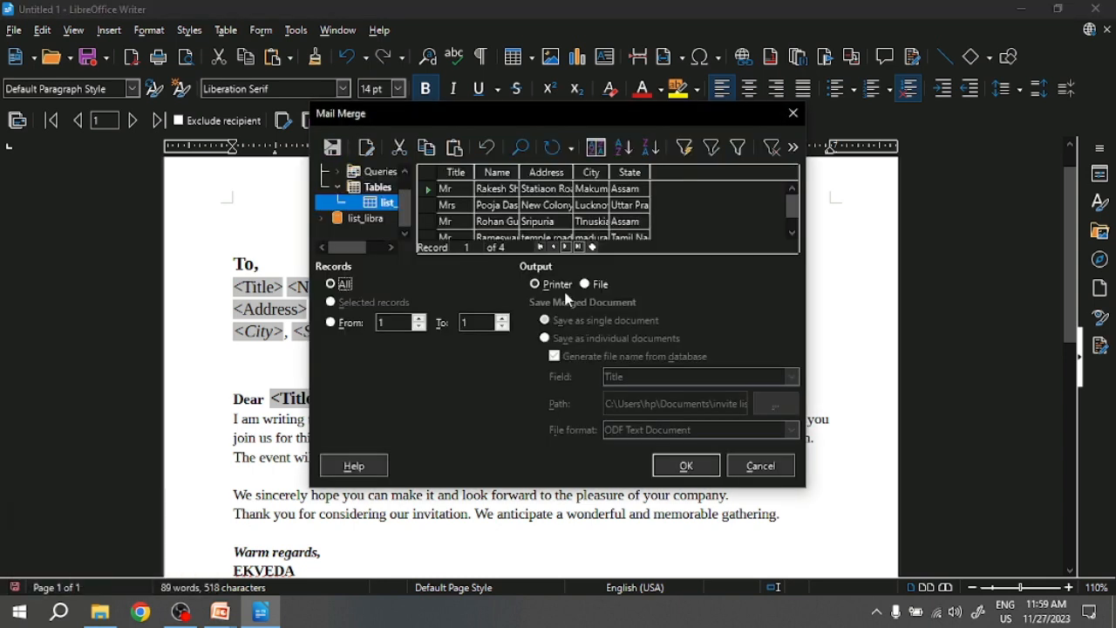
pyautogui.click(585, 284)
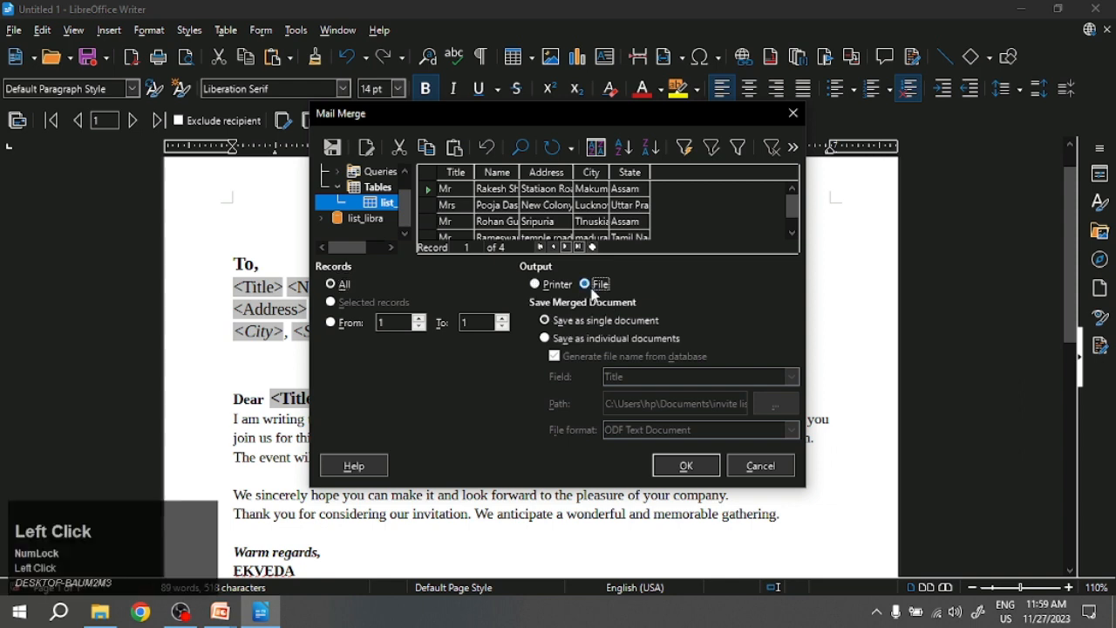
pyautogui.click(685, 465)
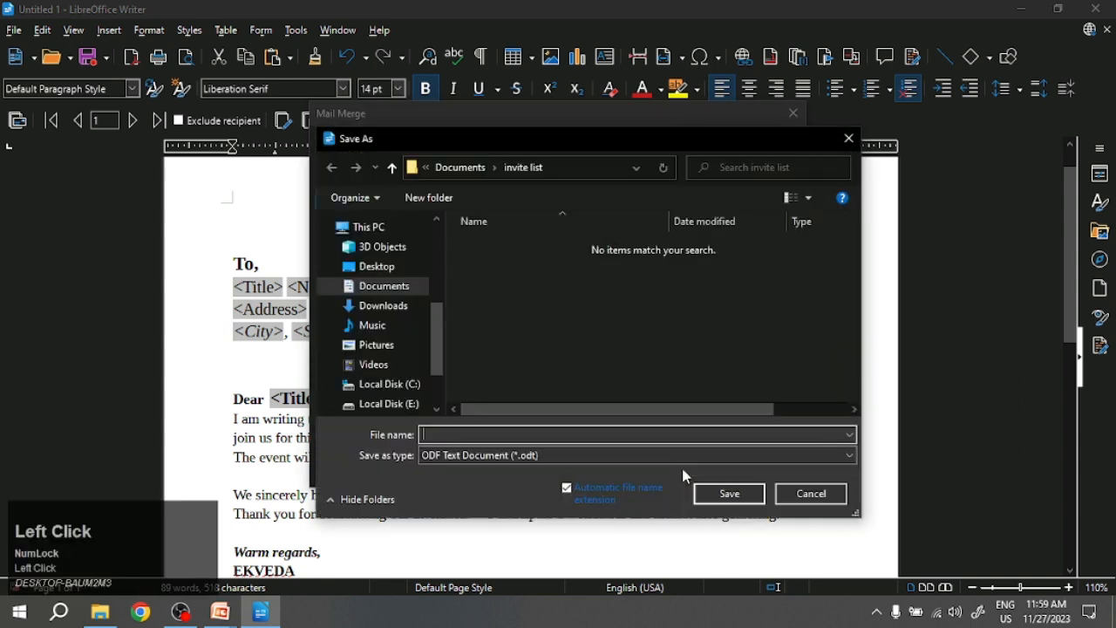
pyautogui.click(501, 432)
pyautogui.write('po')
pyautogui.write('f')
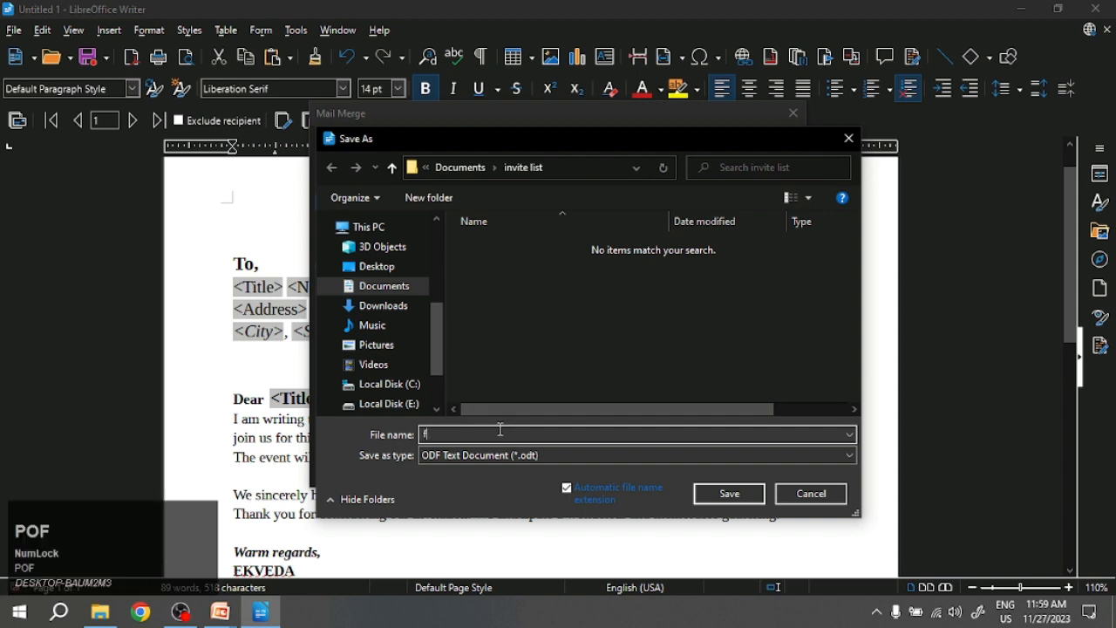
pyautogui.click(725, 493)
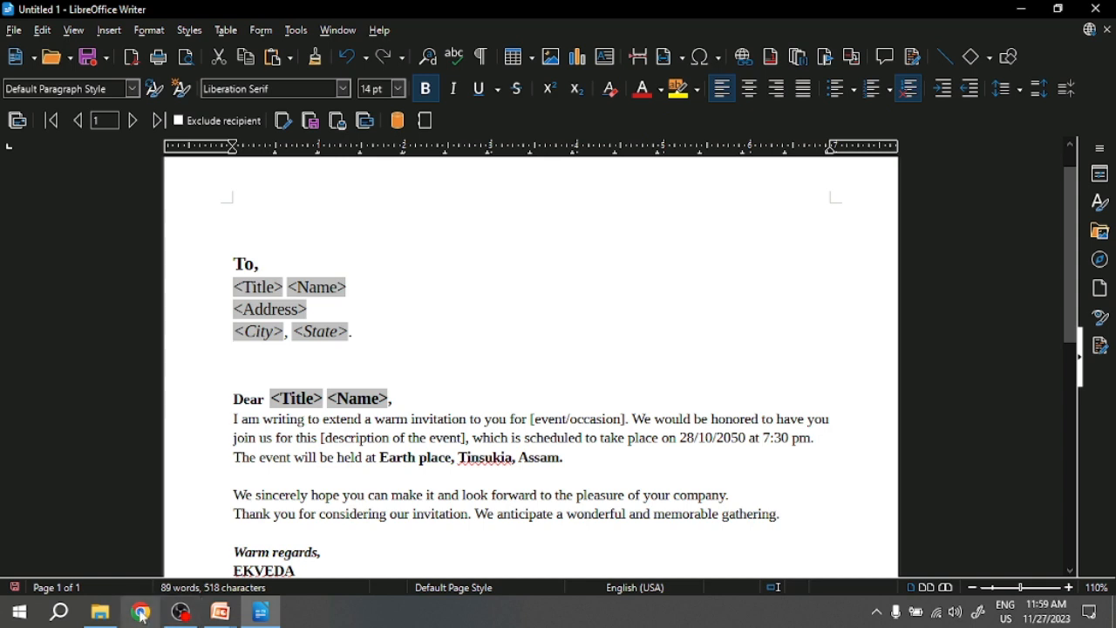
# Switch to File Explorer and open final.odt from the invite list folder in a maximized window
pyautogui.click(101, 612)
pyautogui.click(374, 347)
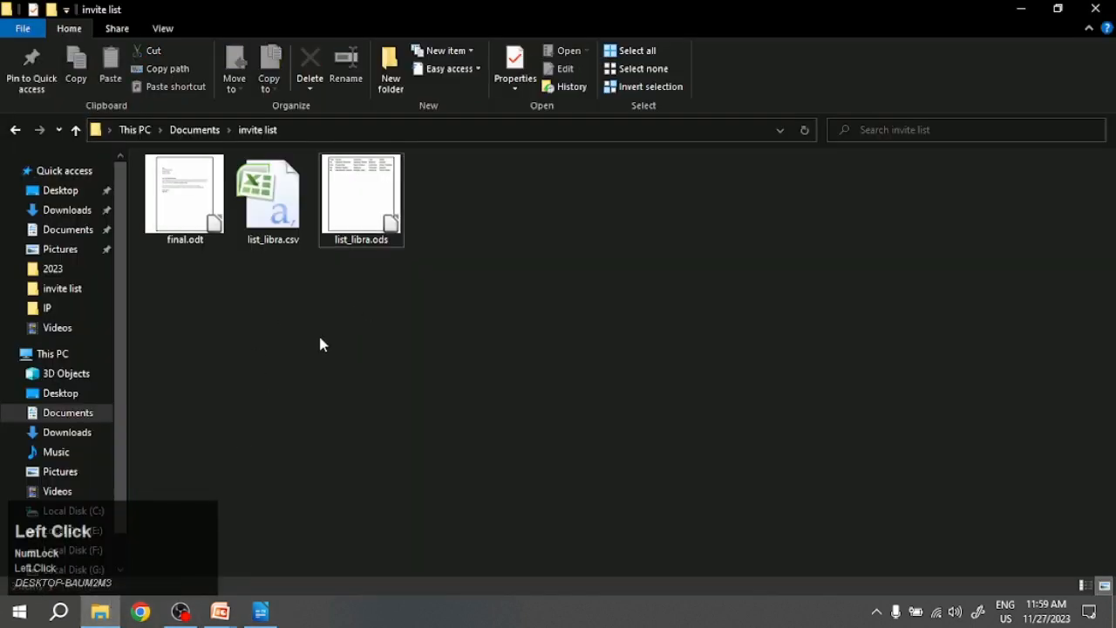
pyautogui.click(196, 231)
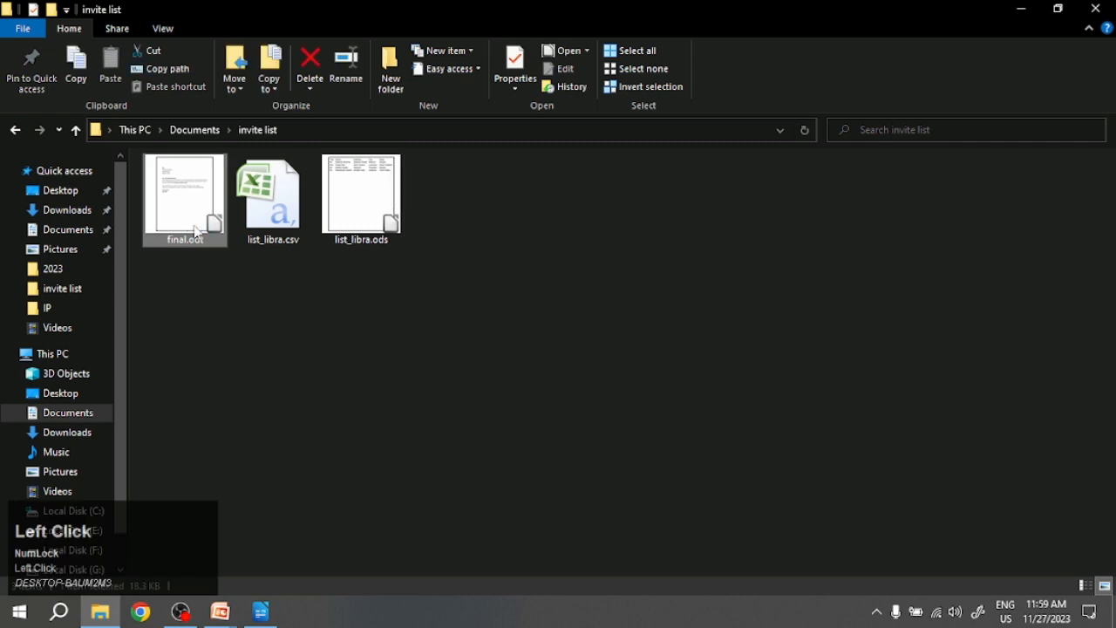
pyautogui.doubleClick(195, 231)
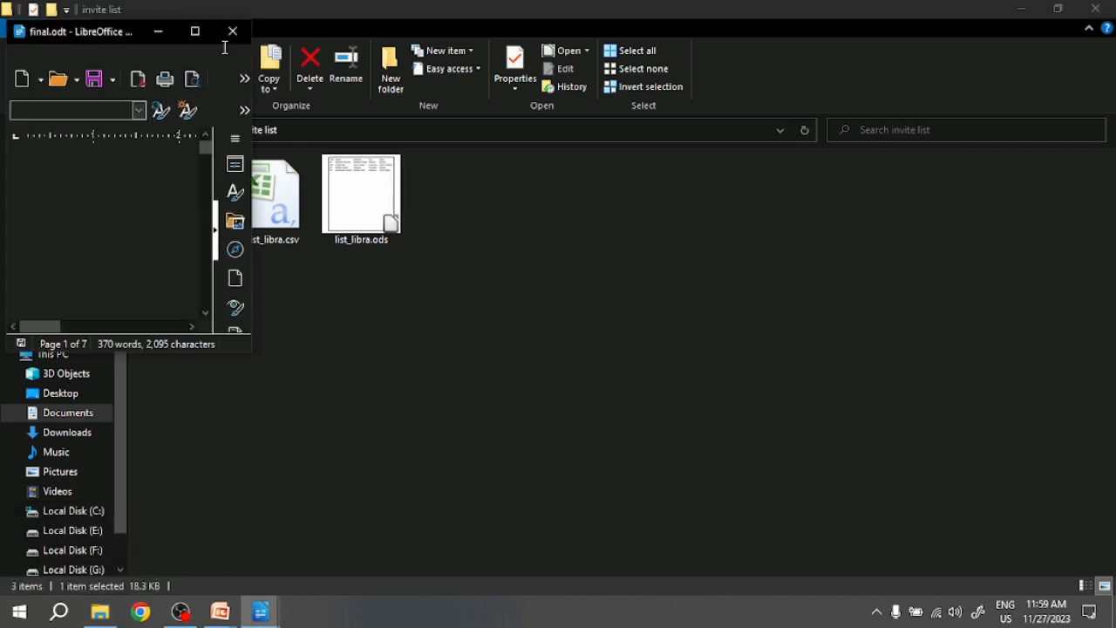
pyautogui.click(194, 32)
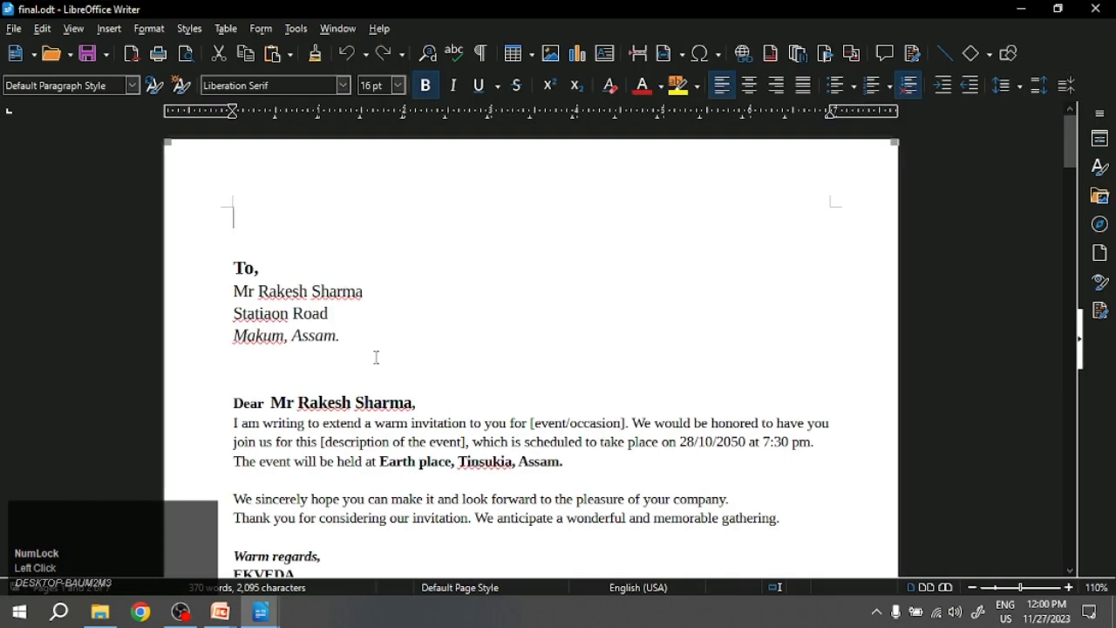
# Check the addresses and salutations of the merged letters throughout final.odt, and close the document
pyautogui.scroll(-3, 374, 356)
pyautogui.scroll(-10, 377, 362)
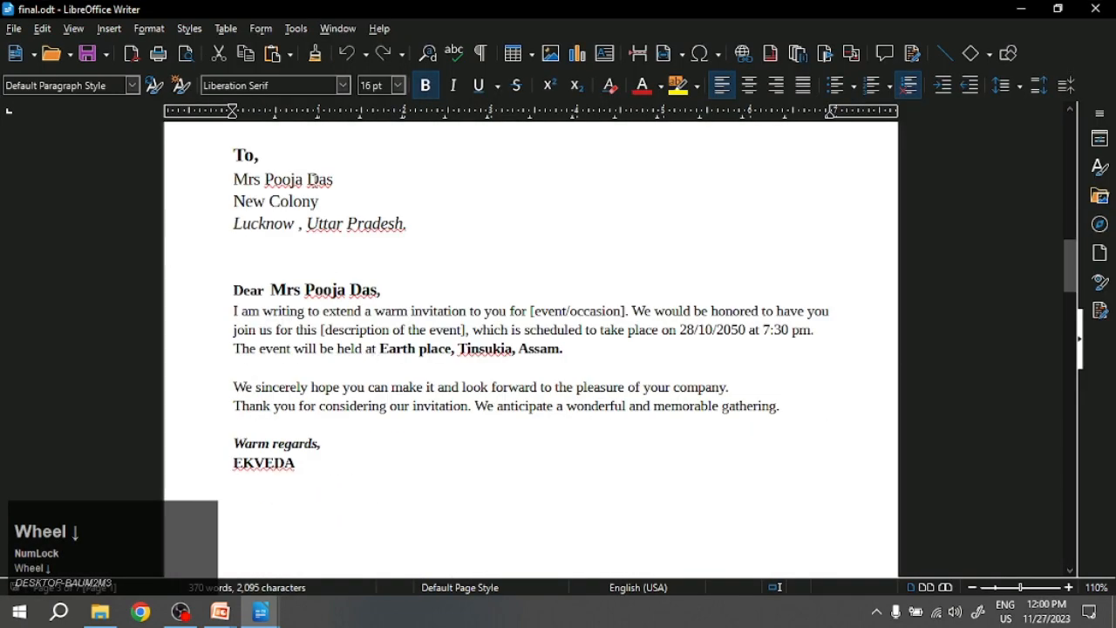
pyautogui.scroll(-20, 367, 307)
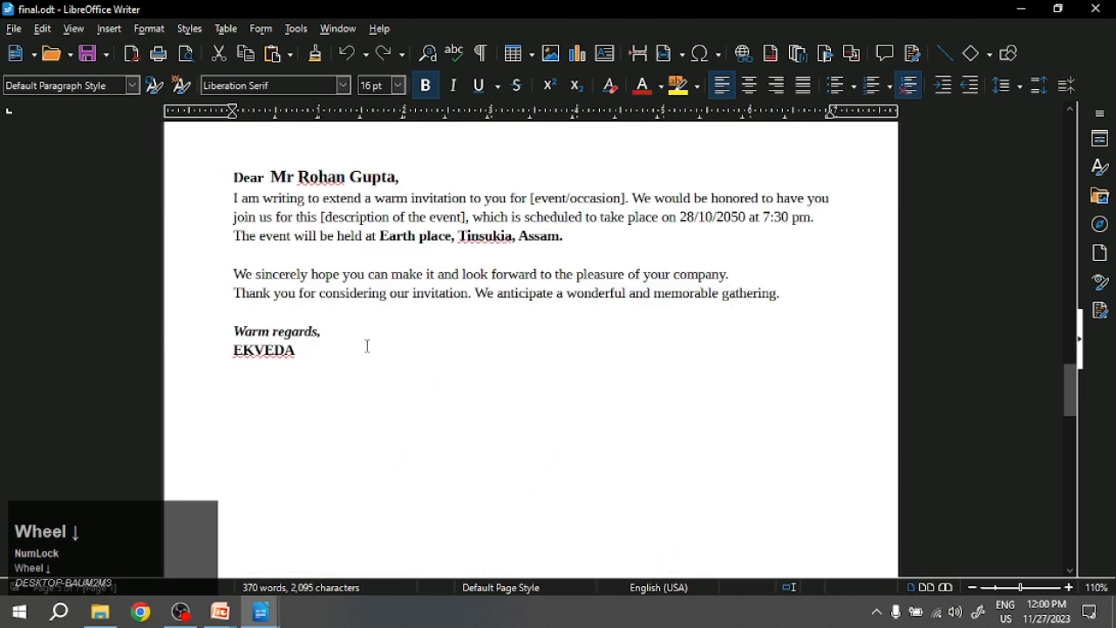
pyautogui.scroll(3, 367, 346)
pyautogui.scroll(-15, 398, 362)
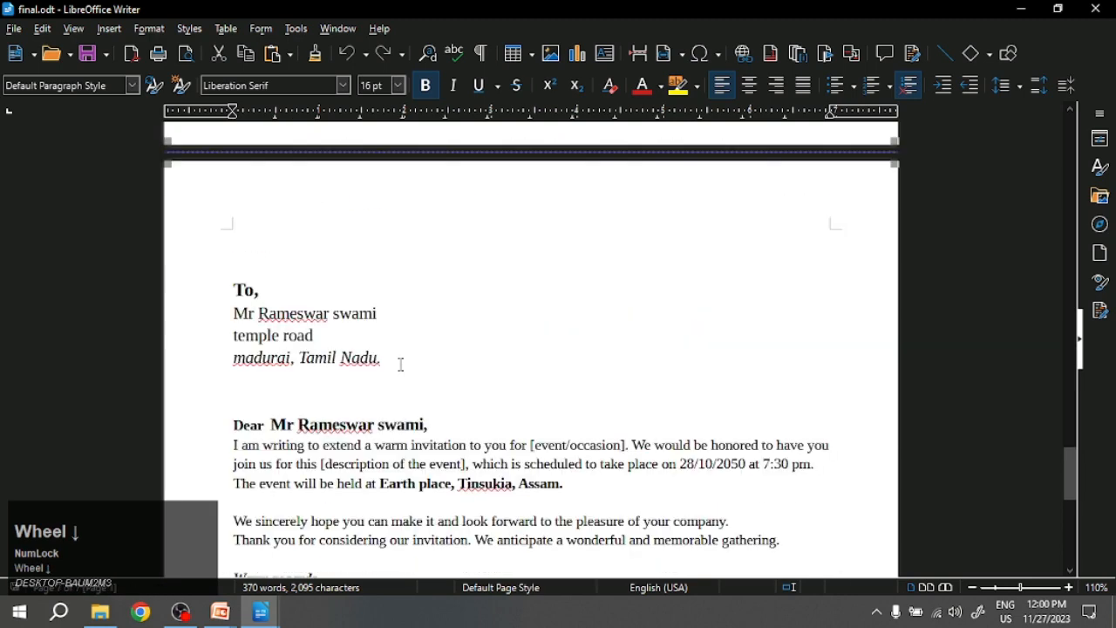
pyautogui.scroll(2, 410, 293)
pyautogui.scroll(-10, 317, 381)
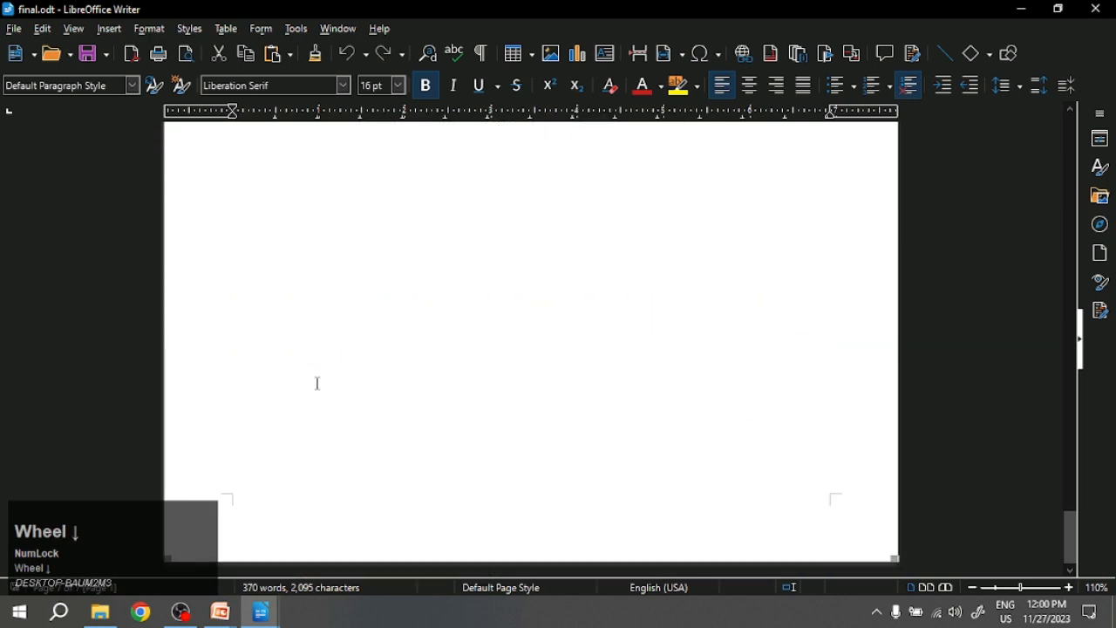
pyautogui.scroll(10, 317, 383)
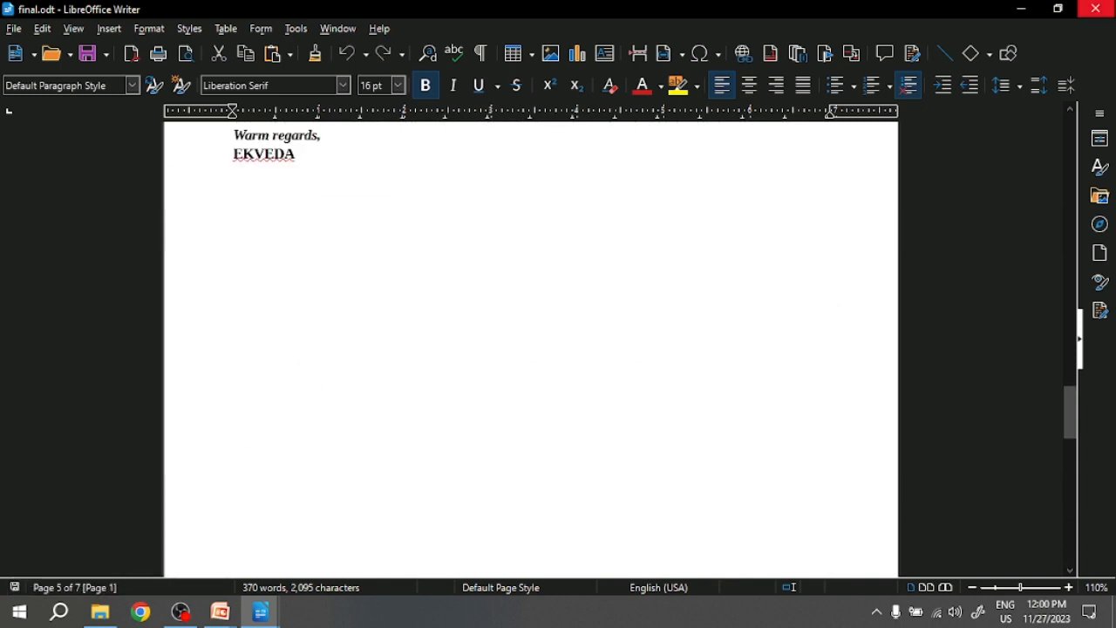
pyautogui.click(1095, 9)
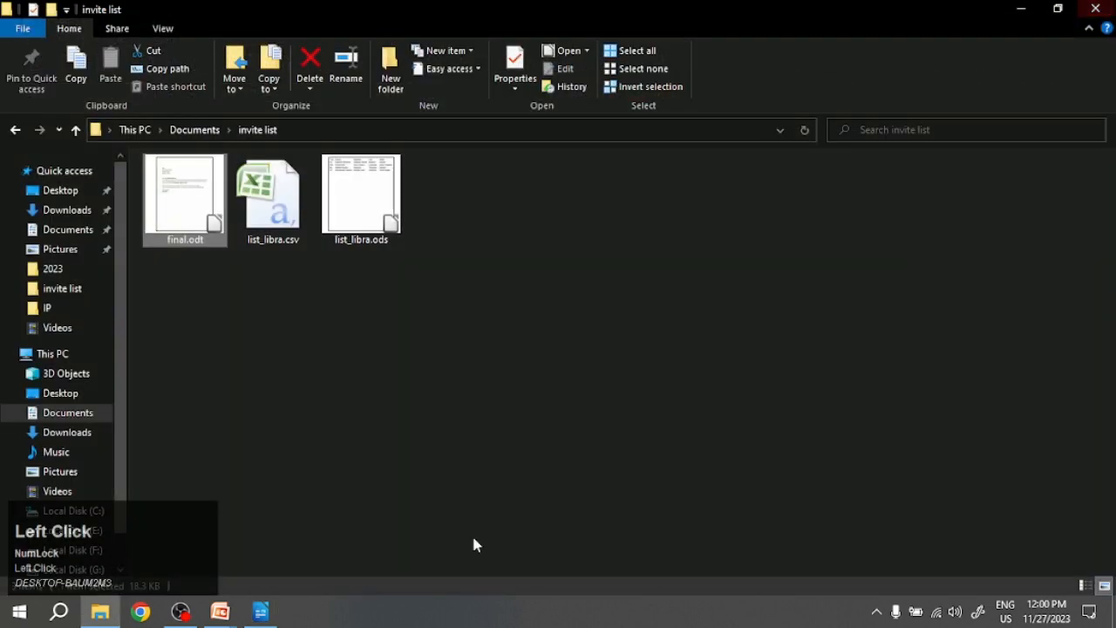
# Return to the Untitled 1 letter and delete all merge fields under "To," and in the "Dear" salutation
pyautogui.click(263, 614)
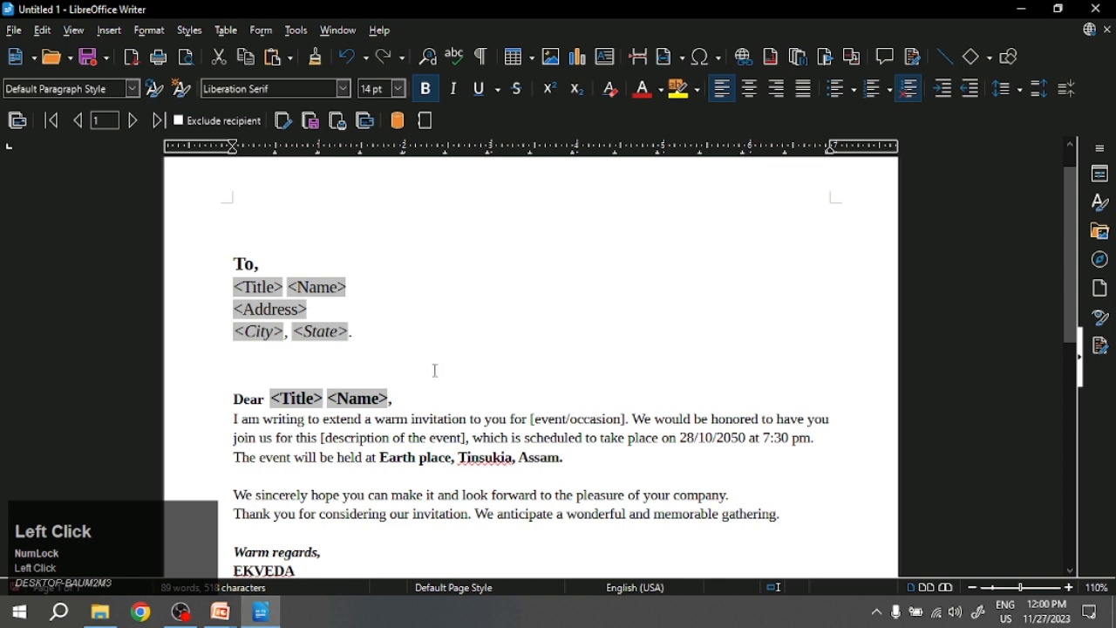
pyautogui.moveTo(381, 337); pyautogui.dragTo(217, 291)
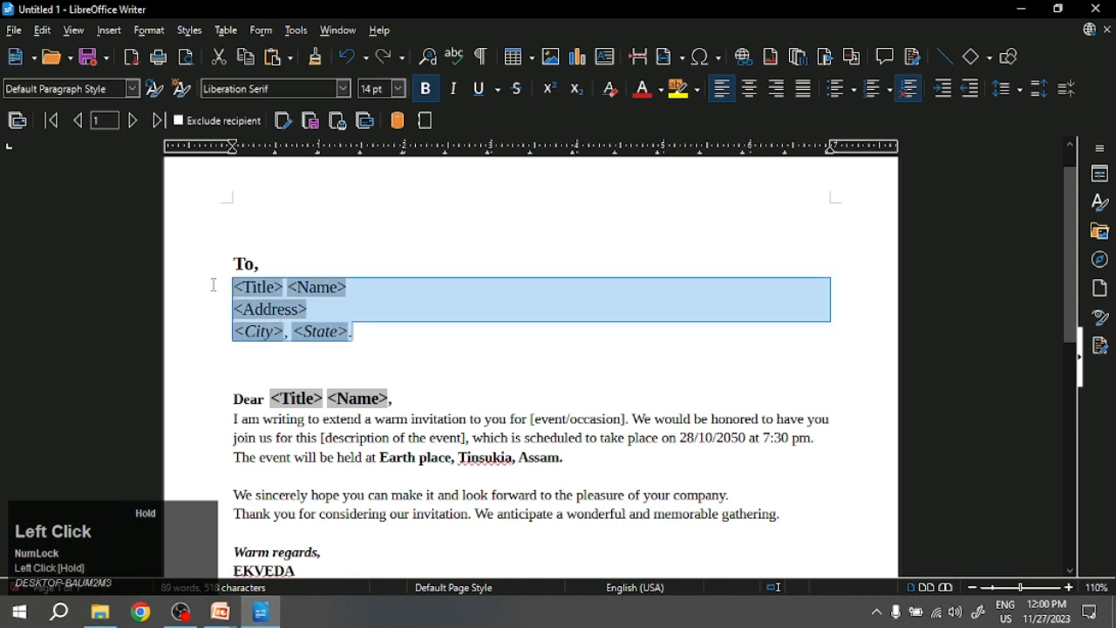
pyautogui.press('Delete')
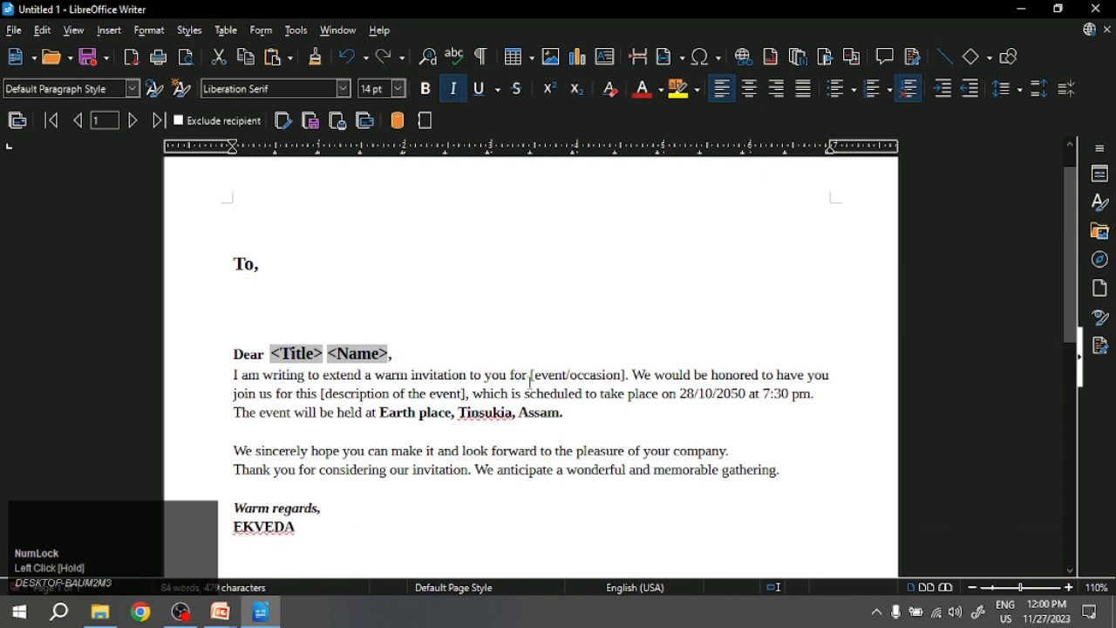
pyautogui.click(296, 353)
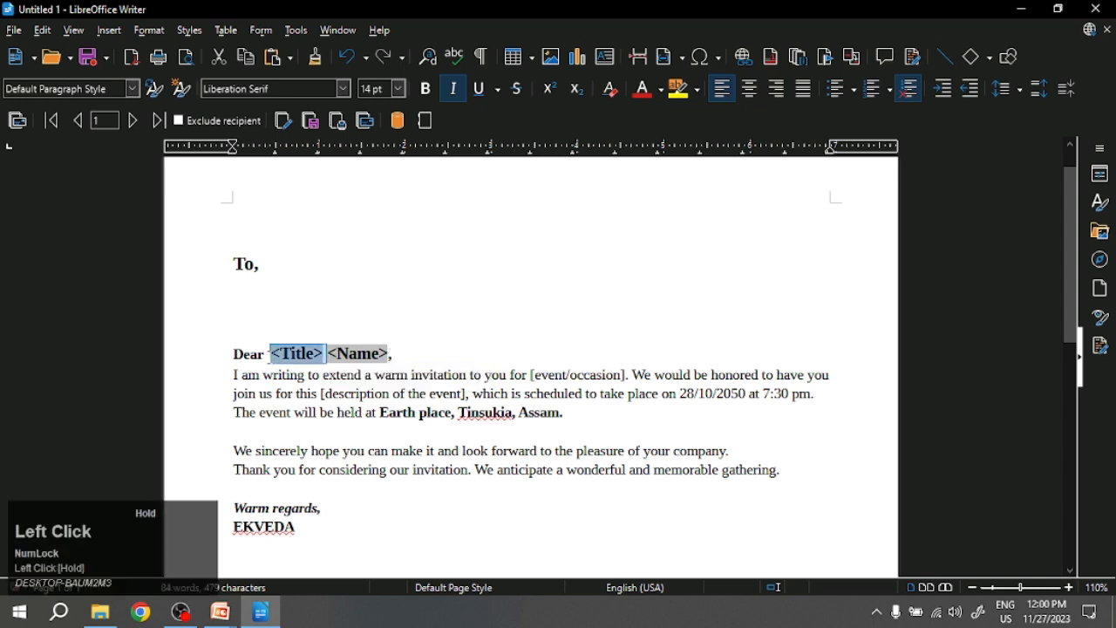
pyautogui.press('Delete')
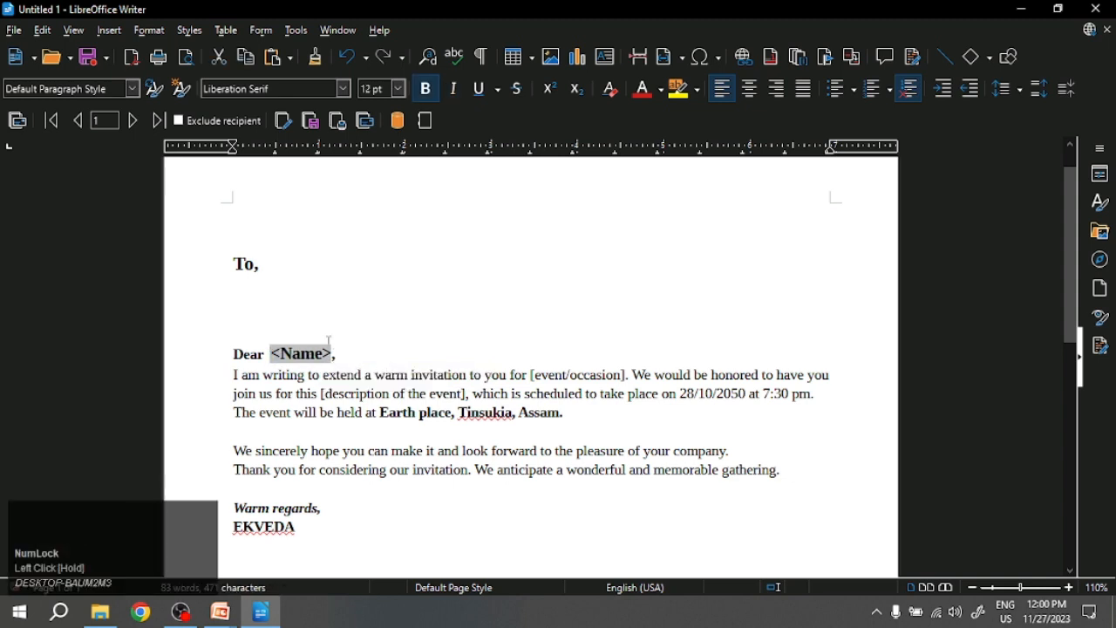
pyautogui.moveTo(328, 353); pyautogui.dragTo(281, 354)
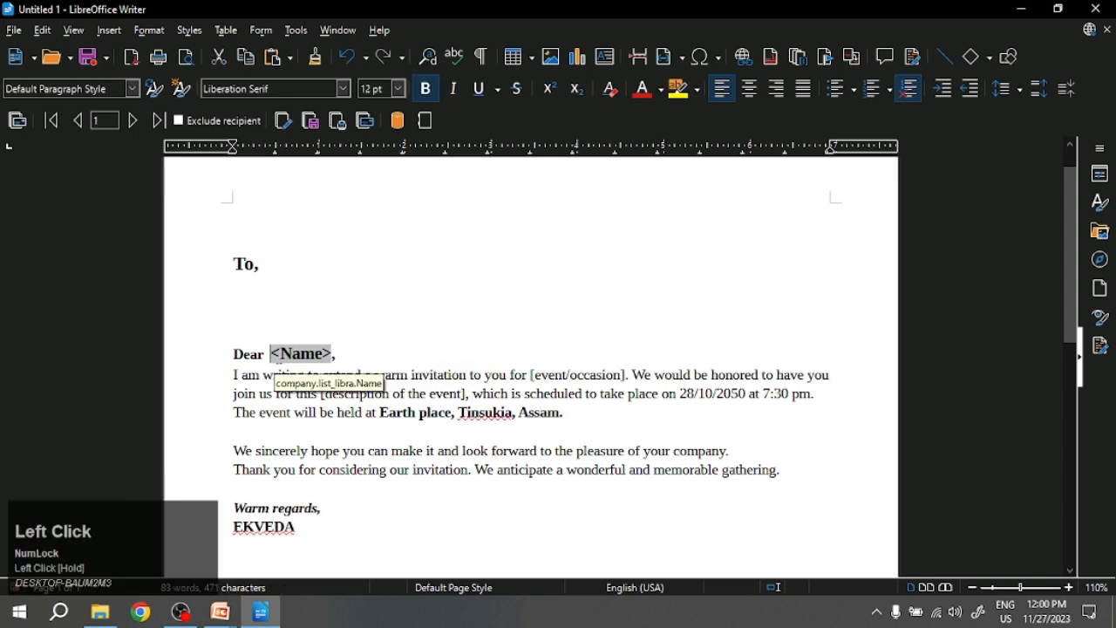
pyautogui.press('Delete')
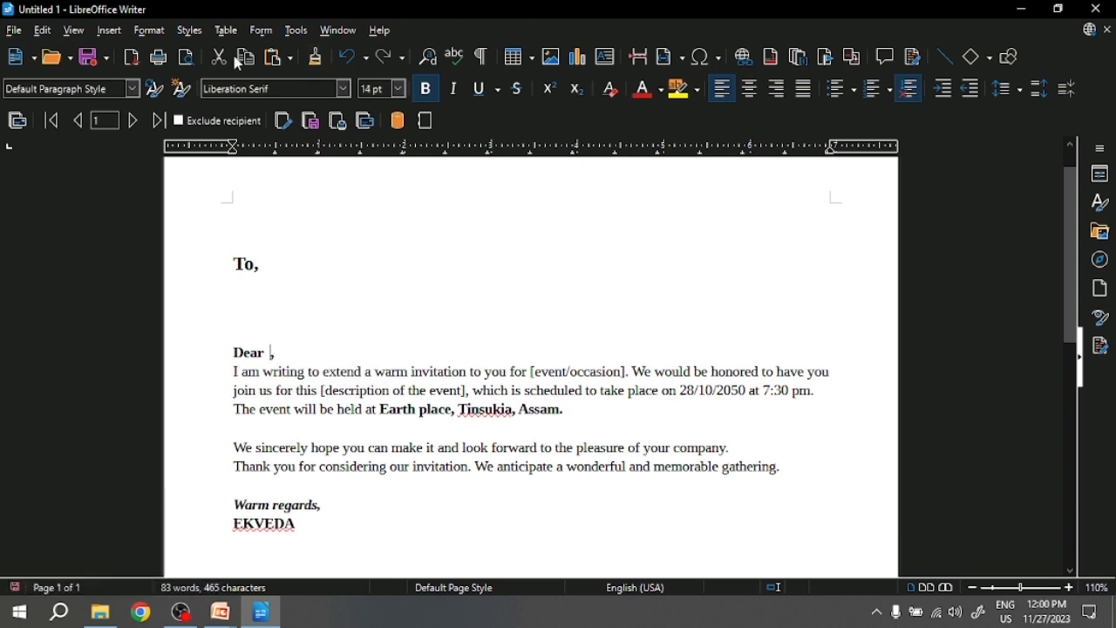
# Start the Mail Merge Wizard for the current document as a letter and choose the company address list with table list_libra
pyautogui.click(297, 31)
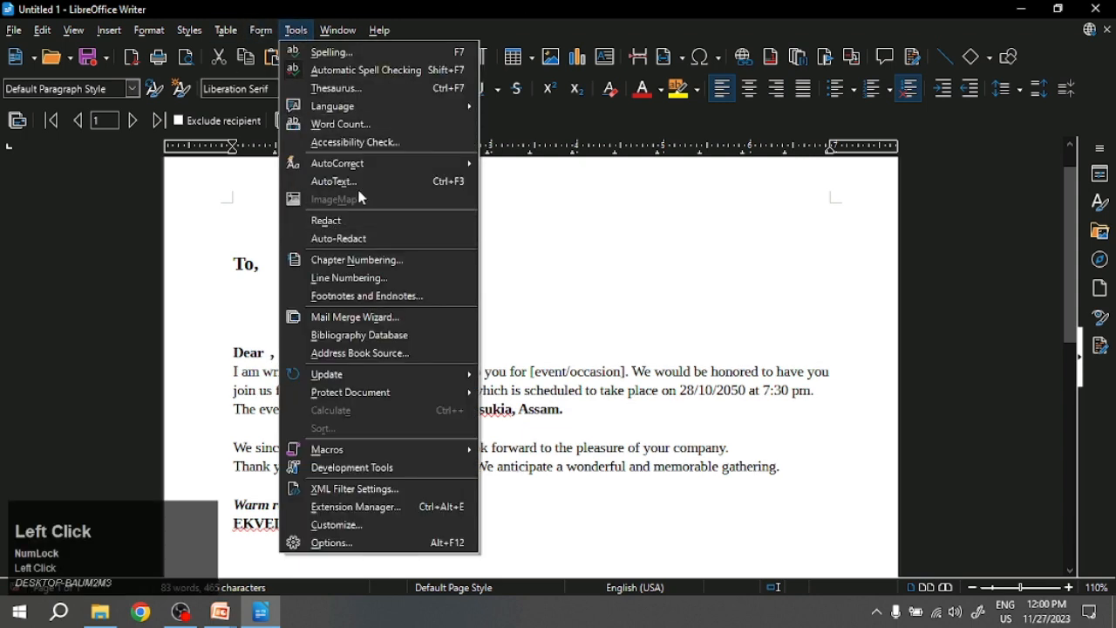
pyautogui.click(369, 322)
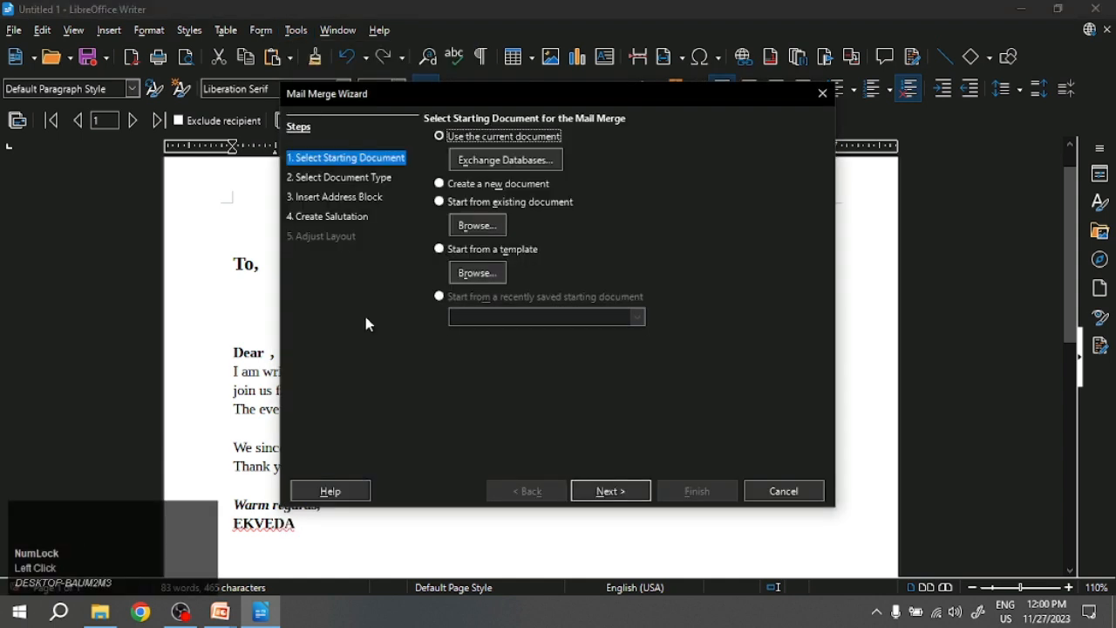
pyautogui.click(359, 178)
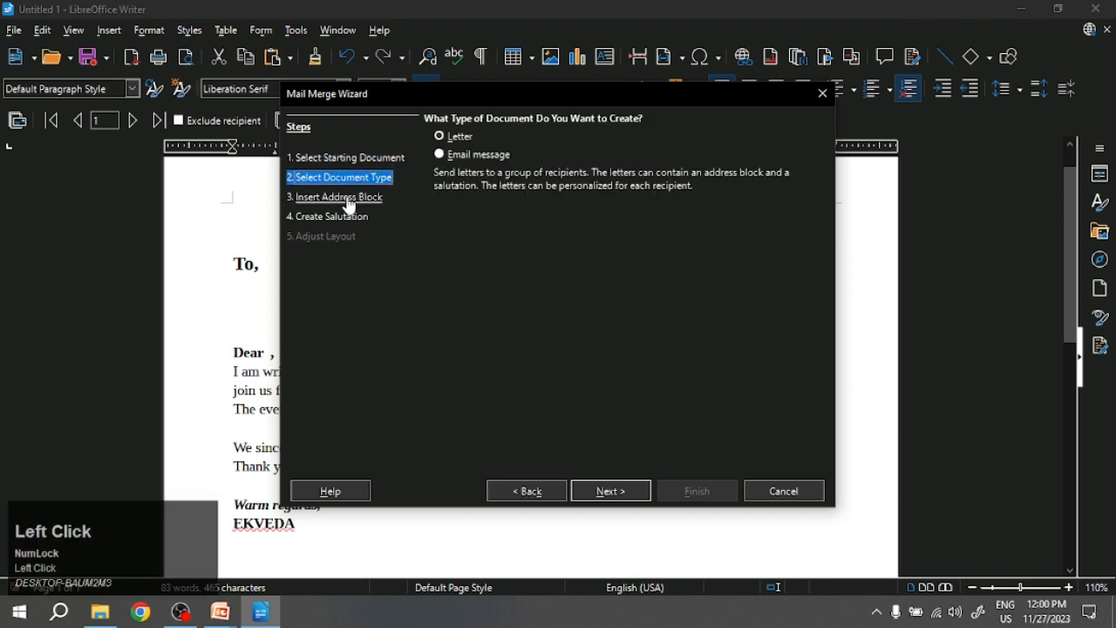
pyautogui.click(347, 201)
pyautogui.click(785, 150)
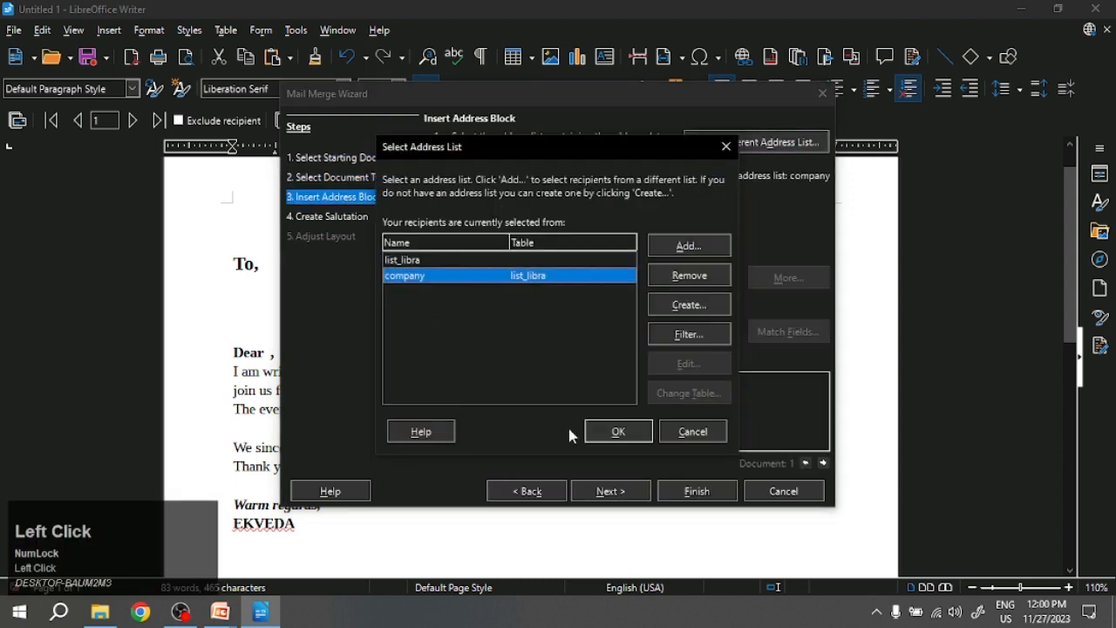
pyautogui.click(609, 430)
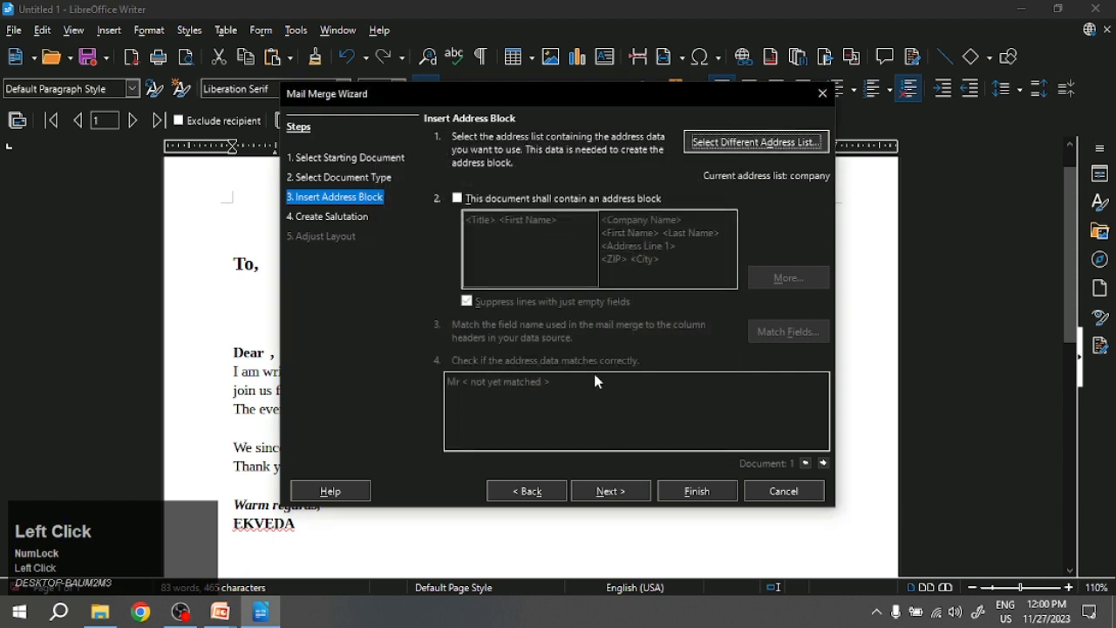
# Leave the address block and the salutation switched off in the Mail Merge Wizard and finish it
pyautogui.click(457, 199)
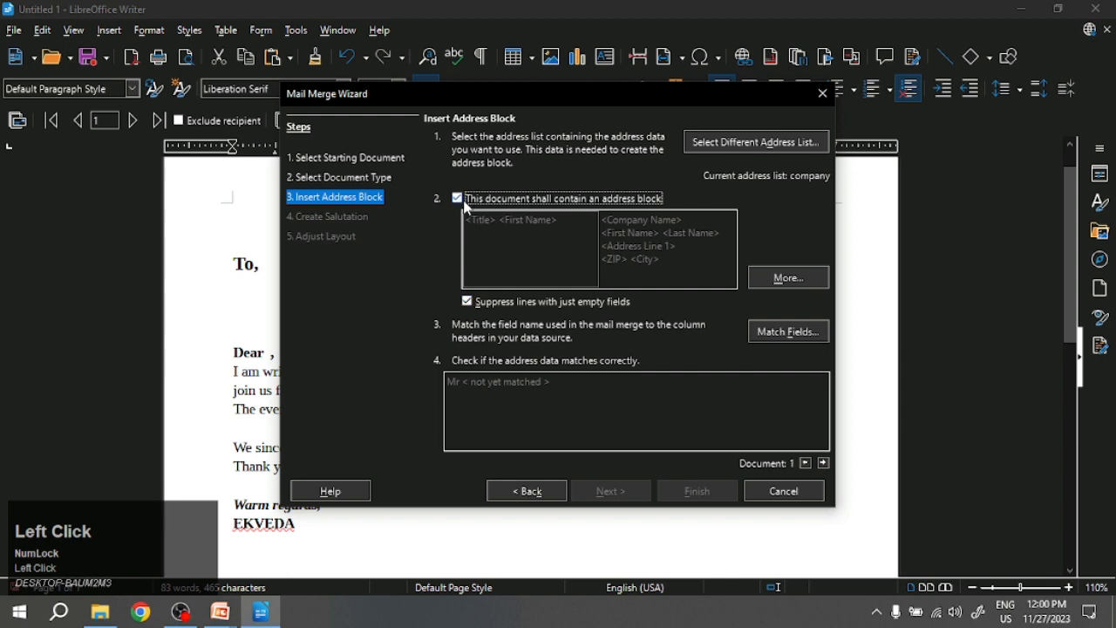
pyautogui.click(457, 198)
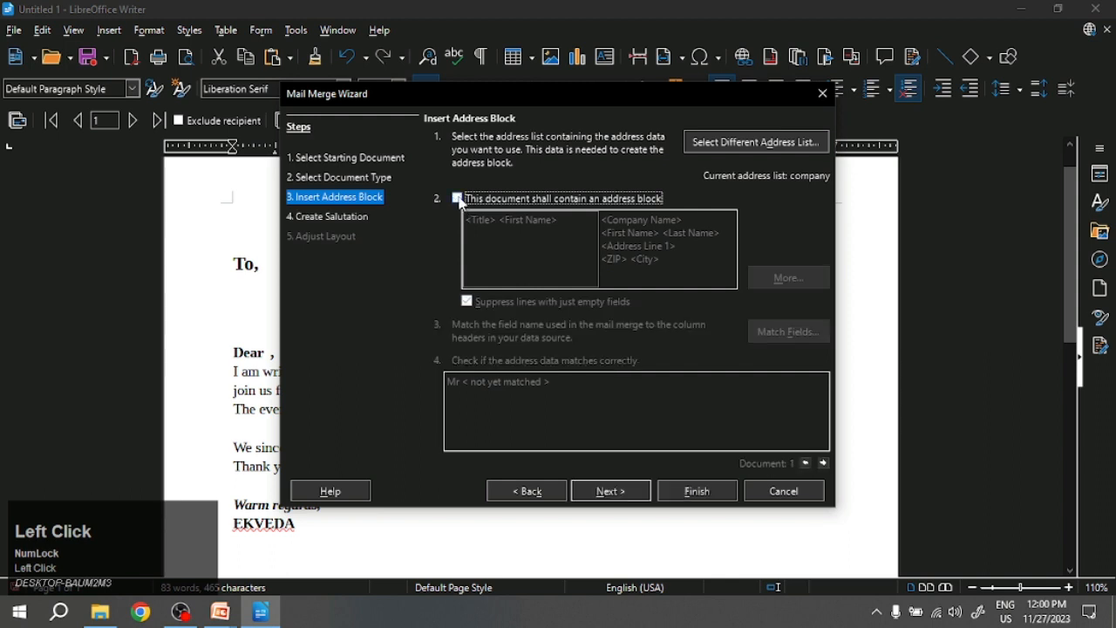
pyautogui.click(359, 224)
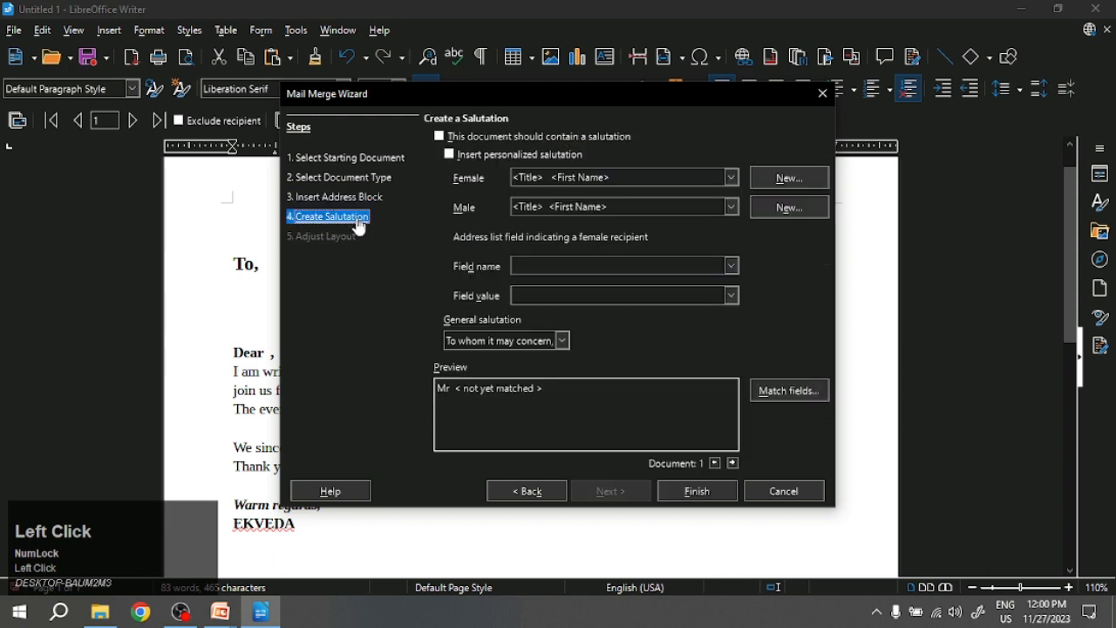
pyautogui.click(440, 137)
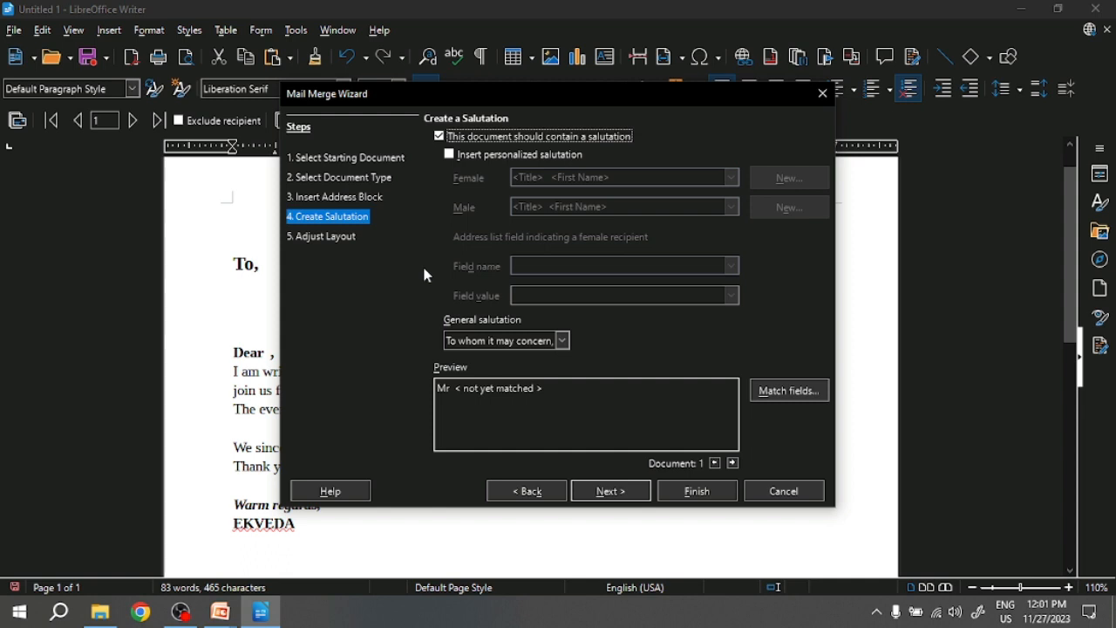
pyautogui.click(439, 138)
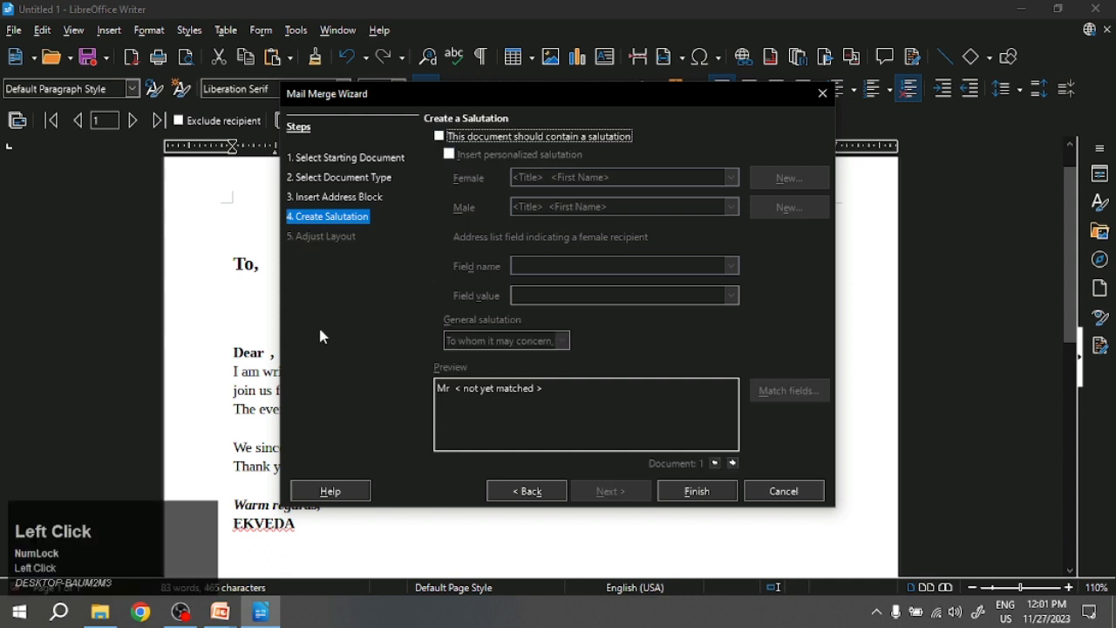
pyautogui.click(715, 493)
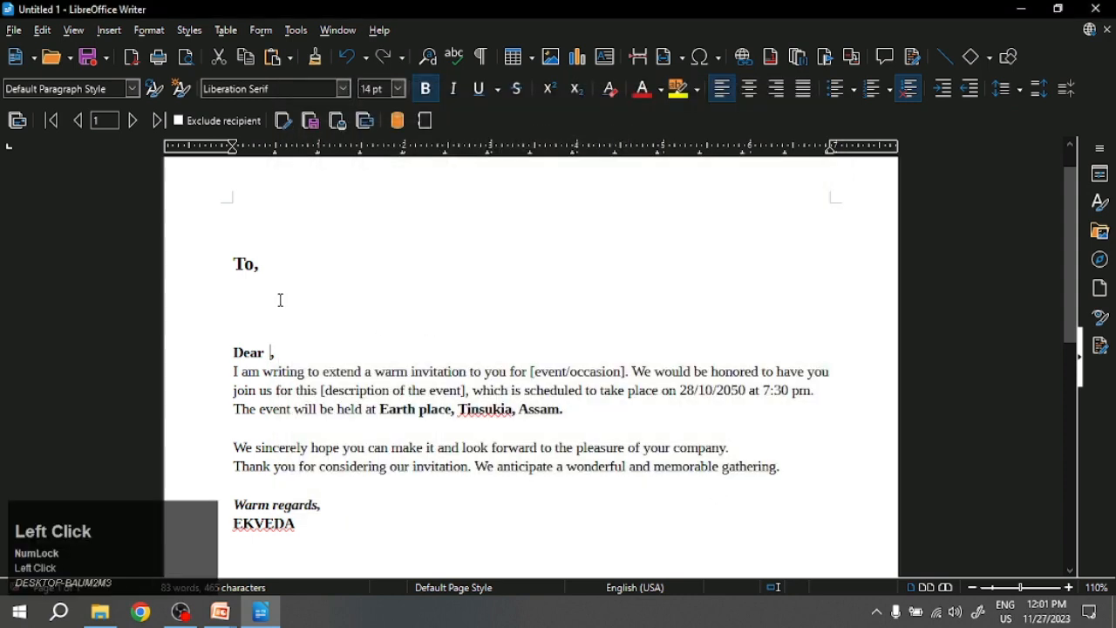
# Show the data sources and insert the Title and Name fields, separated by a space, on the line below "To,"
pyautogui.click(242, 294)
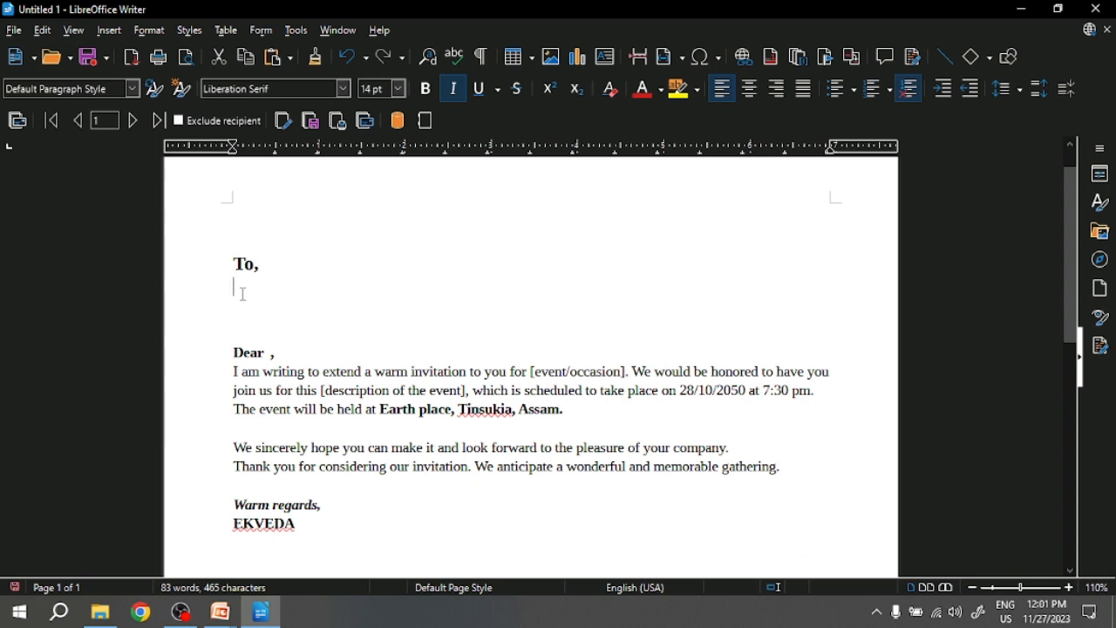
pyautogui.click(74, 32)
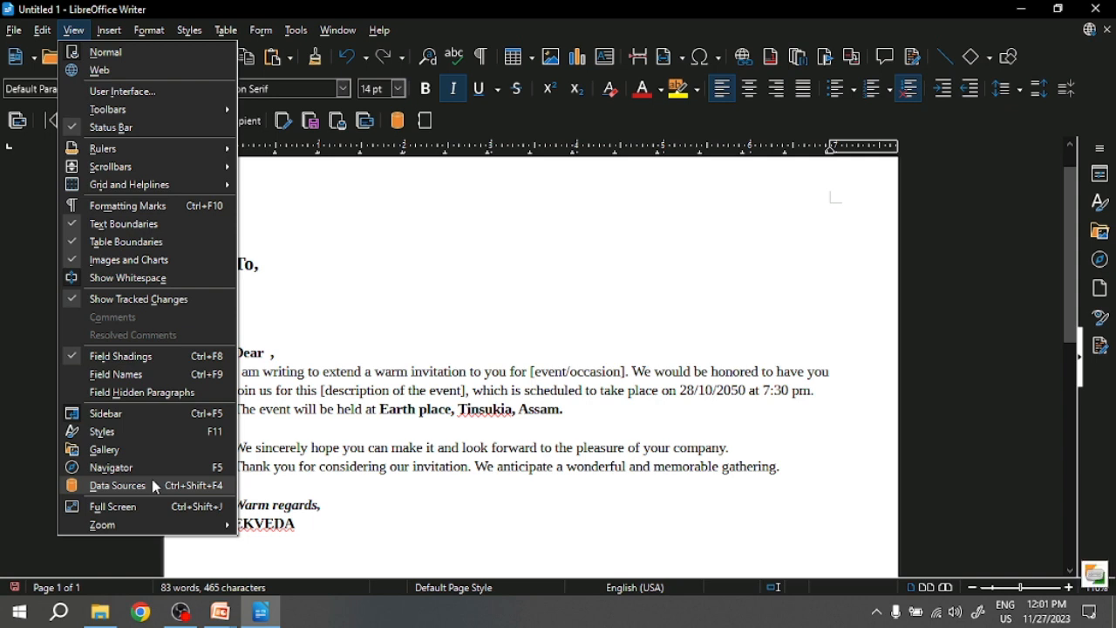
pyautogui.click(353, 288)
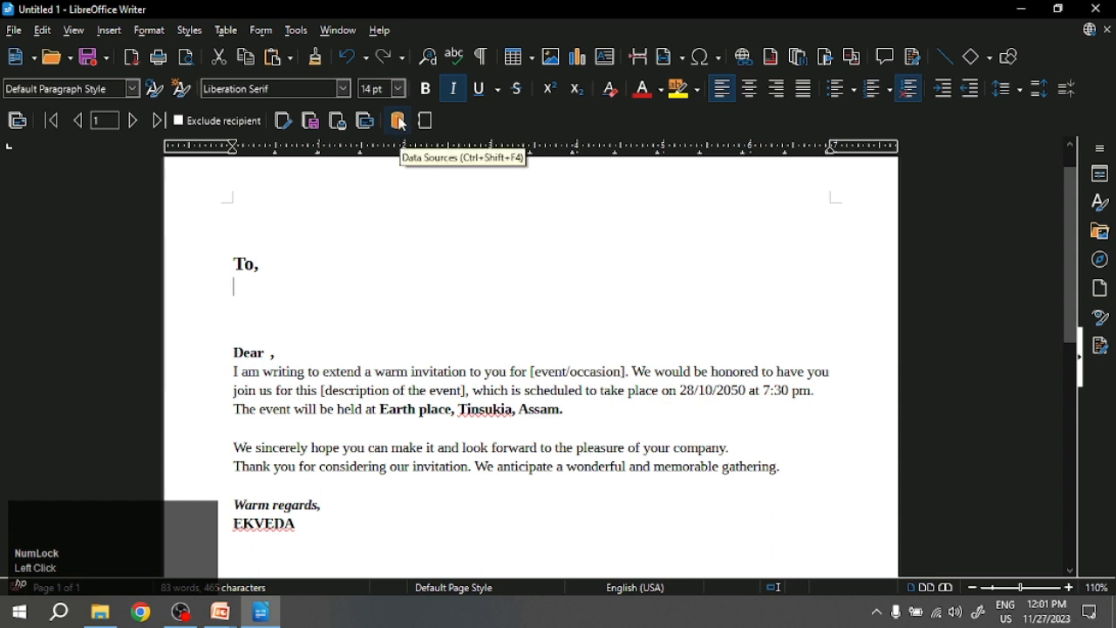
pyautogui.click(399, 121)
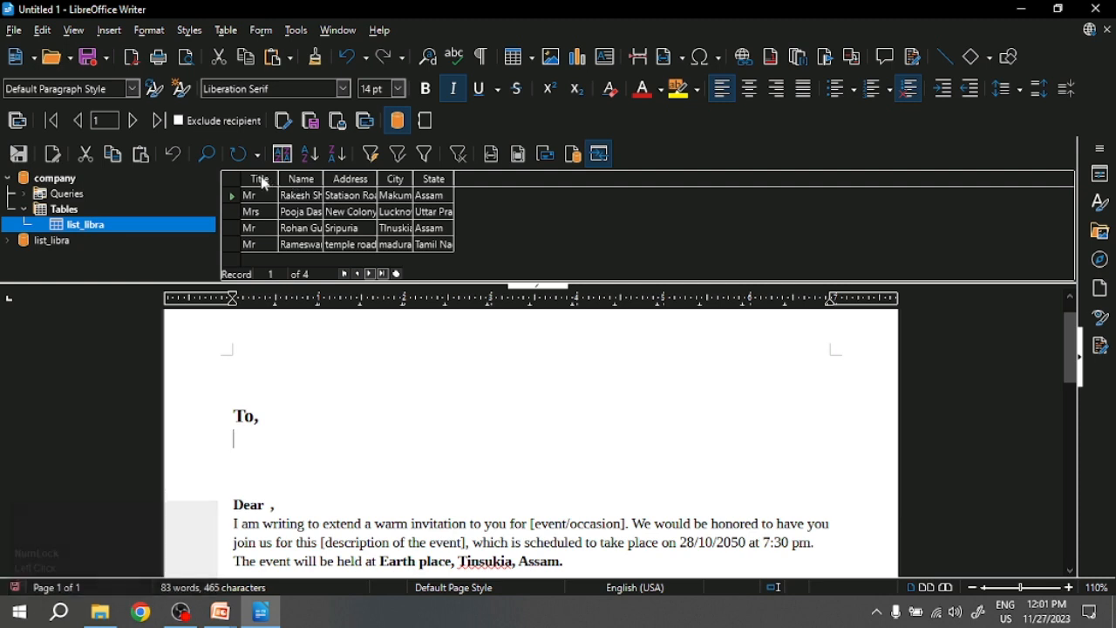
pyautogui.moveTo(259, 180); pyautogui.dragTo(248, 488)
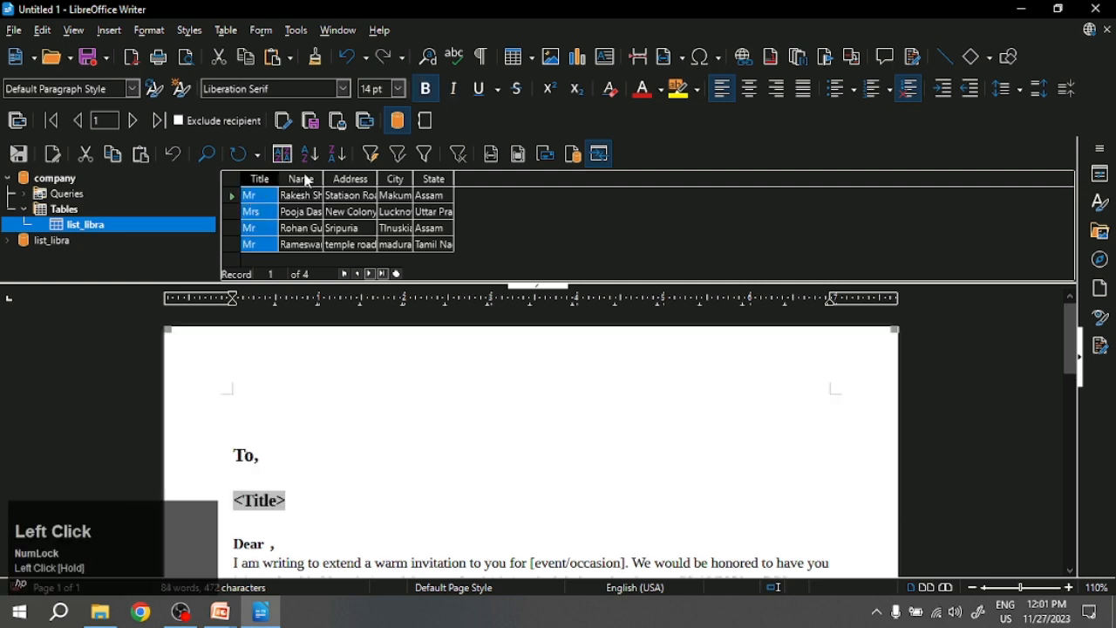
pyautogui.moveTo(301, 179); pyautogui.dragTo(209, 477)
pyautogui.press('BackSpace')
pyautogui.press('BackSpace')
pyautogui.click(309, 483)
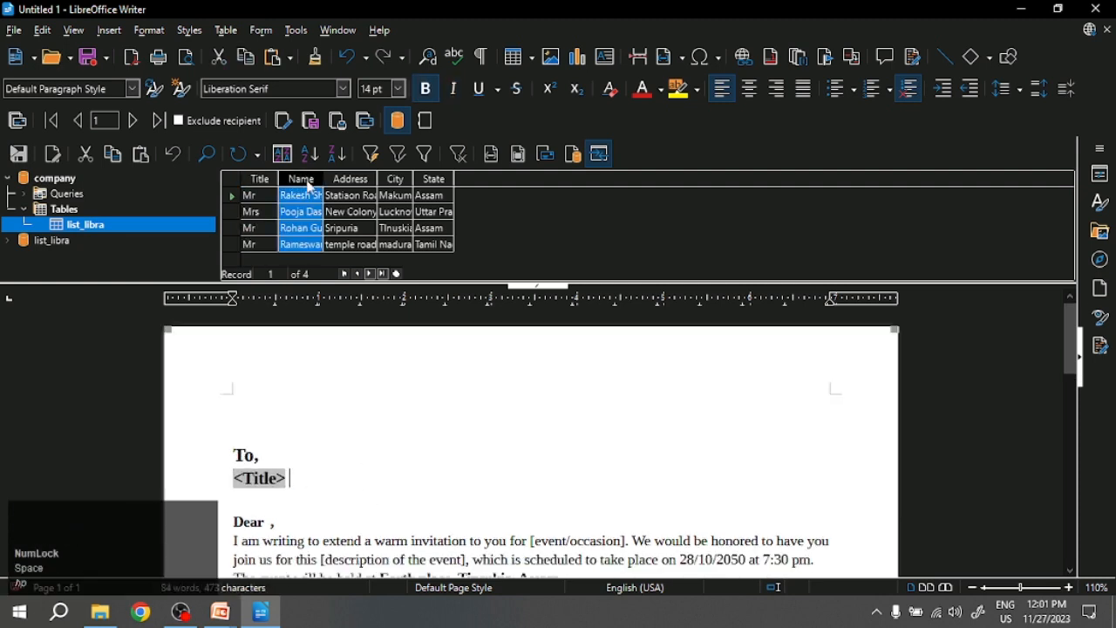
pyautogui.moveTo(305, 182); pyautogui.dragTo(326, 484)
# Add the Address field on a new line, and the City and State fields separated by a comma on the line below
pyautogui.press('Return')
pyautogui.moveTo(349, 179); pyautogui.dragTo(262, 502)
pyautogui.press('Return')
pyautogui.moveTo(395, 179); pyautogui.dragTo(257, 523)
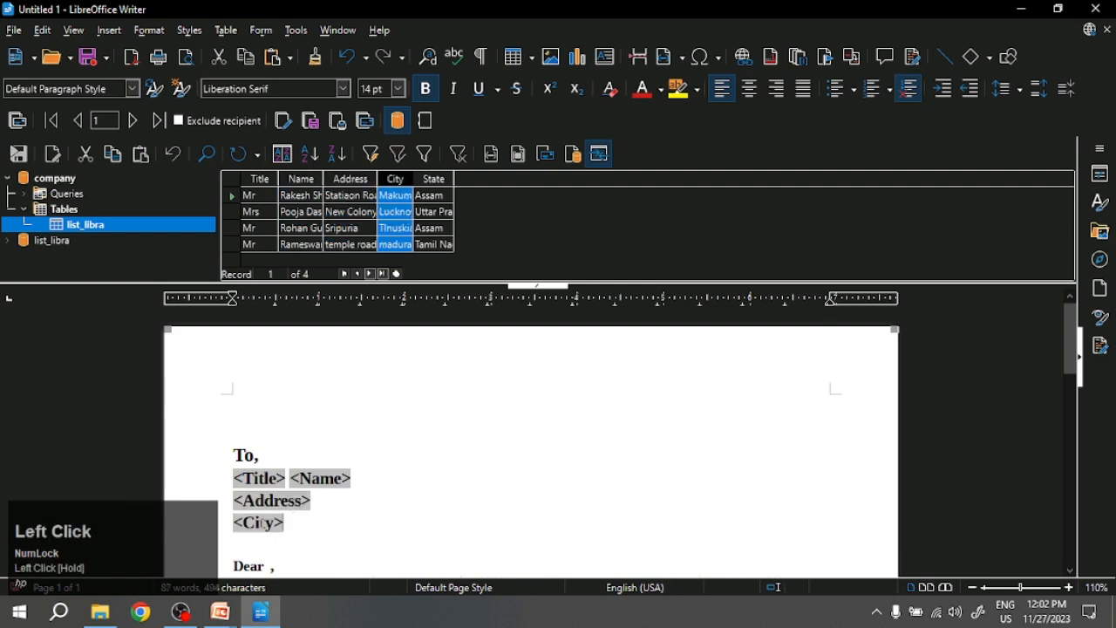
pyautogui.write(',')
pyautogui.moveTo(434, 178); pyautogui.dragTo(322, 523)
# Insert the Title and Name fields after "Dear" in the salutation
pyautogui.moveTo(260, 179); pyautogui.dragTo(277, 563)
pyautogui.moveTo(301, 179); pyautogui.dragTo(321, 559)
pyautogui.scroll(-5, 473, 508)
pyautogui.scroll(2, 474, 508)
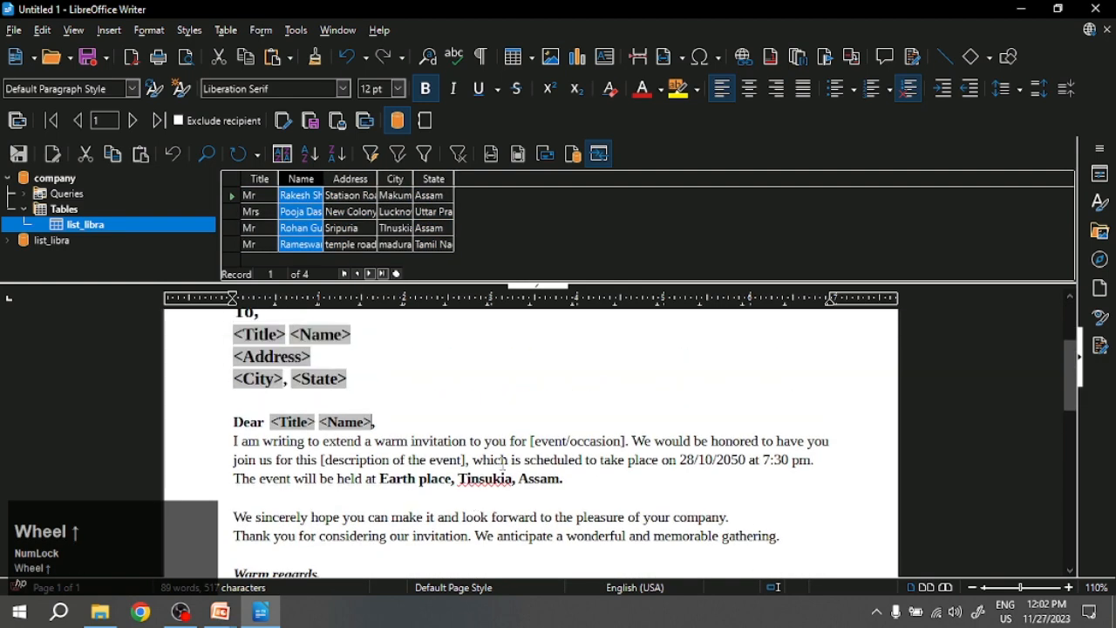
# Hide the data sources view above the letter
pyautogui.click(69, 31)
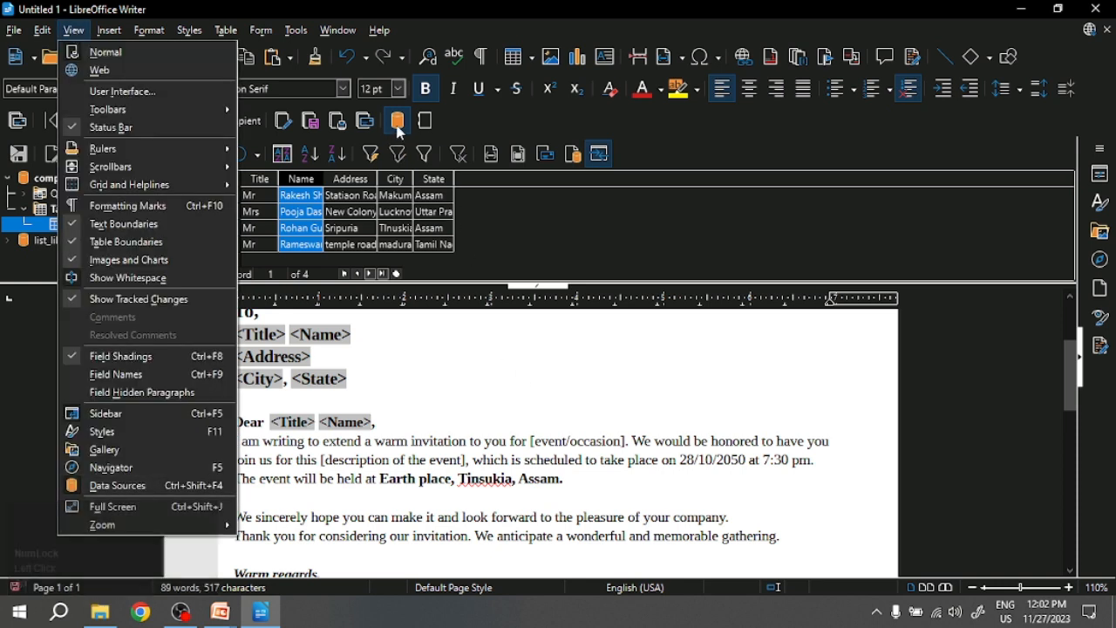
pyautogui.click(400, 132)
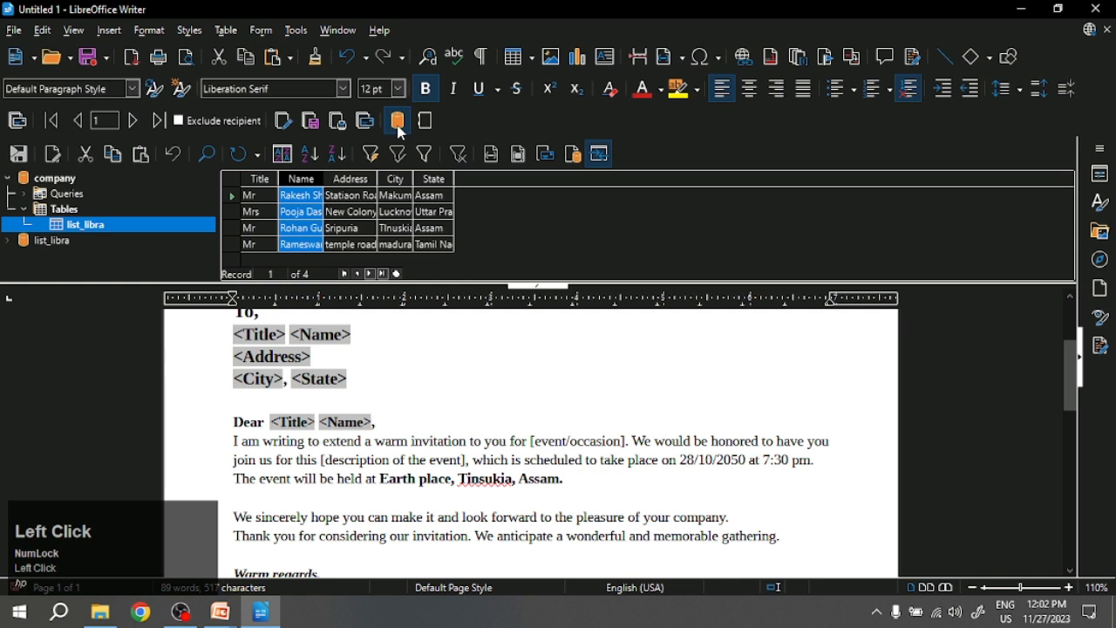
pyautogui.click(400, 131)
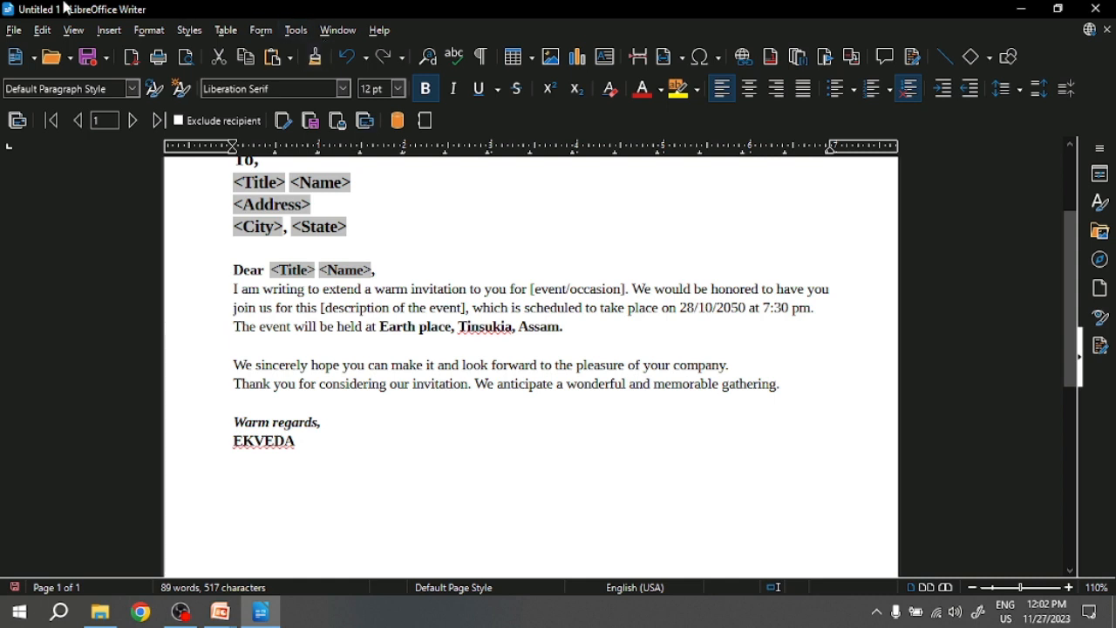
# Print the letter as a form letter to file, saving all records as a single document named 2final in the invite list folder
pyautogui.click(13, 32)
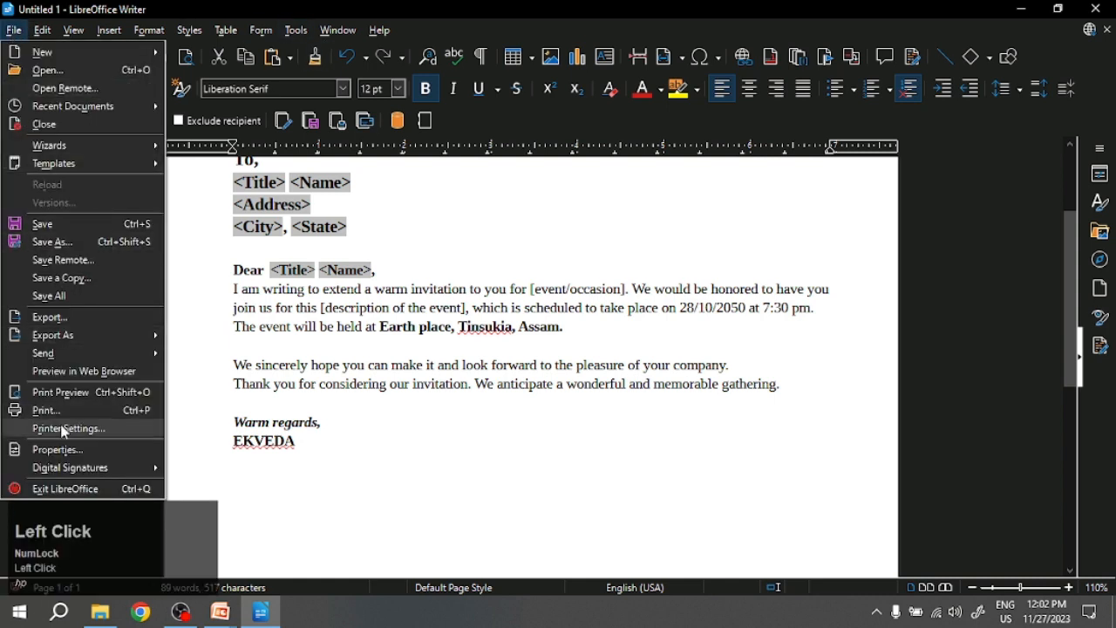
pyautogui.moveTo(98, 336)
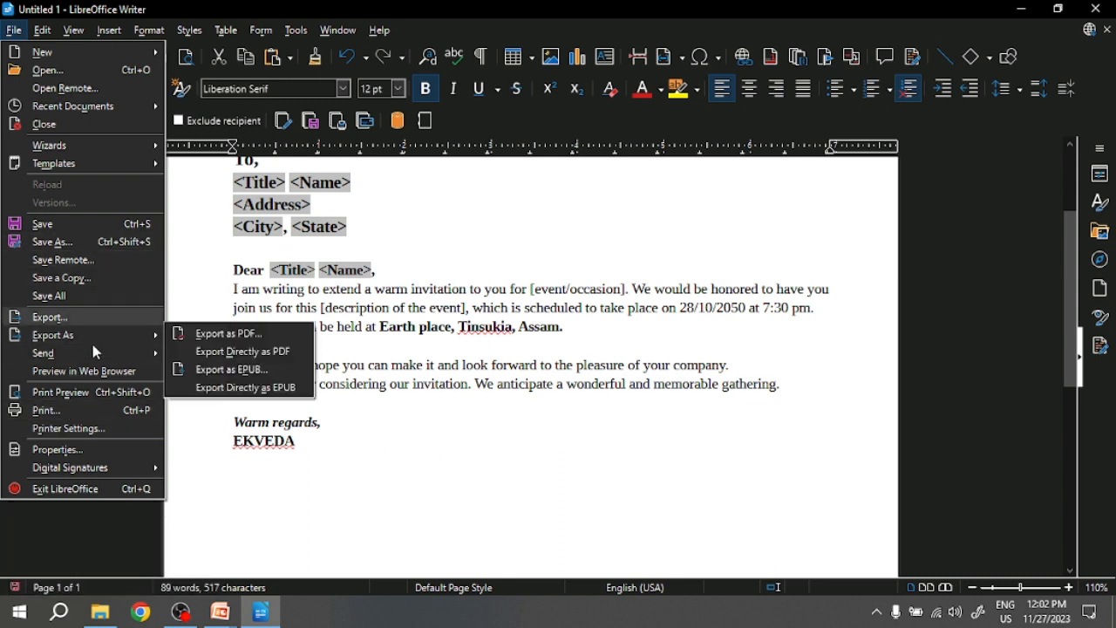
pyautogui.click(83, 411)
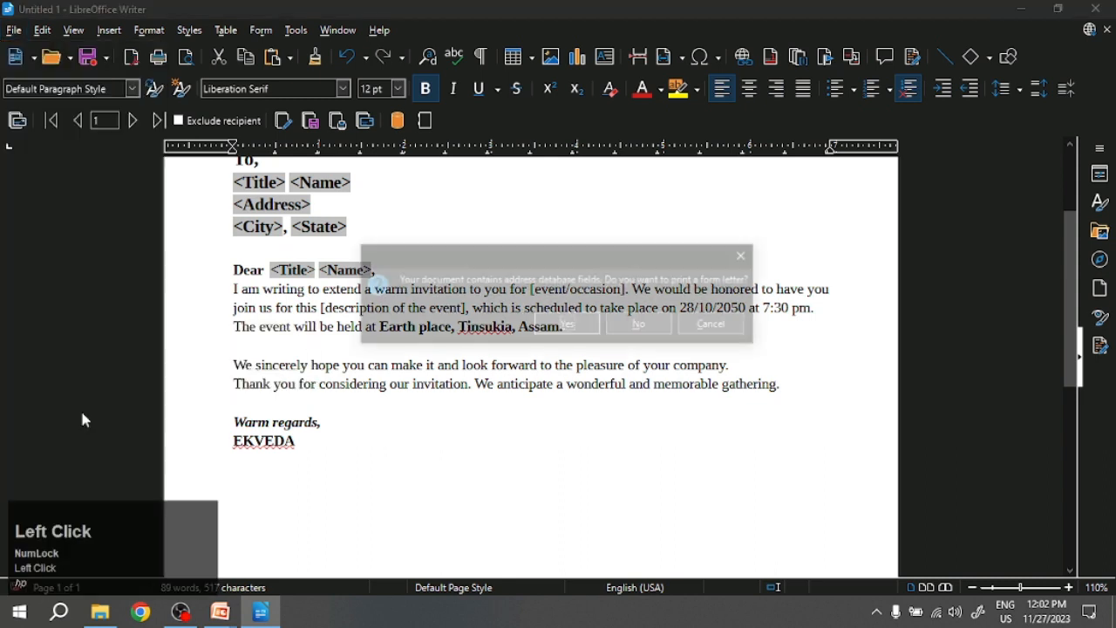
pyautogui.click(551, 328)
pyautogui.click(584, 283)
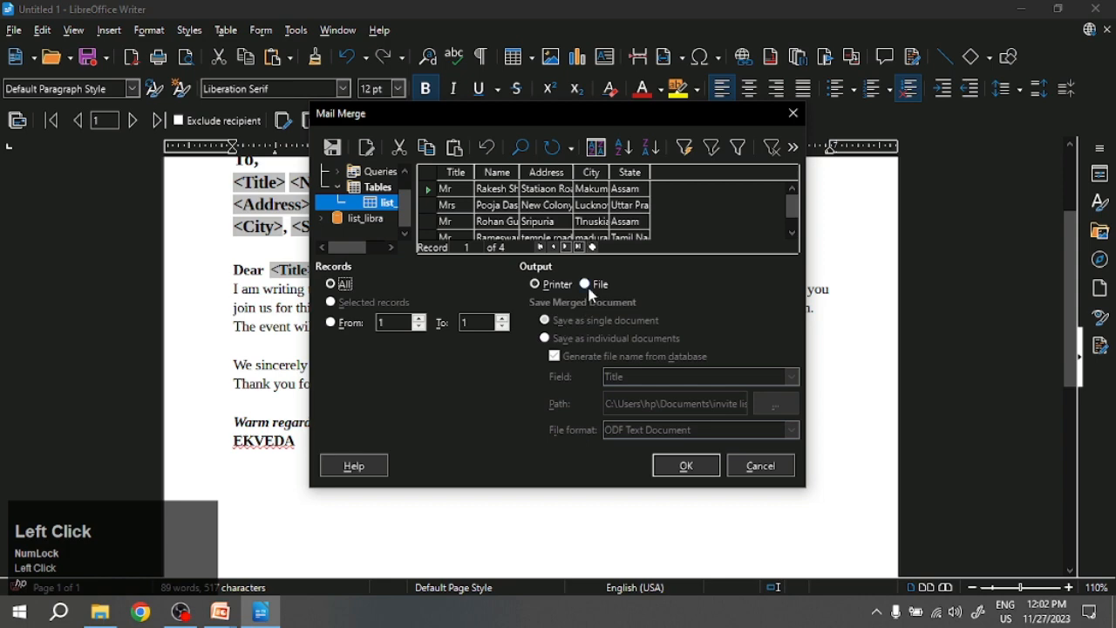
pyautogui.click(686, 465)
pyautogui.click(445, 433)
pyautogui.click(739, 494)
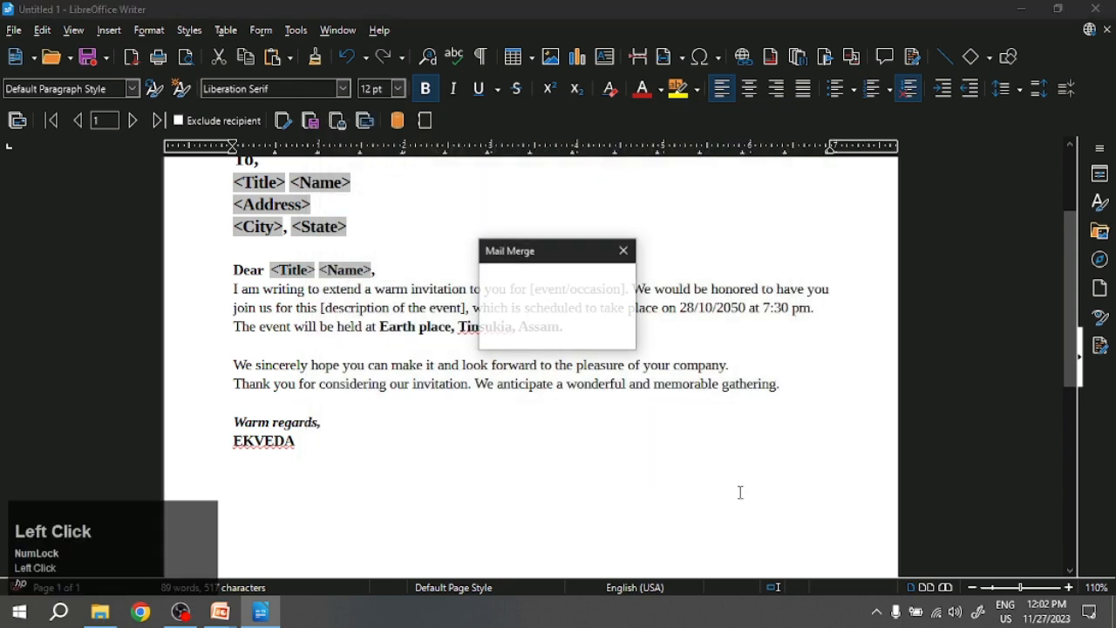
# Open 2final.odt from the invite list folder in a maximized window and check the addresses and salutations of its merged letters
pyautogui.click(100, 612)
pyautogui.doubleClick(168, 219)
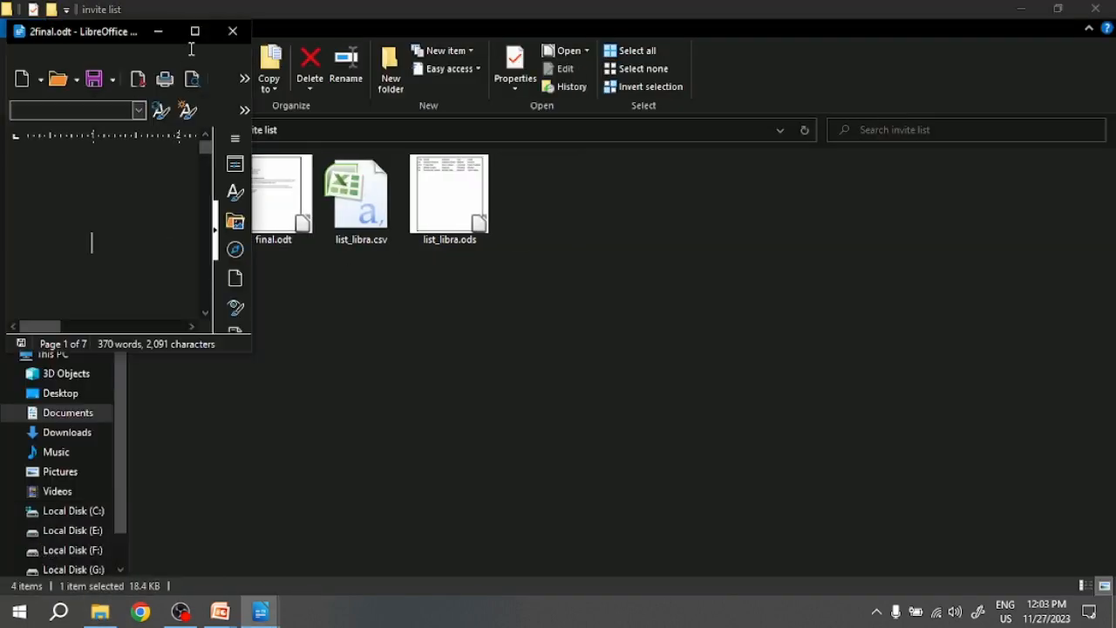
pyautogui.scroll(-20, 431, 408)
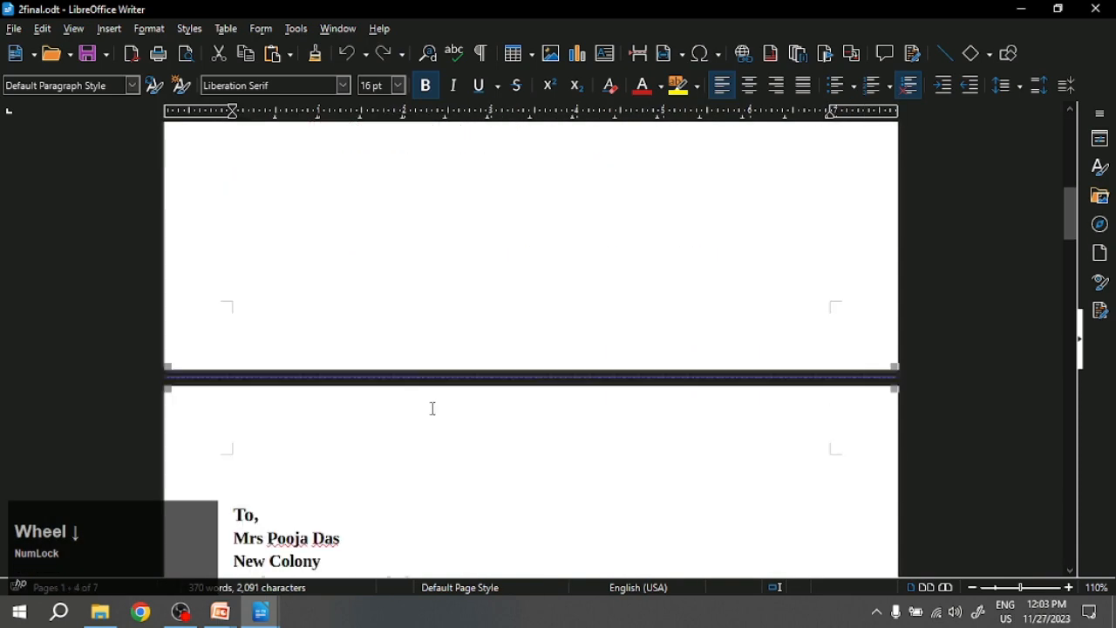
pyautogui.scroll(-20, 421, 422)
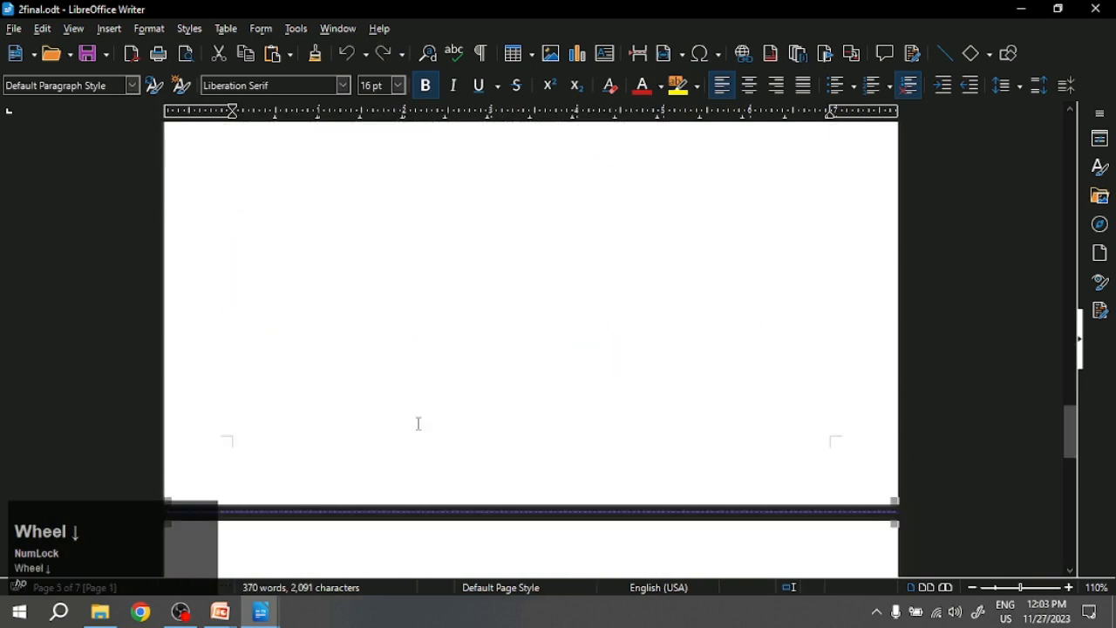
pyautogui.scroll(-3, 416, 428)
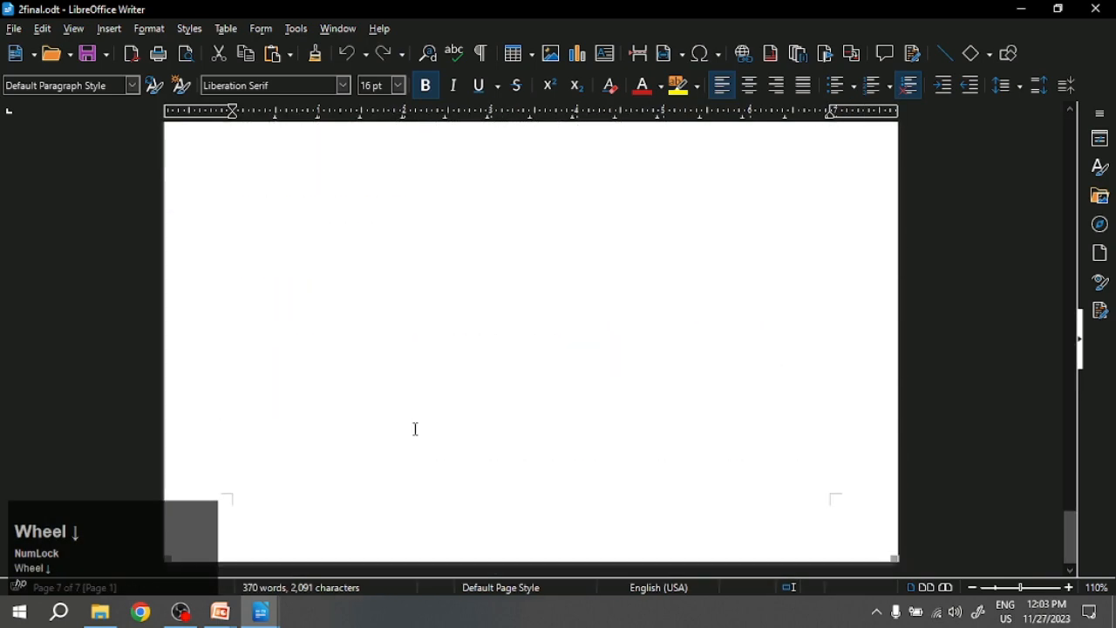
pyautogui.scroll(10, 415, 429)
pyautogui.scroll(20, 415, 429)
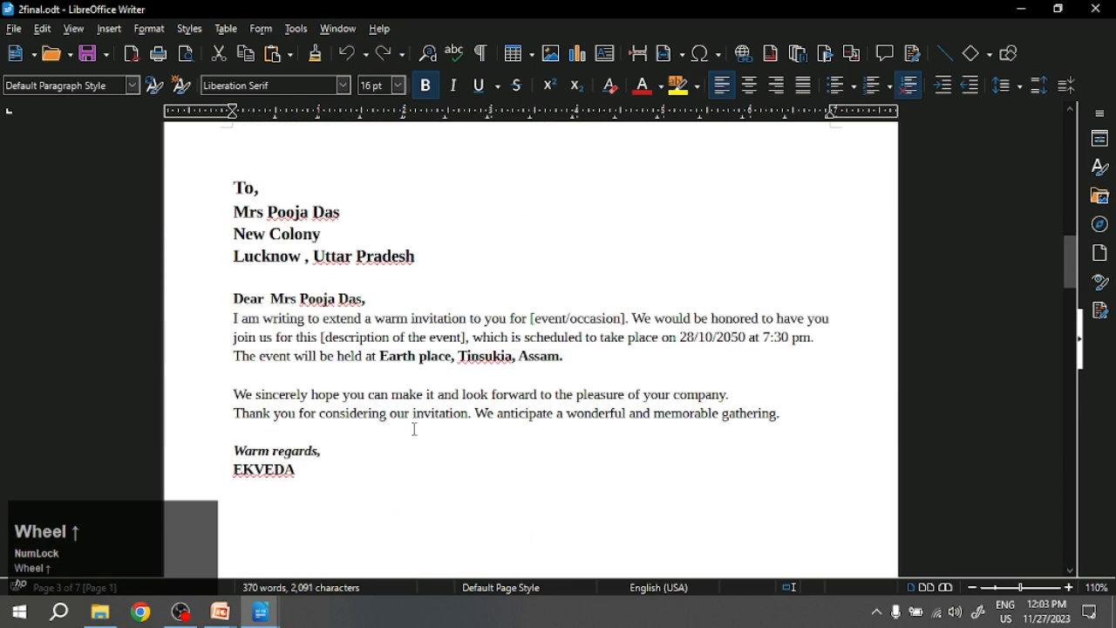
# Close 2final.odt and switch to the running PowerPoint slide show of 1.pptx
pyautogui.click(101, 612)
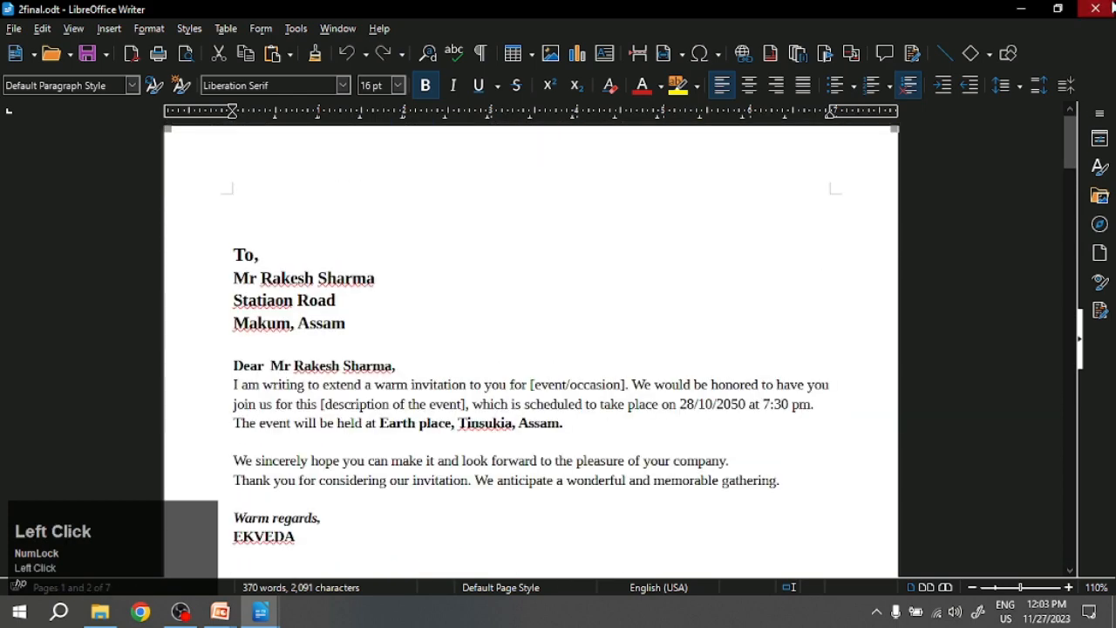
pyautogui.click(220, 610)
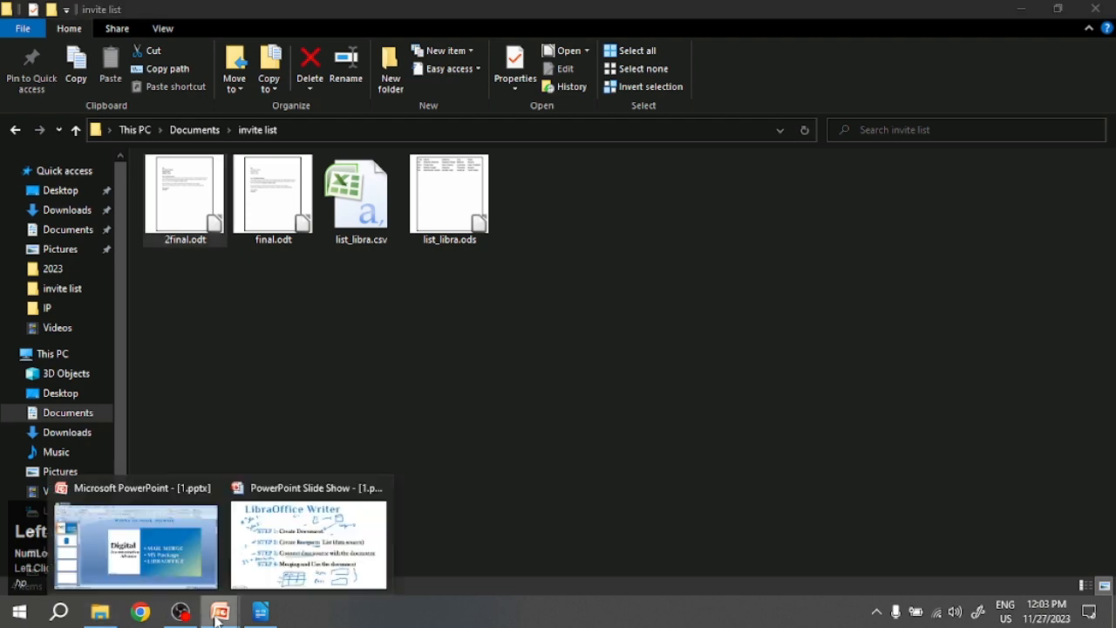
pyautogui.click(275, 571)
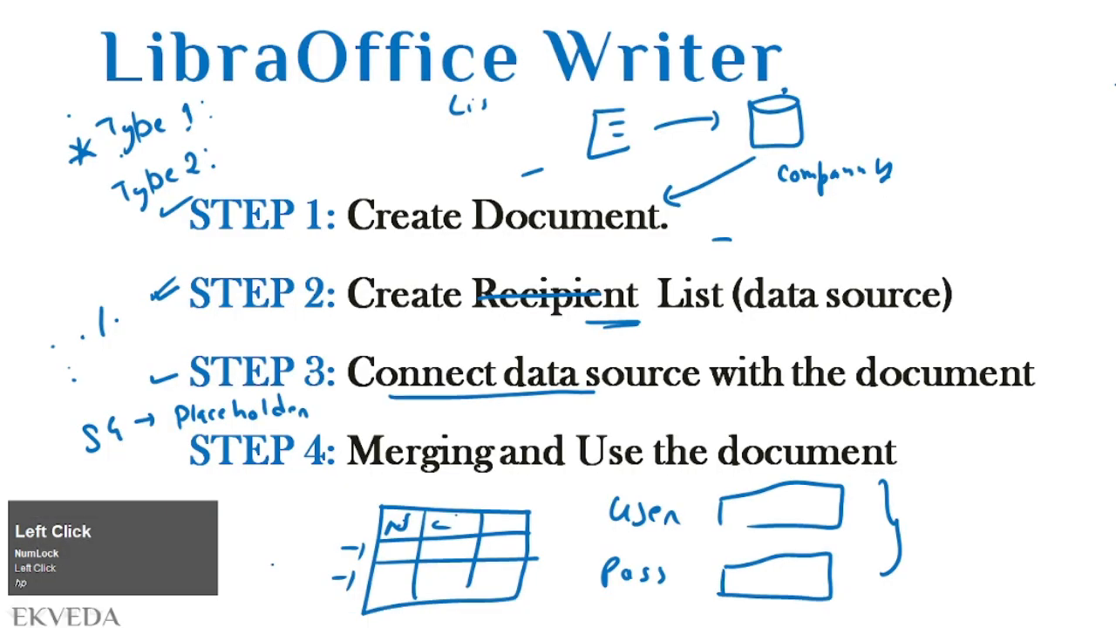